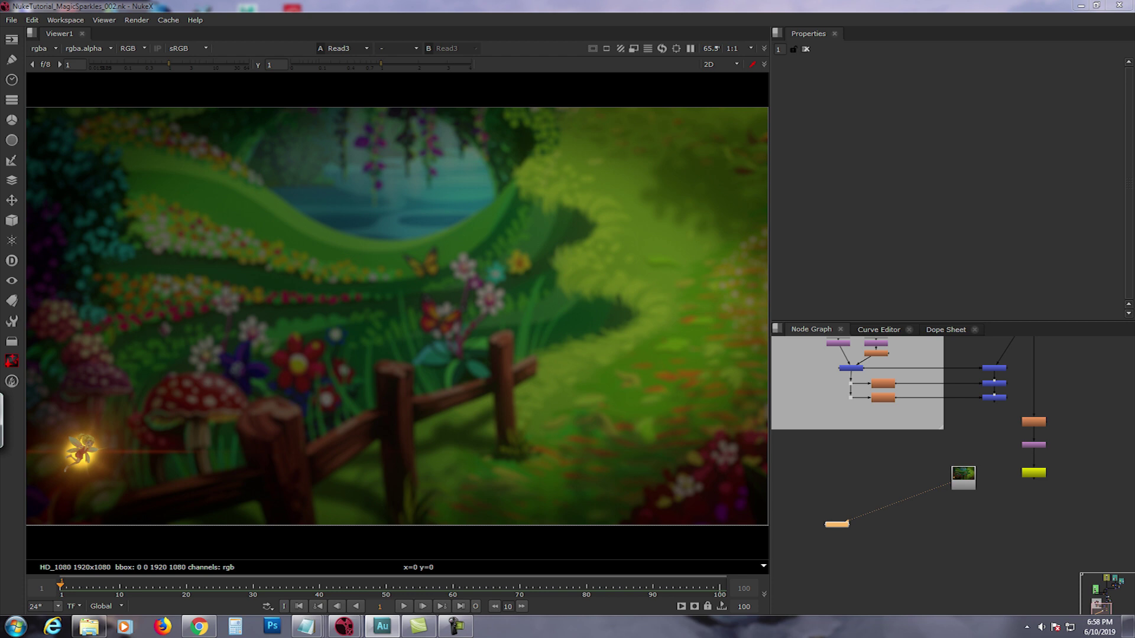
Shift the Read3 node aside in the node graph, play back the finished fairy animation, and return to the first frame
left_click_drag(964, 481, 944, 477)
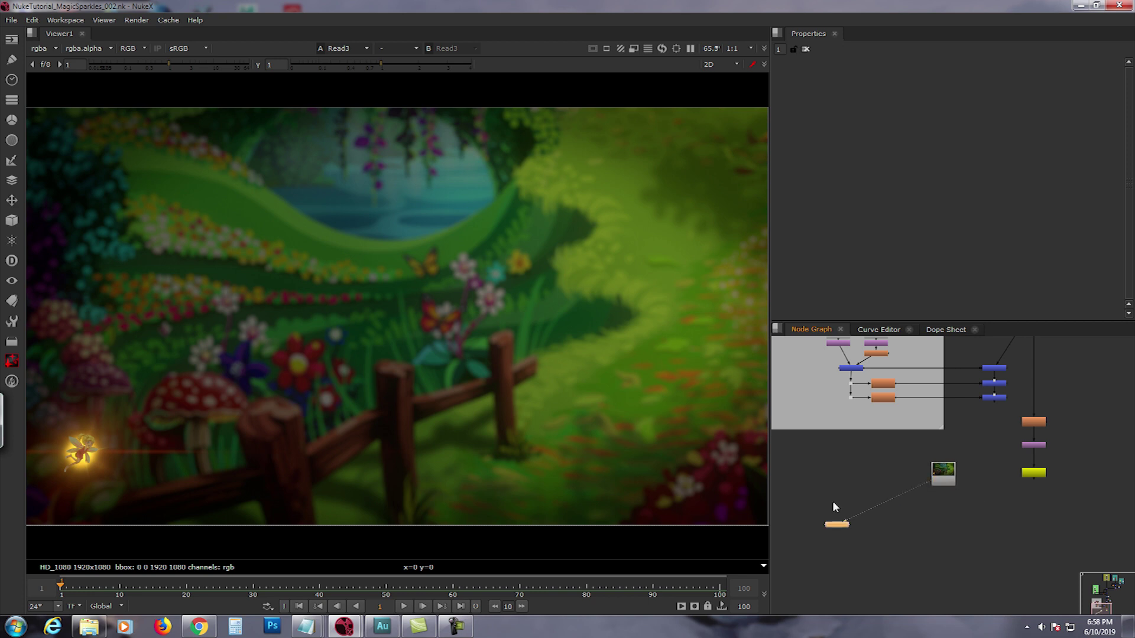
left_click(403, 606)
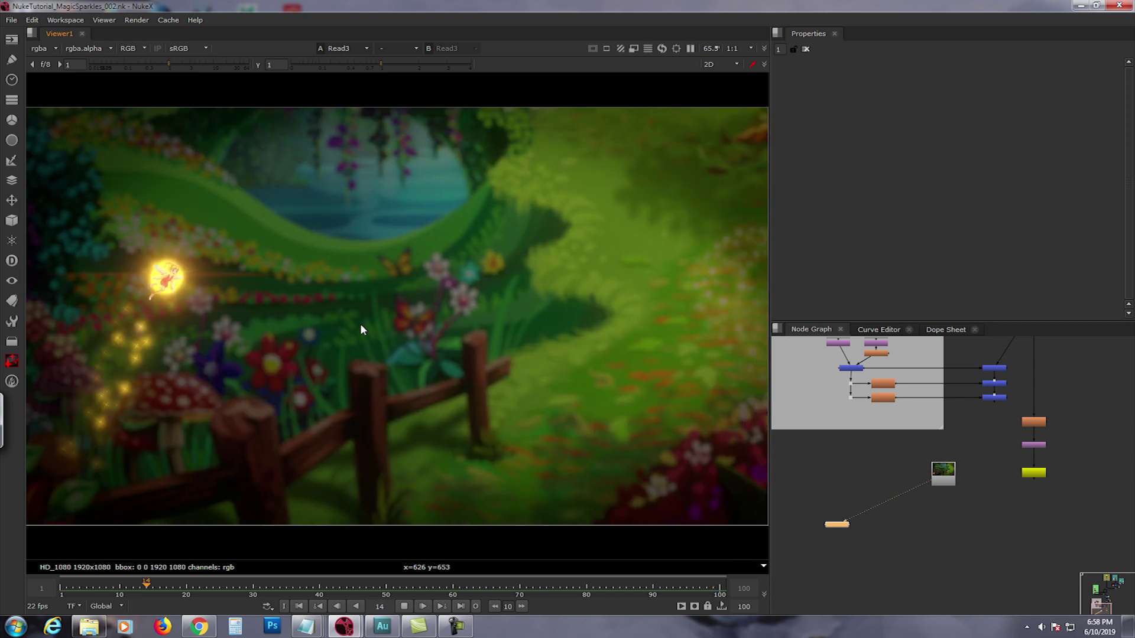
left_click(404, 607)
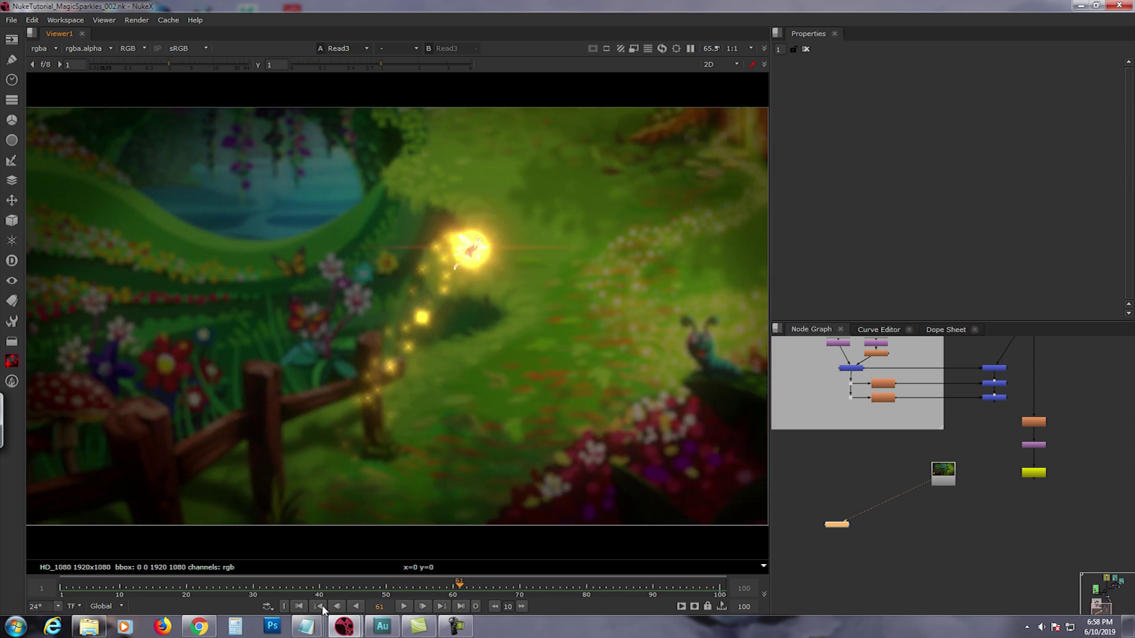
left_click(299, 606)
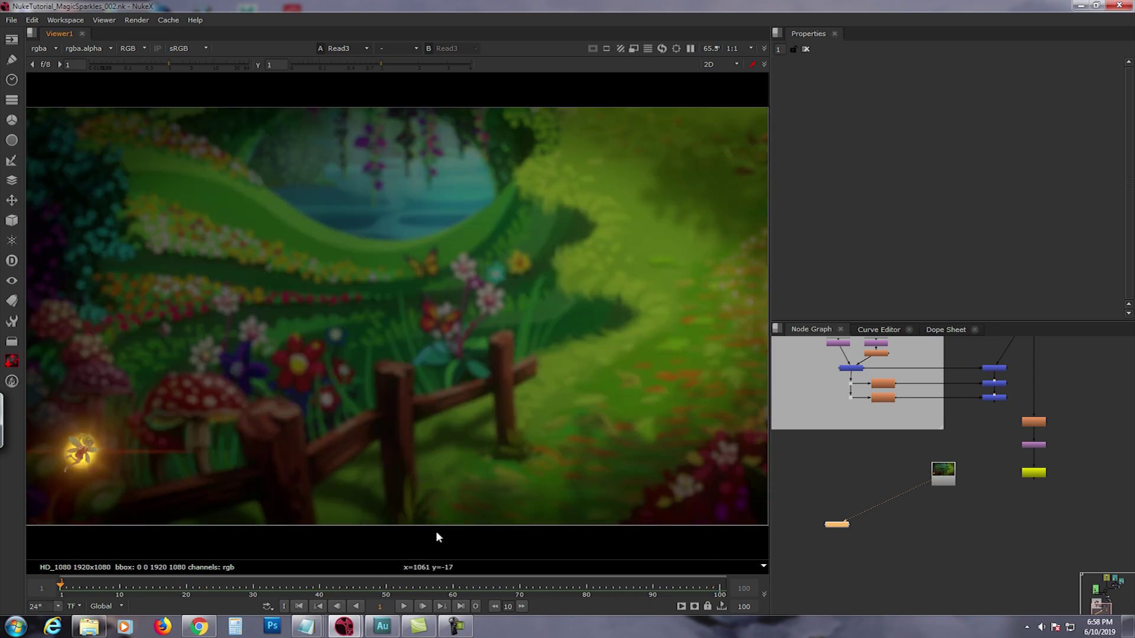
Disconnect the viewer from the Read3 node and survey the node graph's BG, Fairy, Magic Light and Sparkles groups
scroll(936, 512, "up", 4)
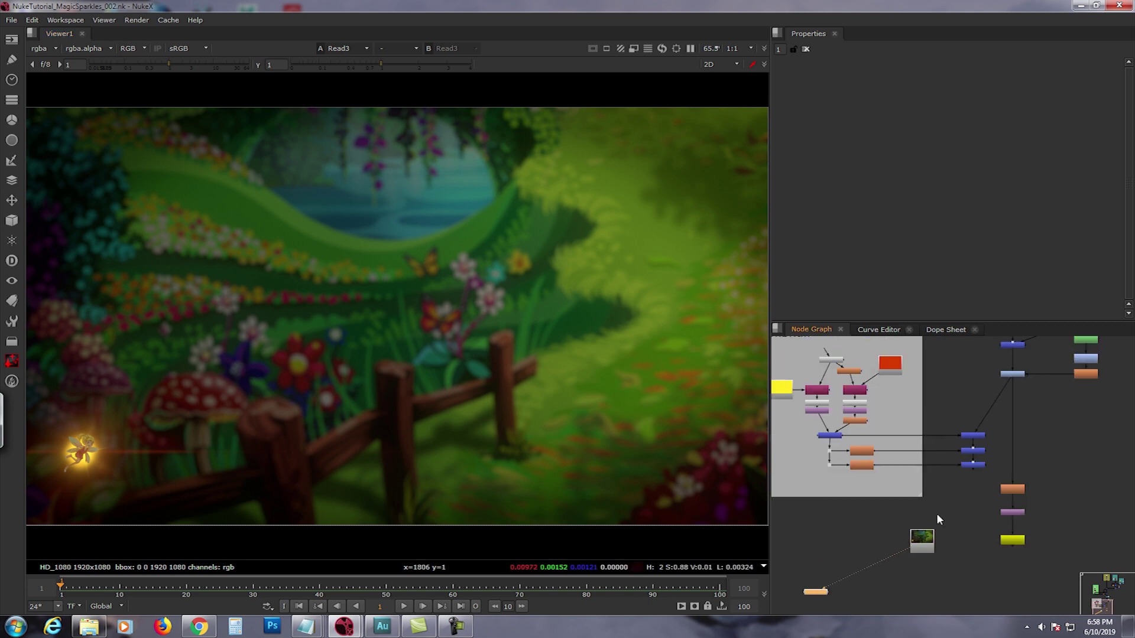
scroll(927, 530, "down", 3)
middle_click_drag(918, 379, 918, 504)
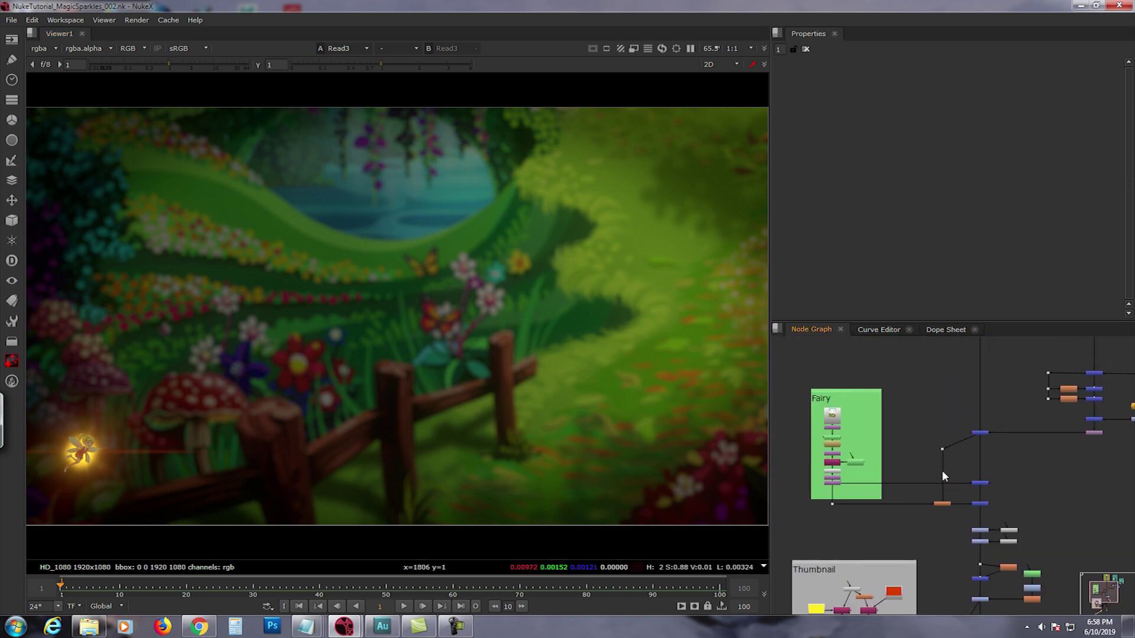
middle_click_drag(983, 359, 927, 439)
scroll(926, 439, "down", 3)
middle_click_drag(934, 488, 966, 385)
scroll(931, 552, "up", 4)
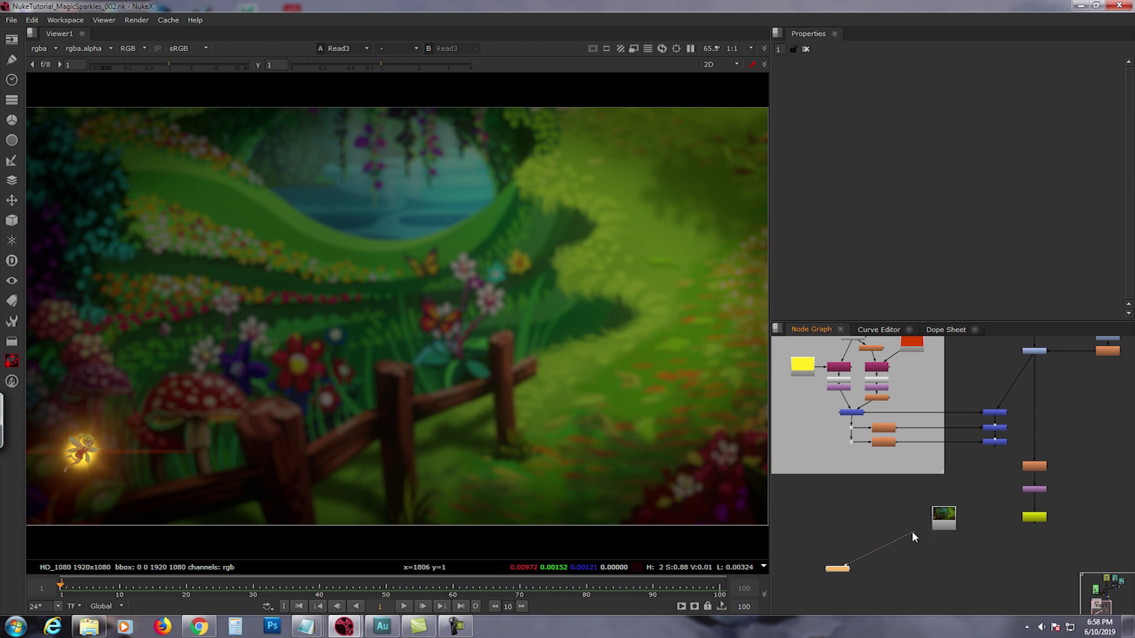
left_click_drag(911, 531, 915, 530)
scroll(945, 490, "down", 2)
middle_click_drag(969, 461, 952, 509)
scroll(975, 396, "down", 1)
middle_click_drag(978, 393, 959, 435)
scroll(970, 385, "down", 1)
middle_click_drag(961, 376, 940, 446)
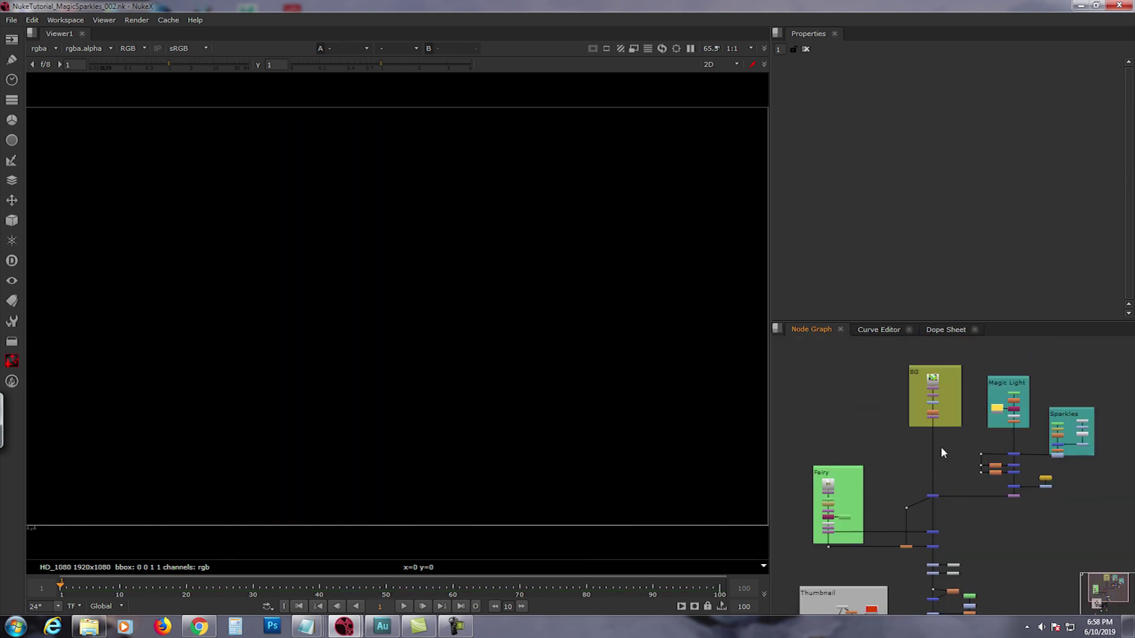
Open the properties of the Roto1 node in the Sparkles group and show its output in the viewer
scroll(938, 430, "up", 3)
scroll(953, 502, "down", 1)
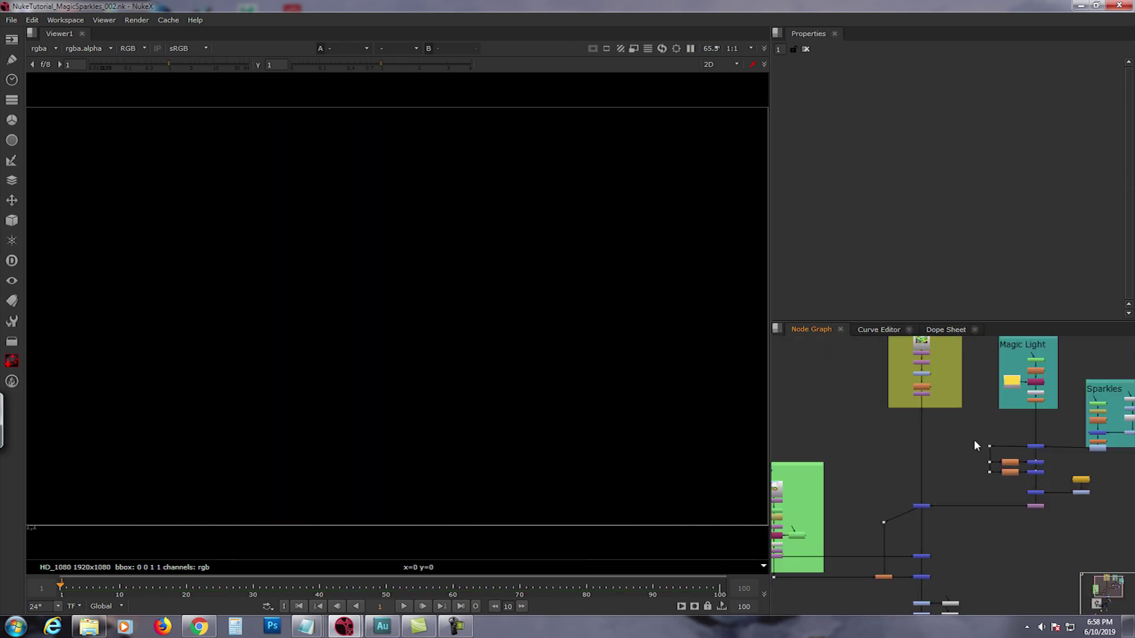
middle_click_drag(975, 445, 926, 440)
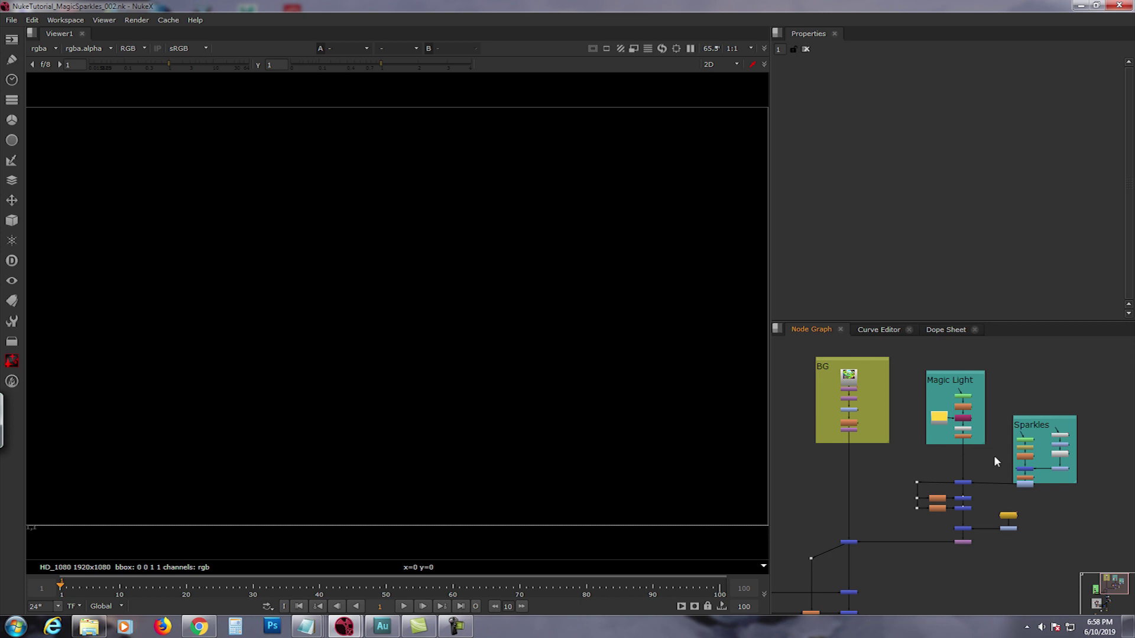
middle_click_drag(991, 460, 956, 461)
scroll(956, 462, "up", 2)
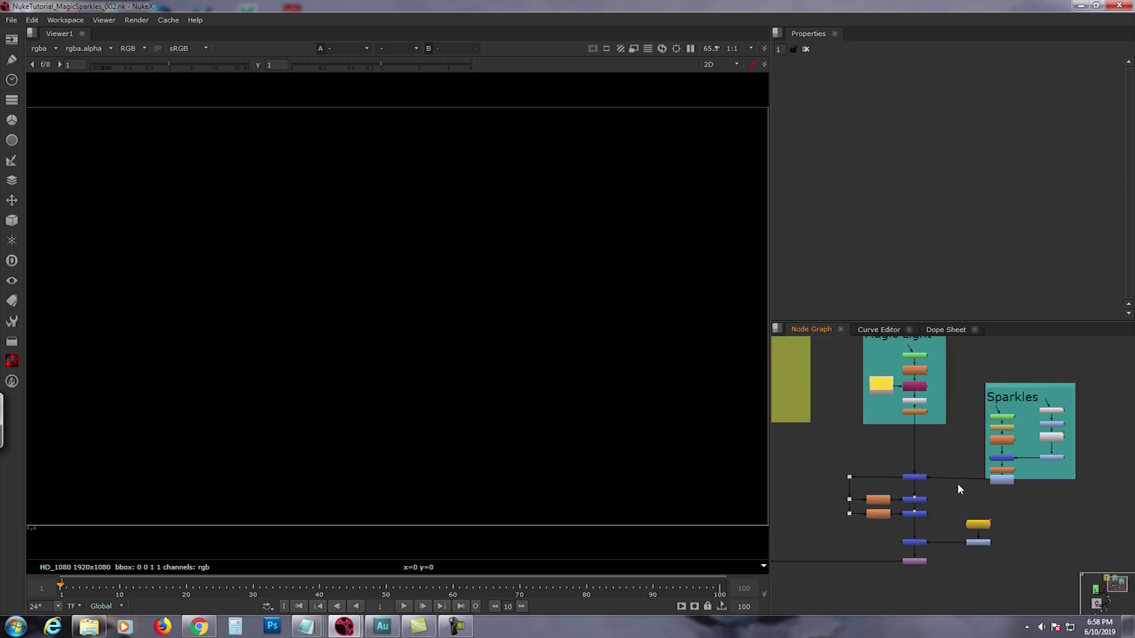
scroll(984, 463, "up", 4)
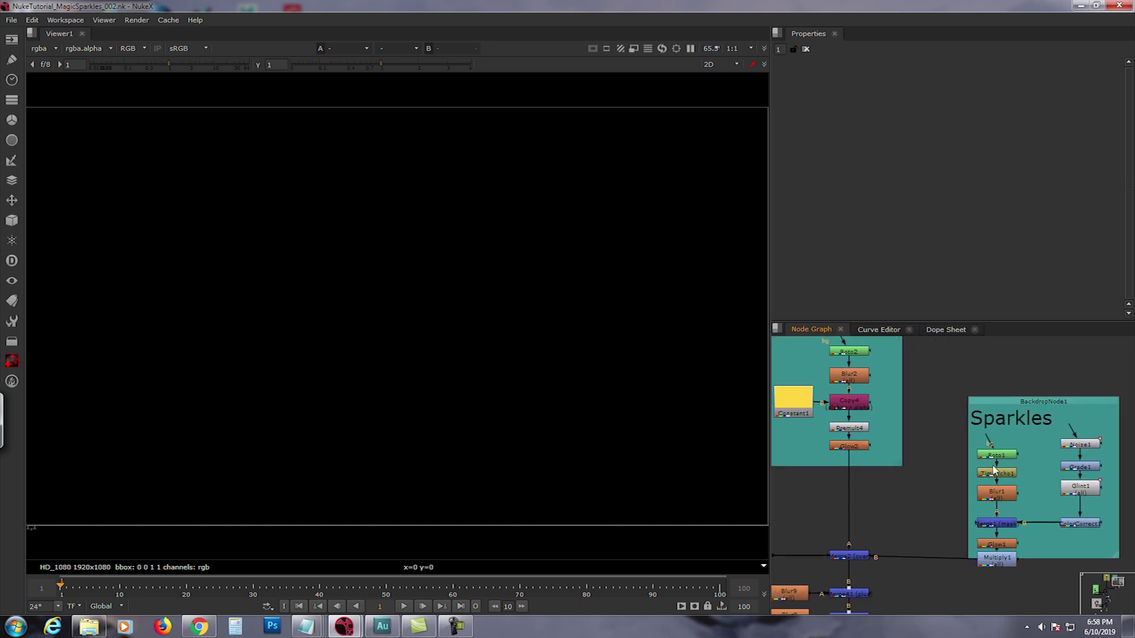
middle_click_drag(994, 470, 990, 488)
double_click(992, 474)
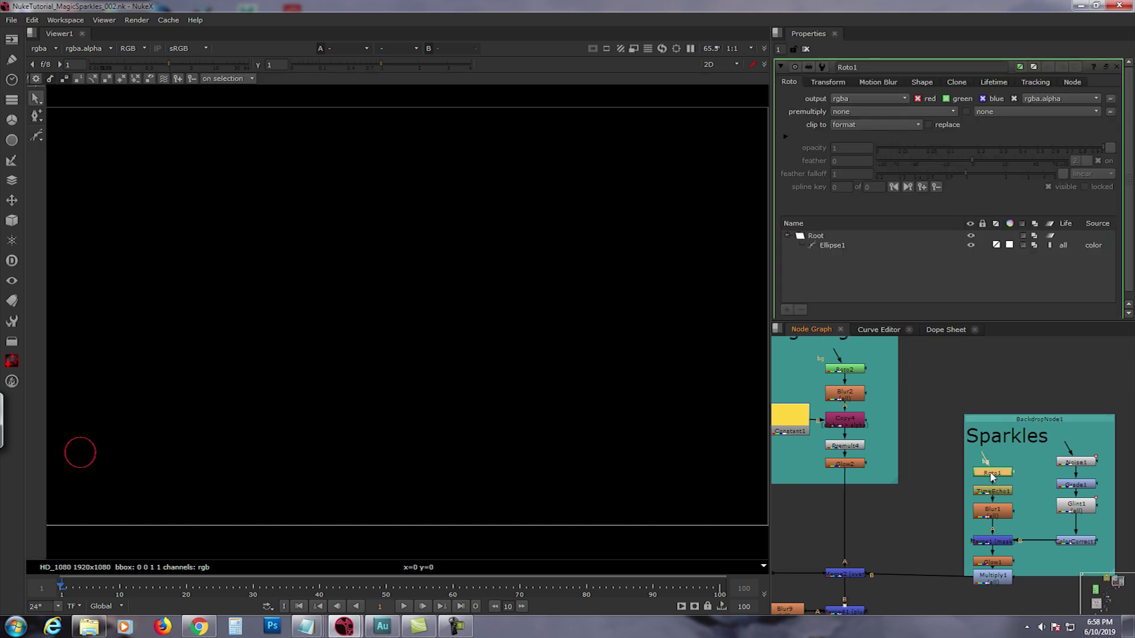
scroll(531, 397, "down", 2)
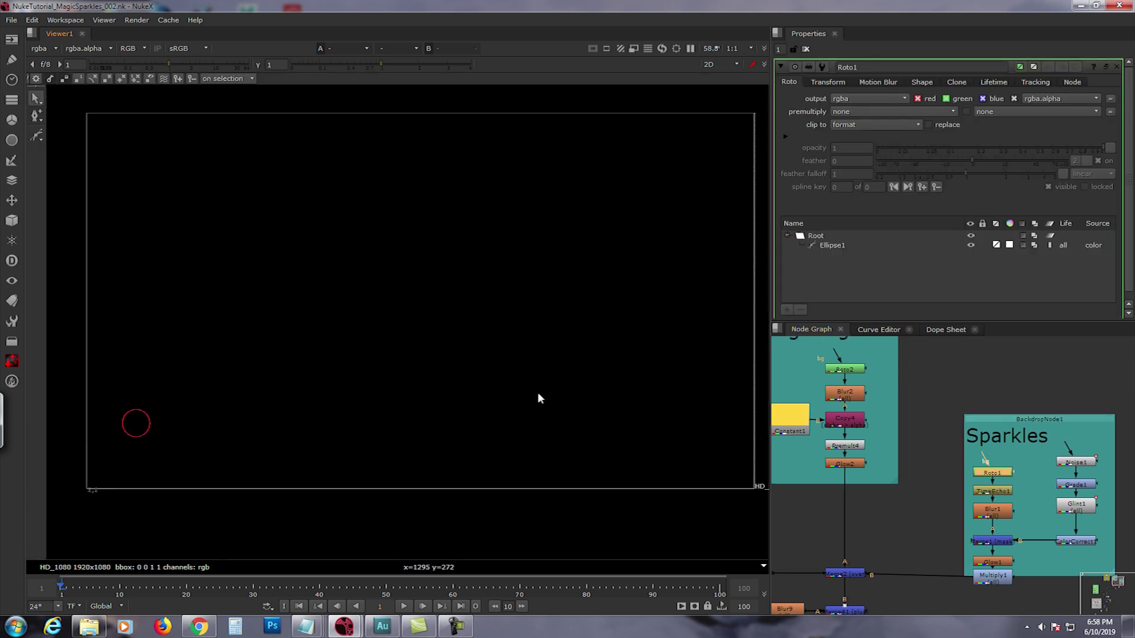
key("1")
left_click(984, 473)
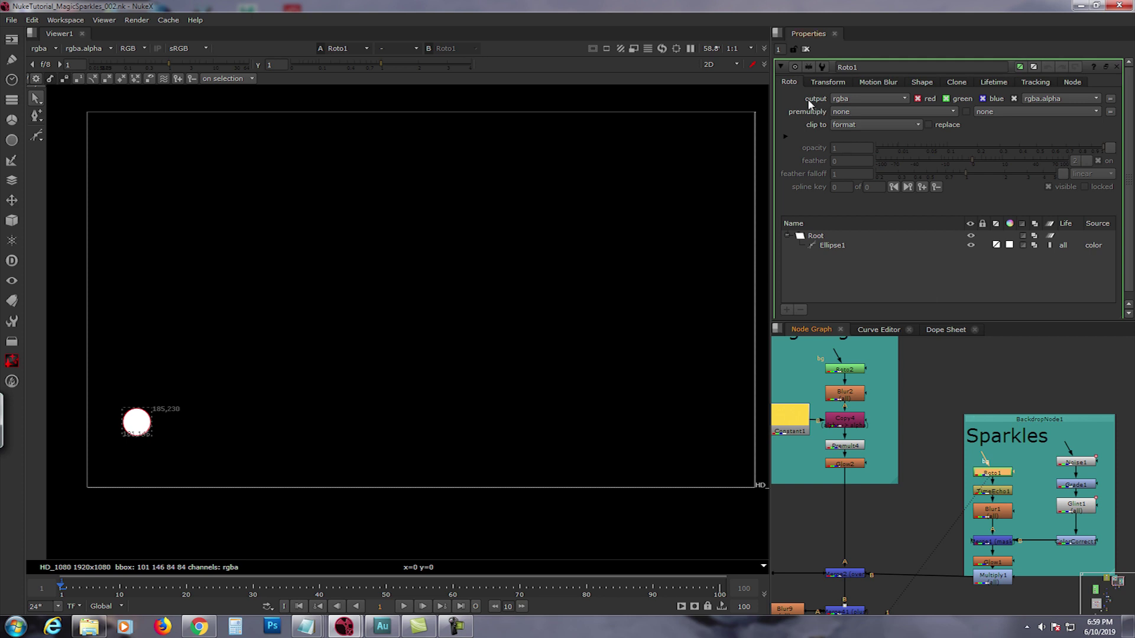
Check the Roto1 transform settings, play back the animated ellipse, and return to the first frame
middle_click_drag(966, 461, 965, 417)
scroll(969, 444, "up", 2)
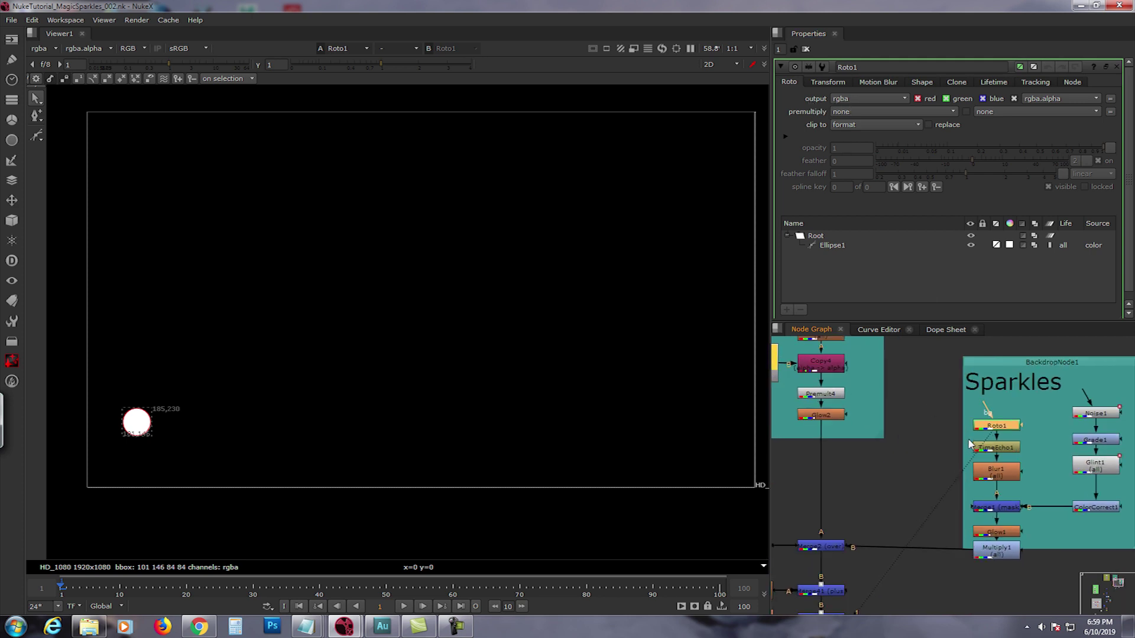
left_click(828, 83)
left_click(791, 82)
left_click(404, 606)
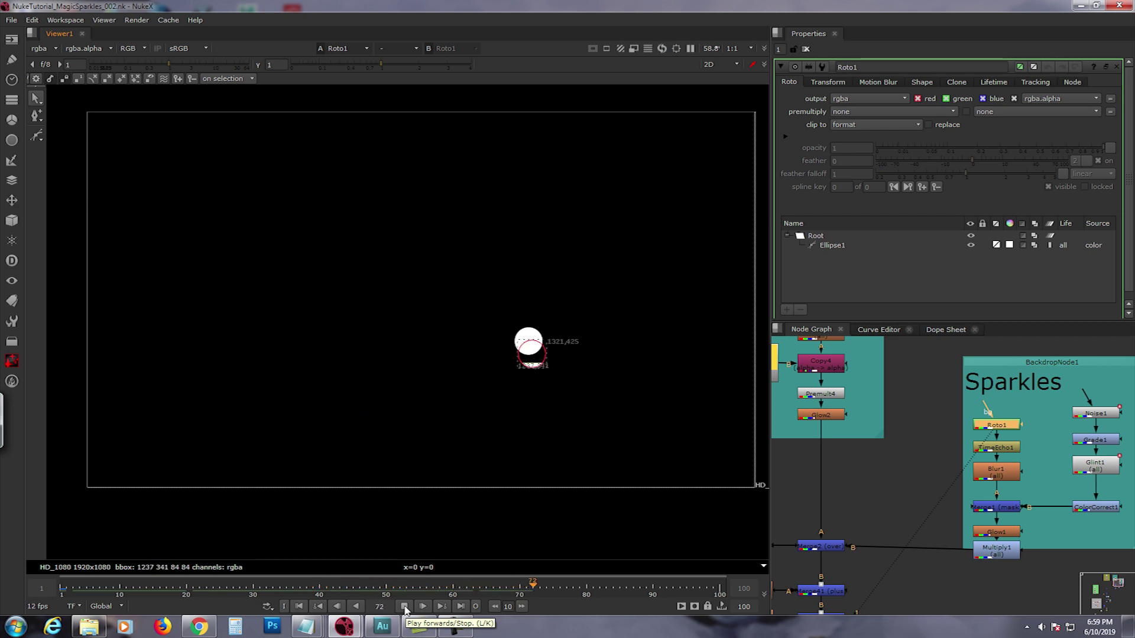
left_click(404, 606)
left_click(299, 606)
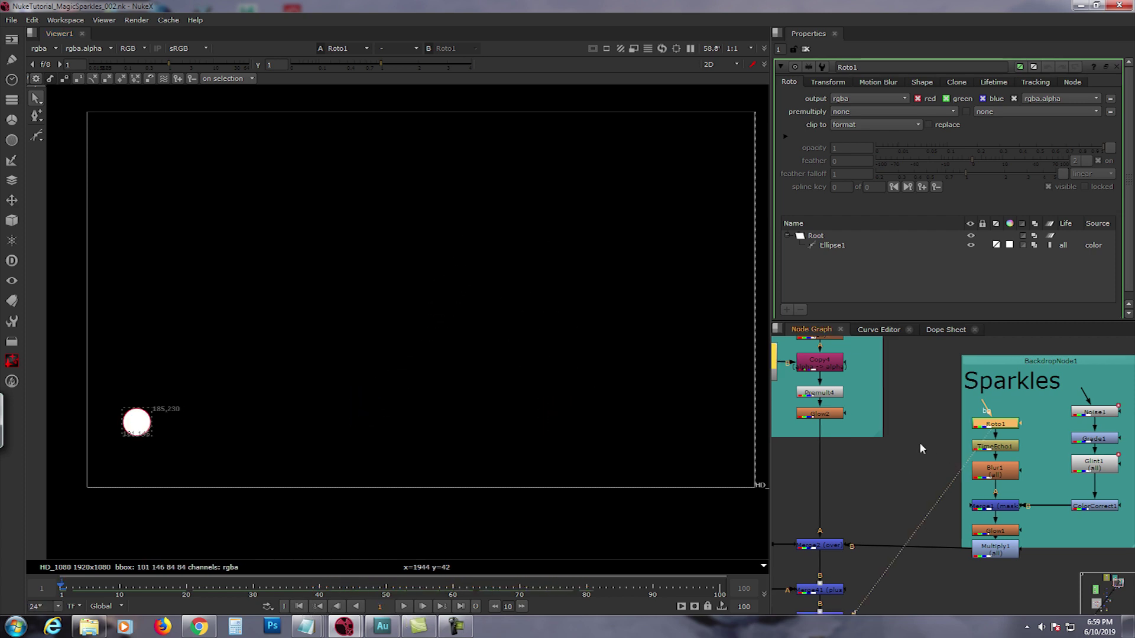
View the TimeEcho1 node's output, open its properties, and play back the trail it adds to the ellipse
scroll(919, 448, "up", 2)
middle_click_drag(983, 429, 959, 448)
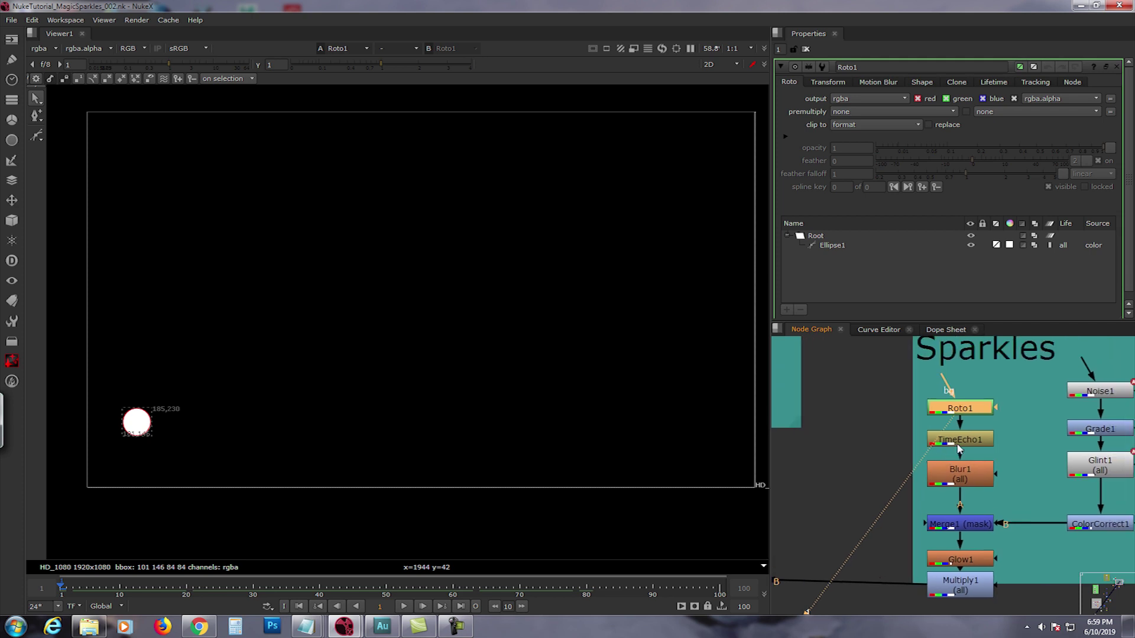
left_click(960, 448)
key("1")
double_click(960, 446)
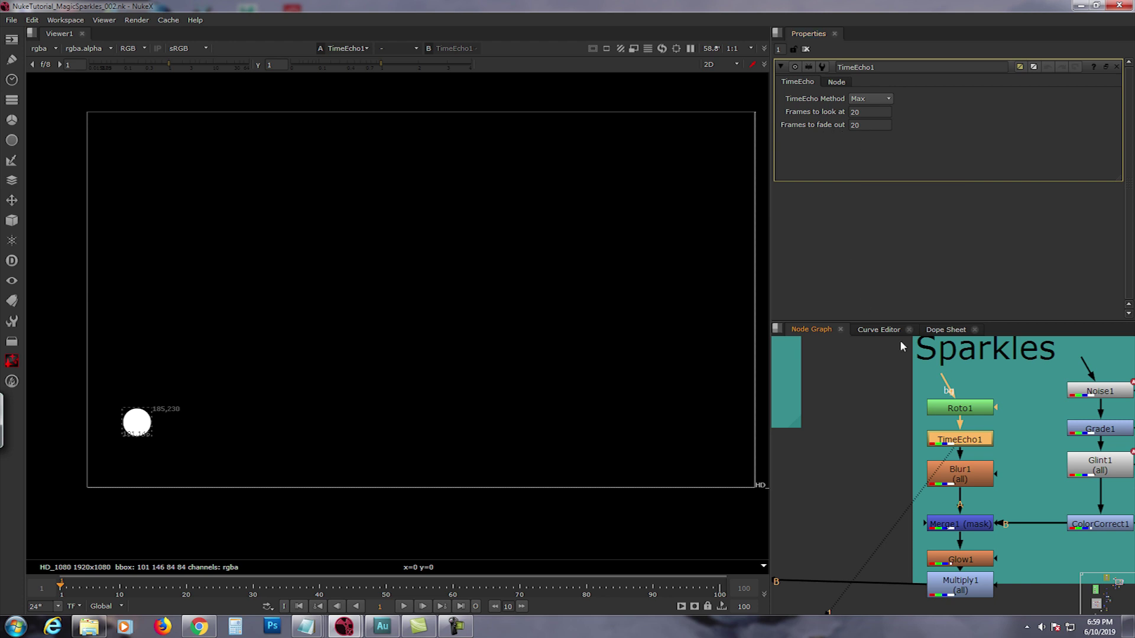
scroll(978, 529, "up", 1)
middle_click_drag(934, 434, 928, 446)
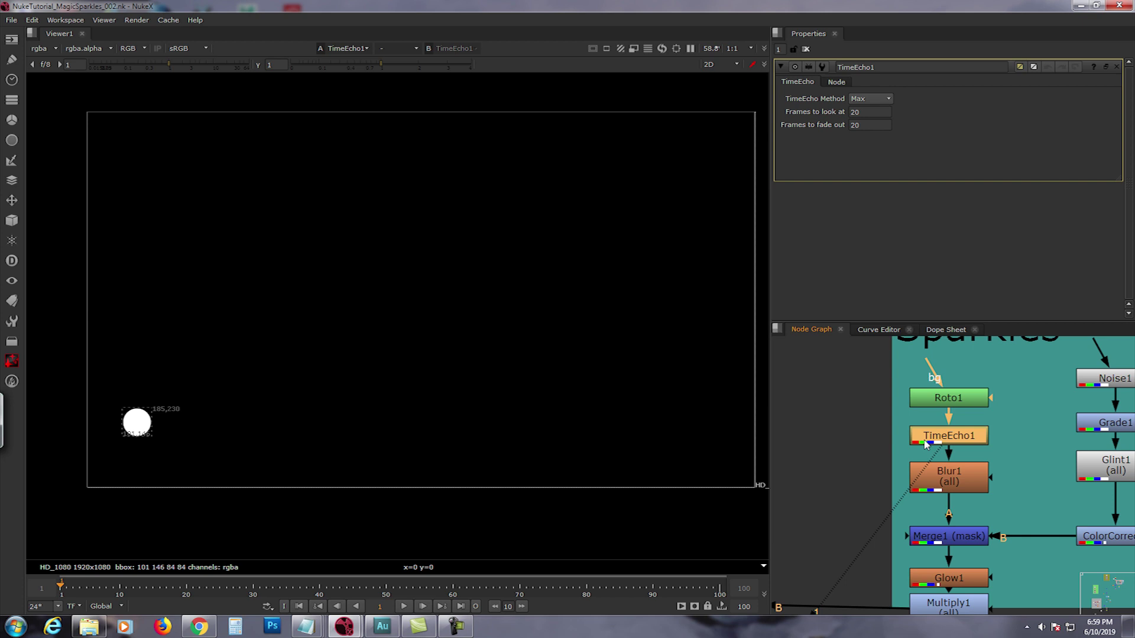
left_click(404, 606)
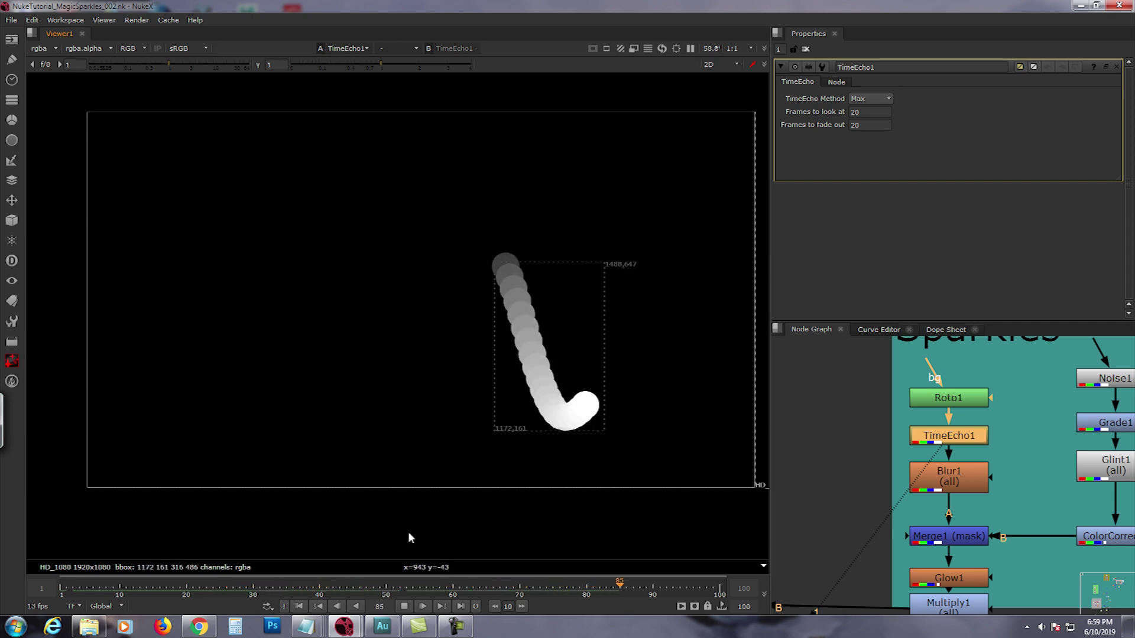
left_click(405, 606)
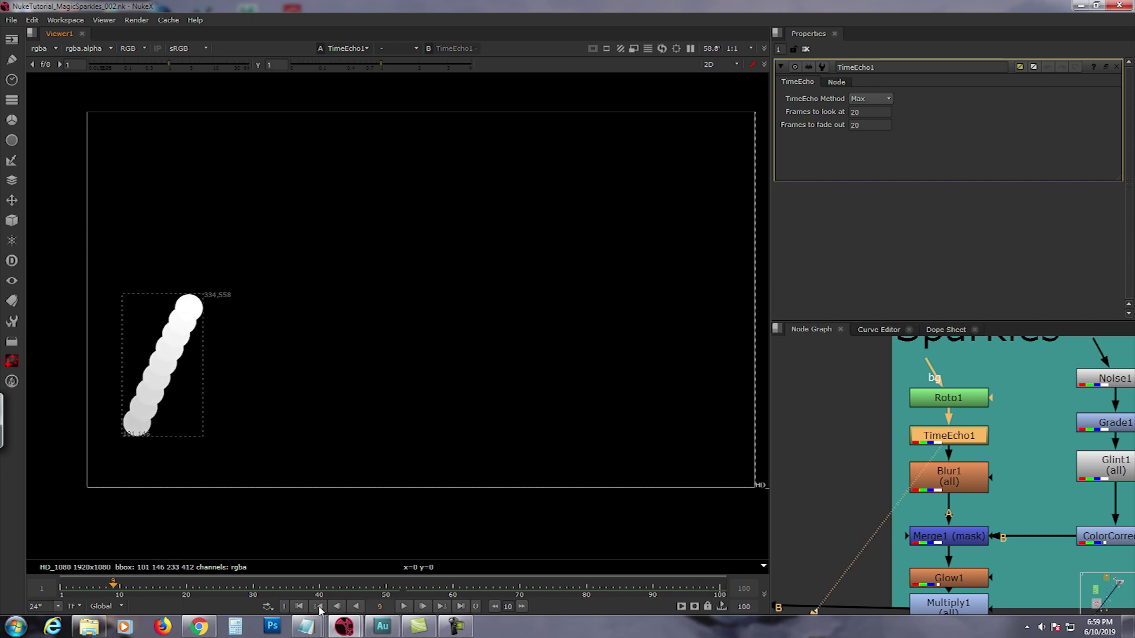
Show the Blur1 node's output in the viewer and open its properties
middle_click_drag(936, 472, 900, 447)
left_click(916, 451)
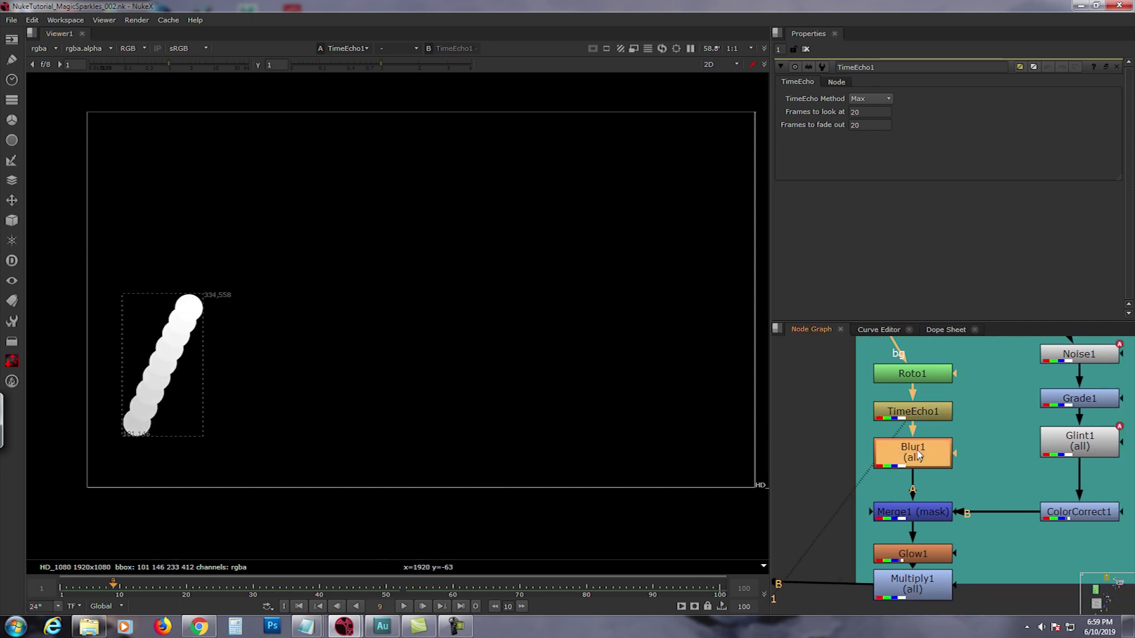
key("1")
double_click(917, 454)
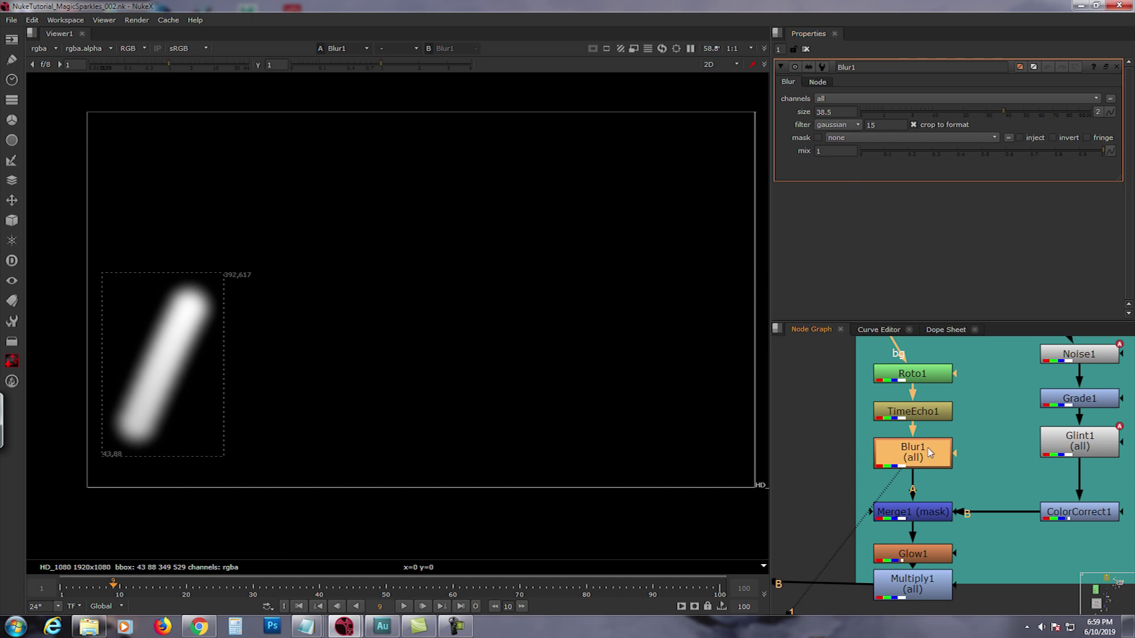
Show the Noise1 node's output in the viewer and open its properties
middle_click_drag(917, 480, 889, 502)
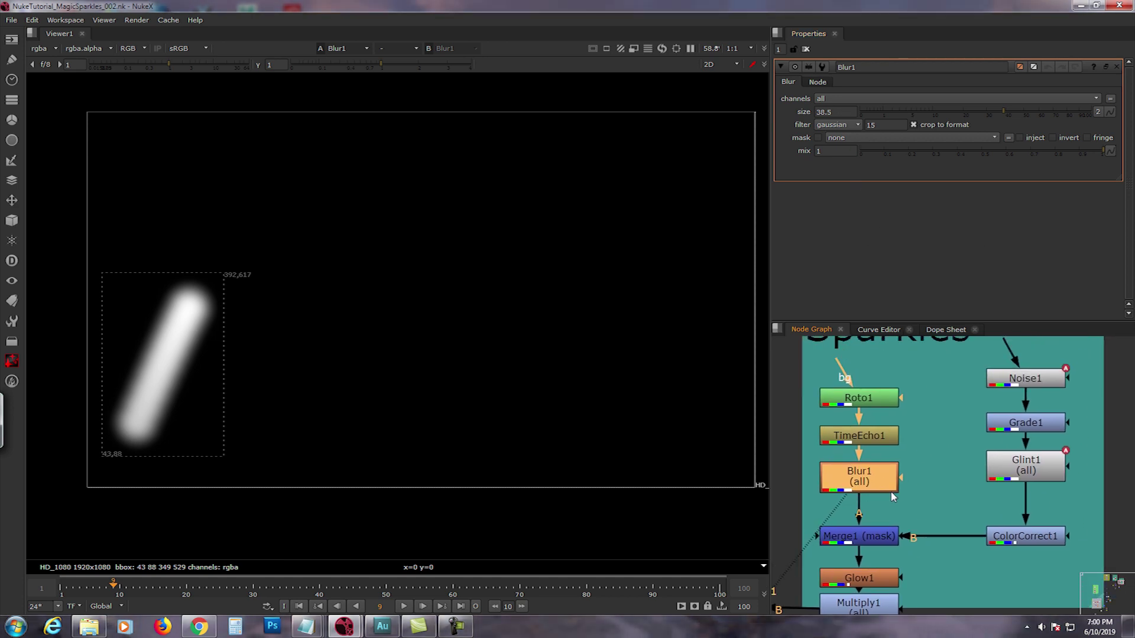
left_click(1021, 380)
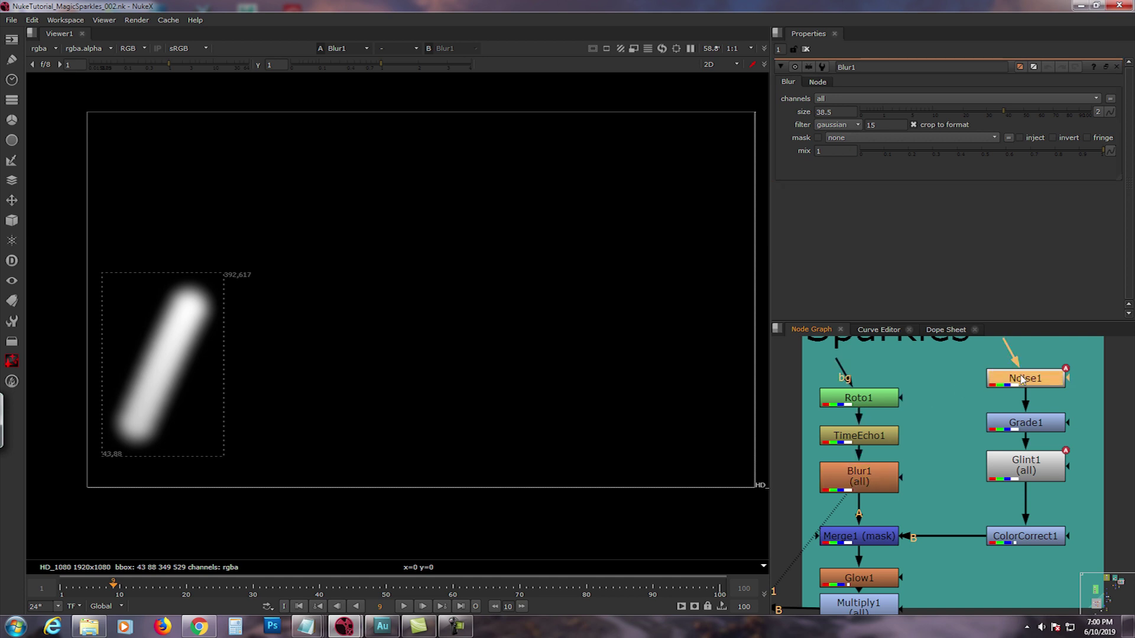
key("1")
double_click(1021, 379)
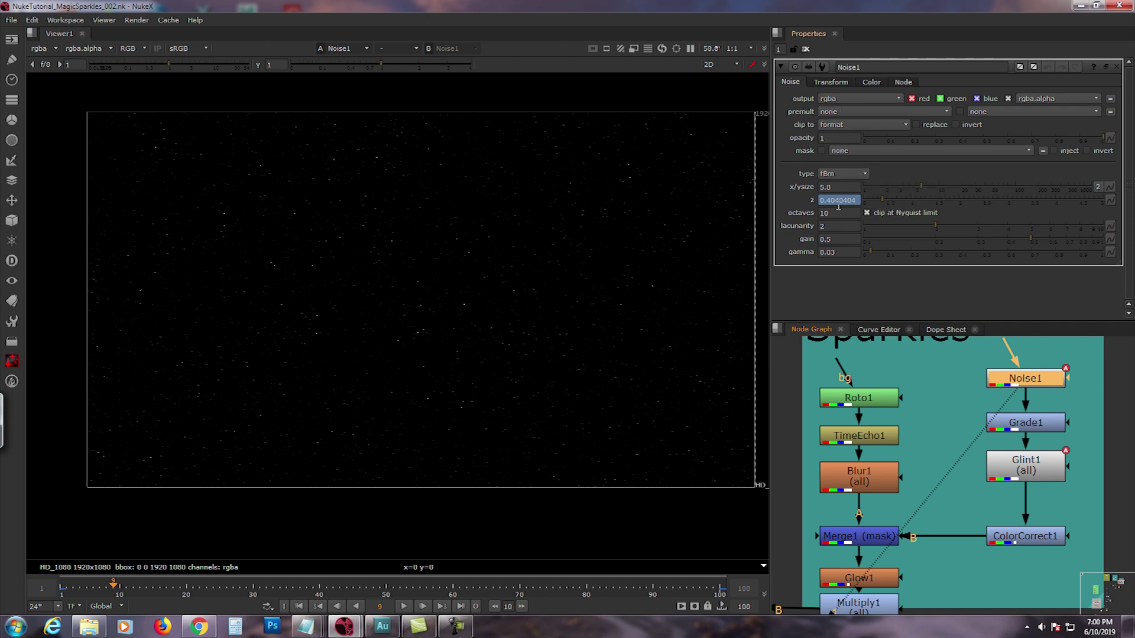
Compare the noise's z value at the first and last frames, play back the noise, and return to the first frame
left_click(299, 607)
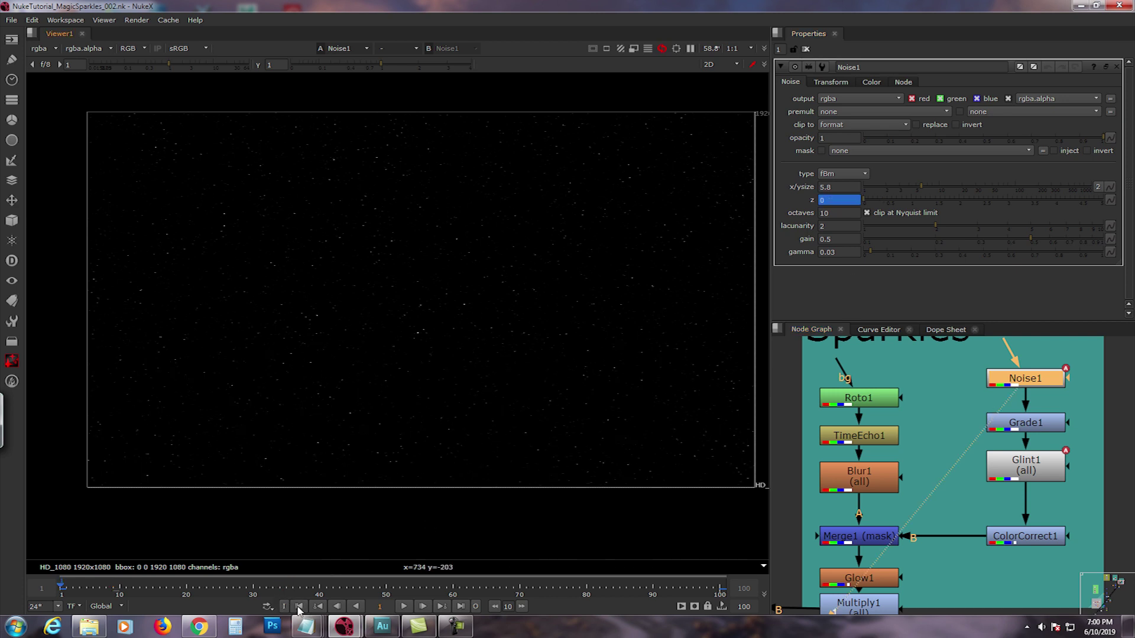
left_click(460, 606)
left_click(404, 606)
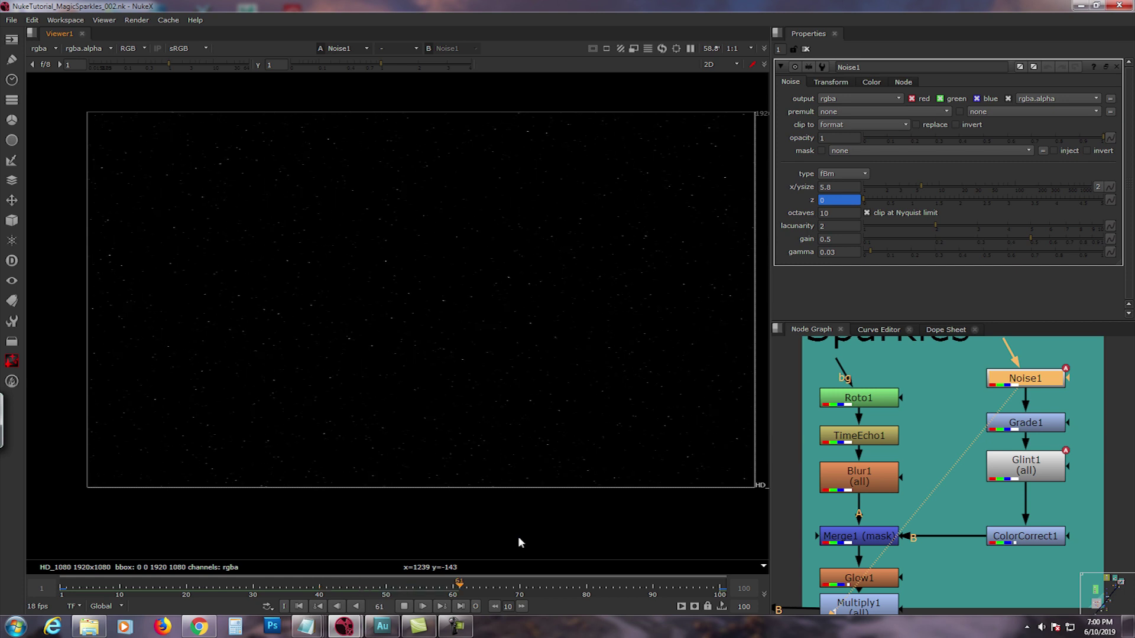
left_click(404, 606)
left_click(300, 606)
Show the Grade1 node's output in the viewer and open its properties to examine the blackpoint and whitepoint
middle_click_drag(1028, 463, 1012, 468)
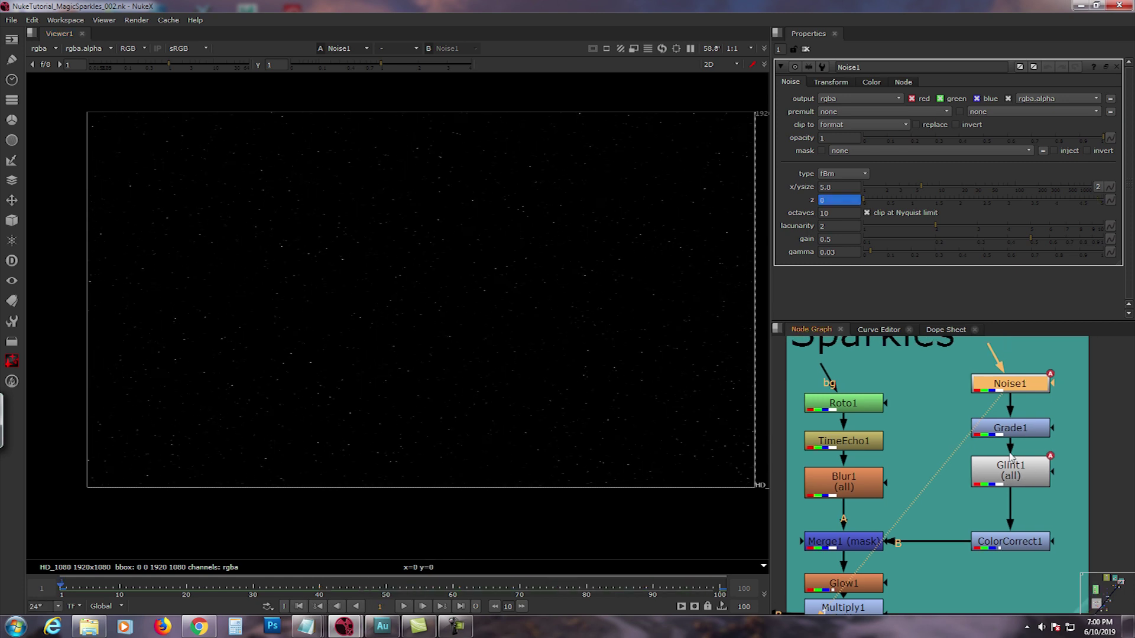
left_click(1002, 431)
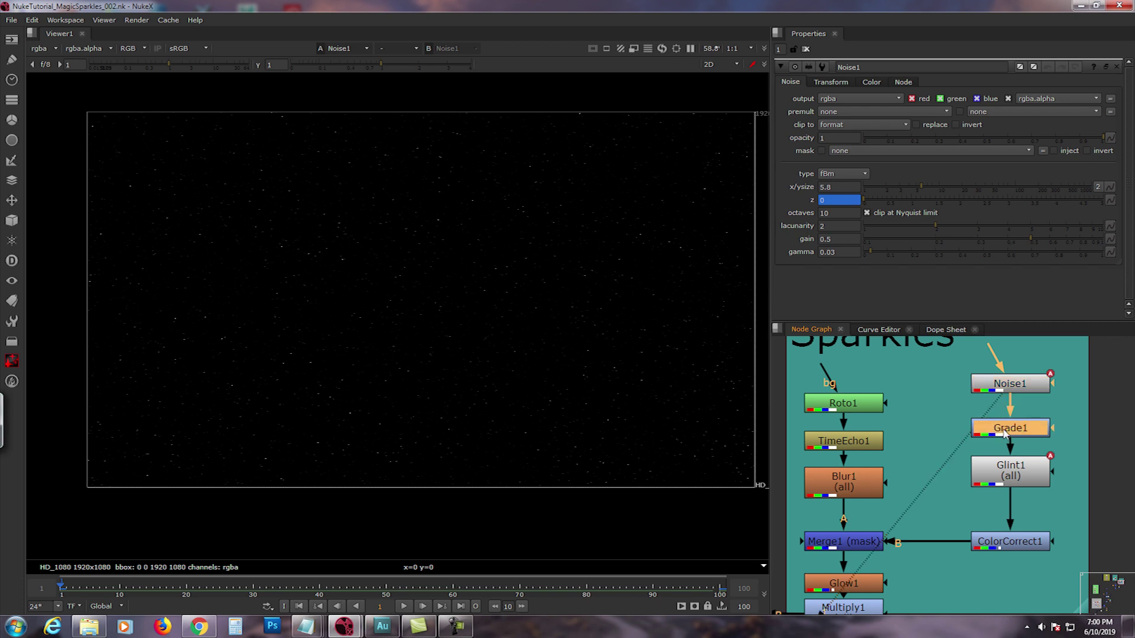
key("1")
double_click(1004, 428)
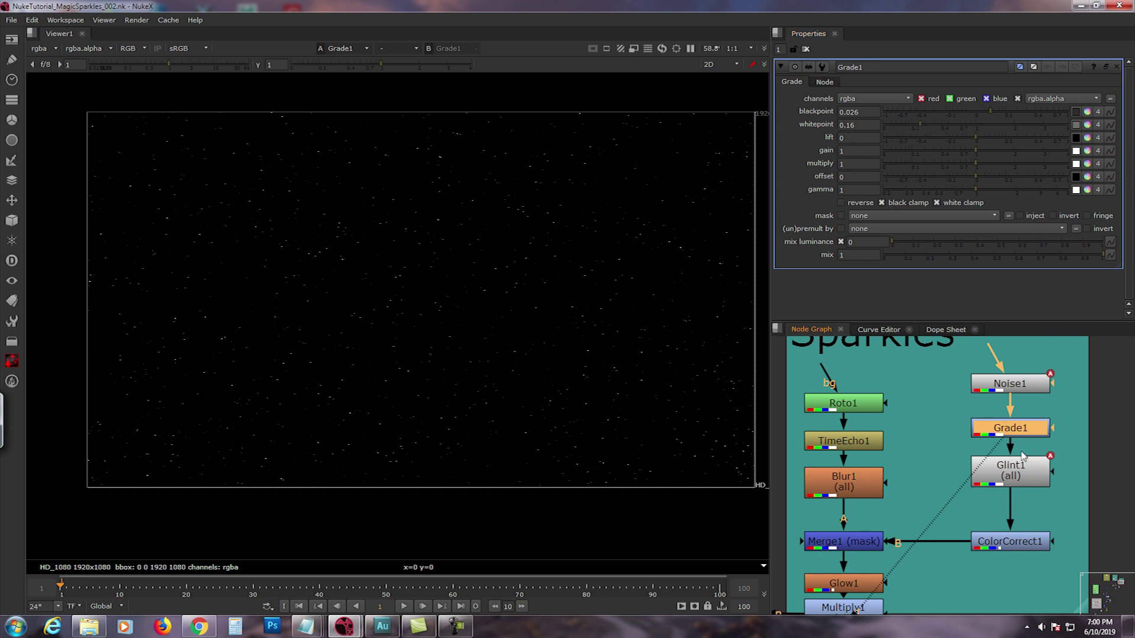
Show the Glint1 node's output in the viewer and open its properties
middle_click_drag(996, 442, 988, 426)
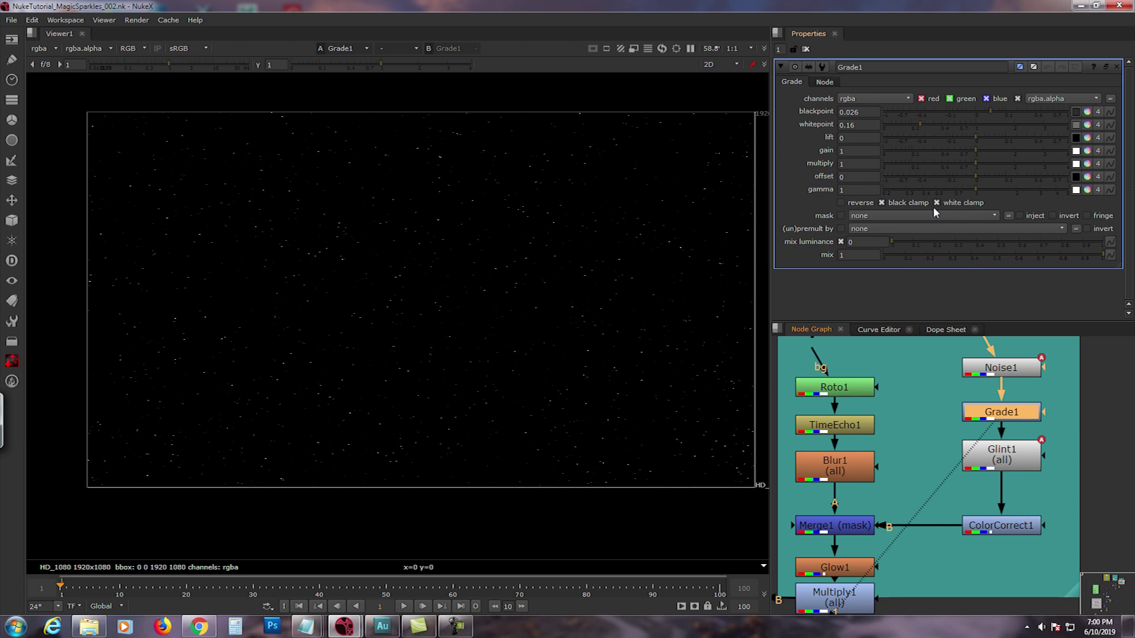
left_click(1003, 460)
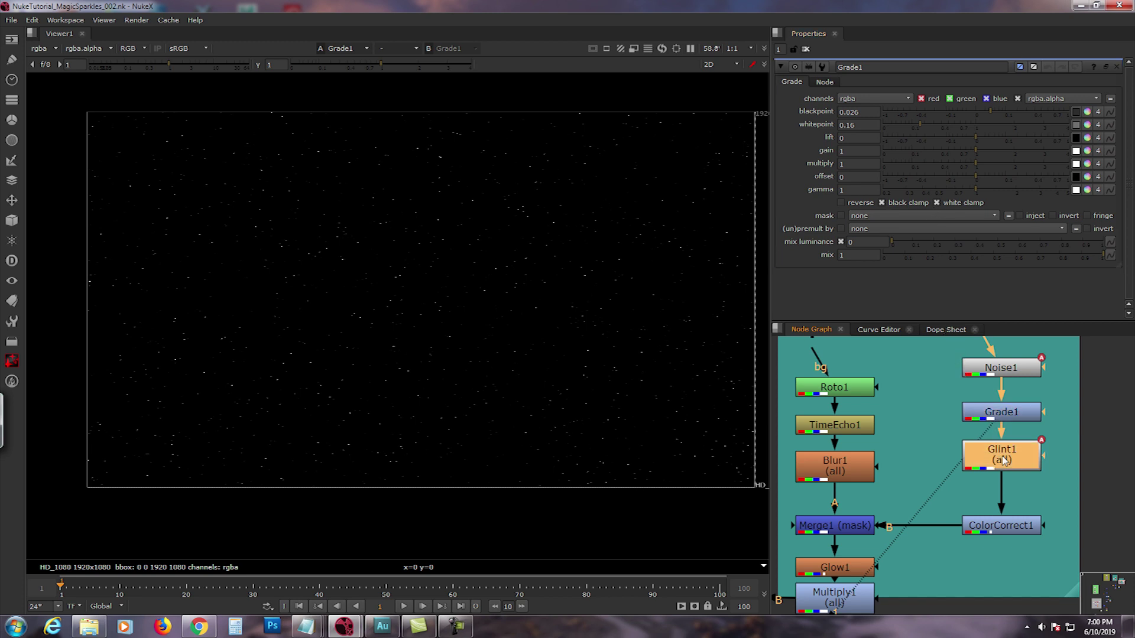
key("1")
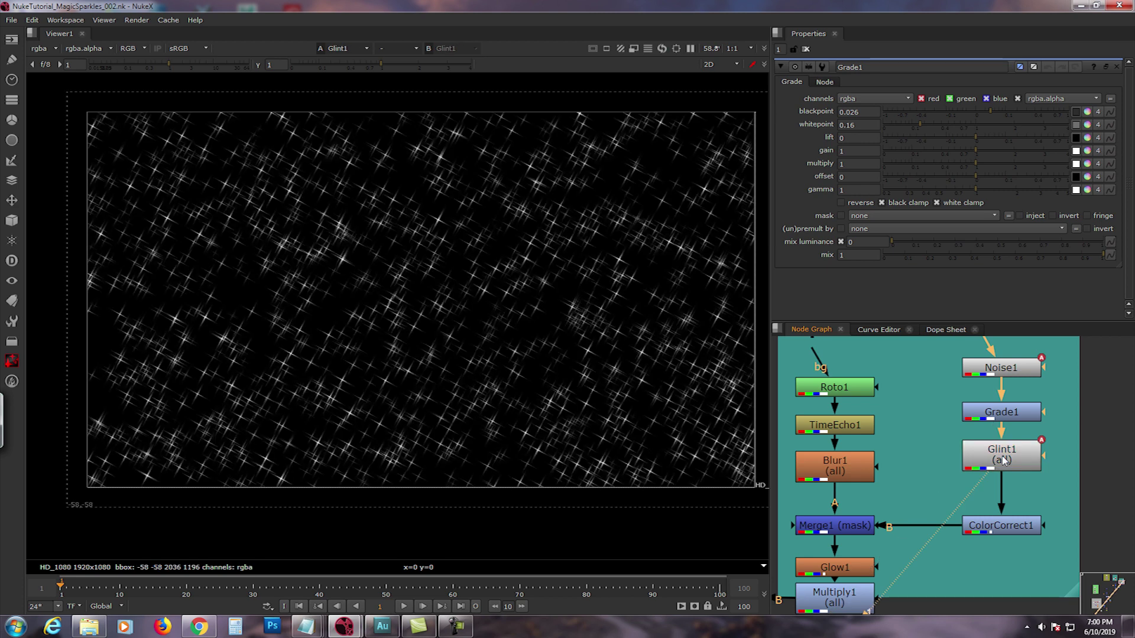
double_click(1002, 460)
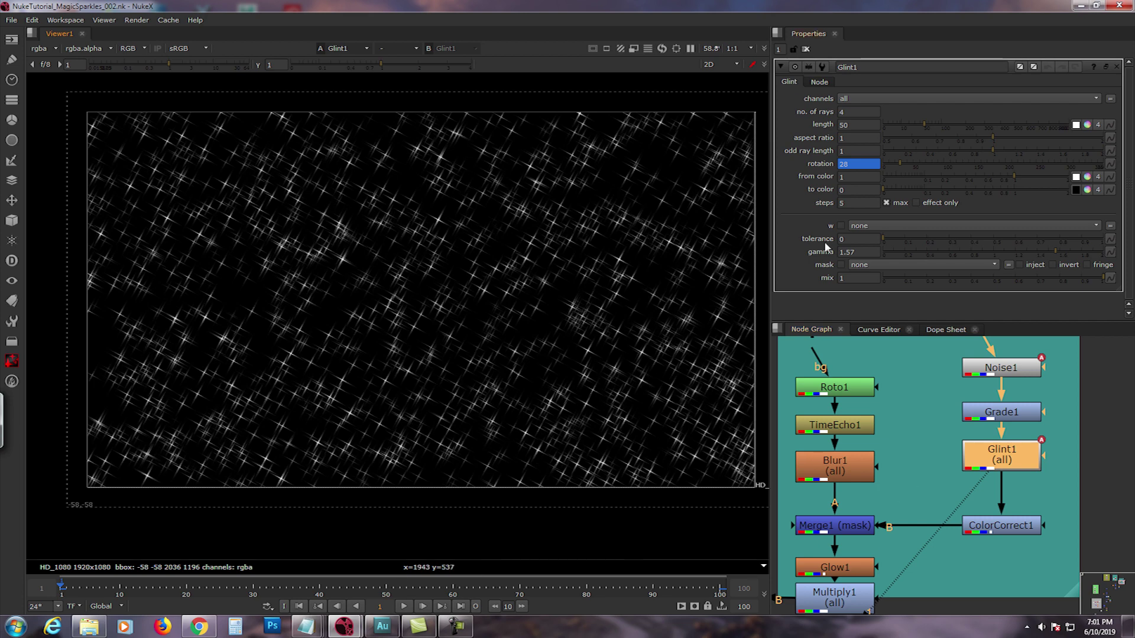
Compare the glint's rotation at the last and first frames, play back the animation, and return to the first frame
left_click(459, 606)
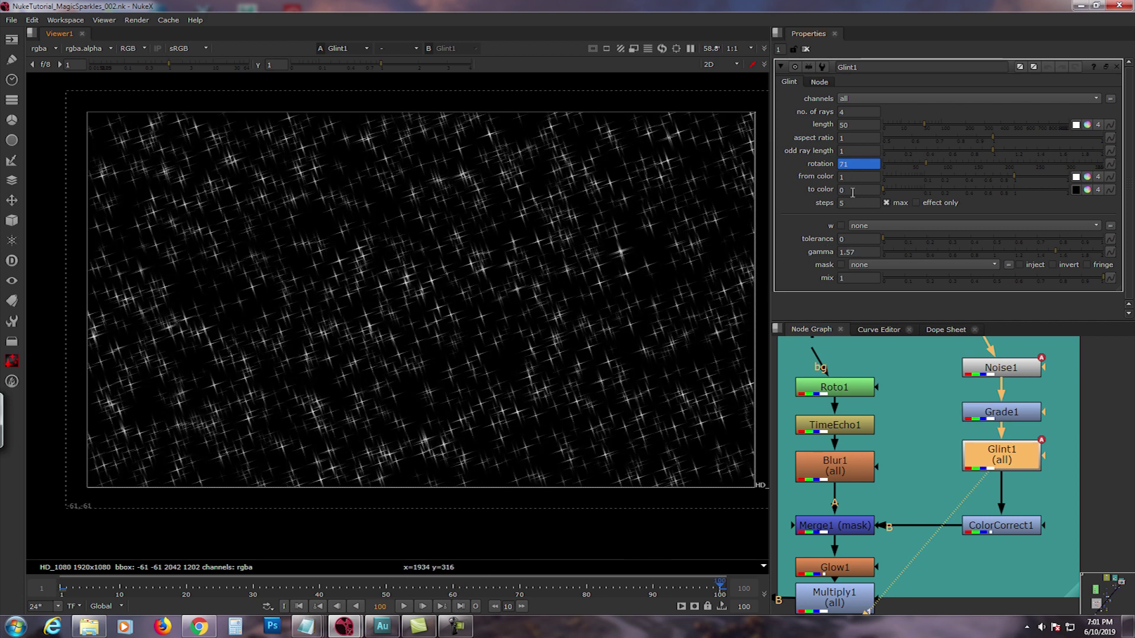
left_click(299, 606)
left_click(404, 606)
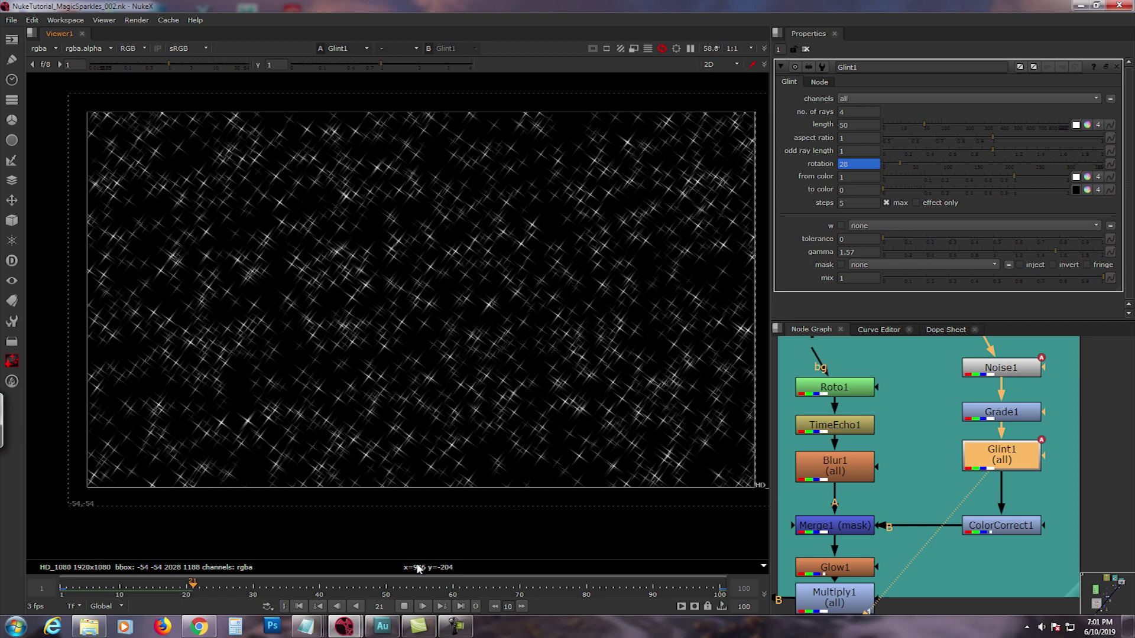
left_click(299, 606)
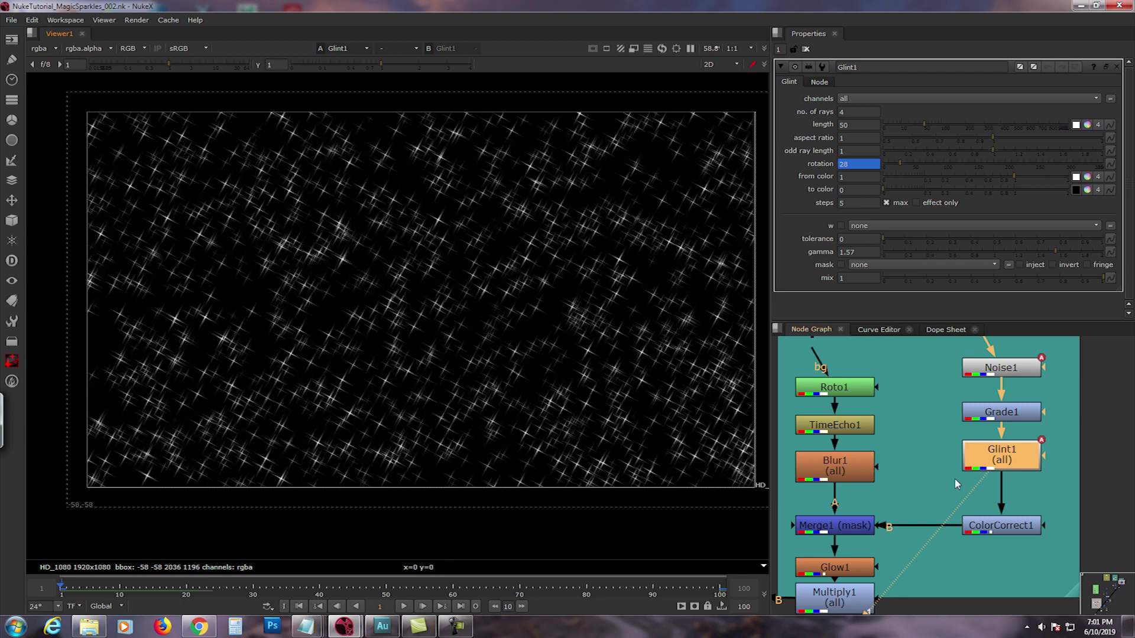
Show the ColorCorrect1 node's output in the viewer and open its properties to examine the master gain
middle_click_drag(954, 481, 961, 453)
left_click(1003, 498)
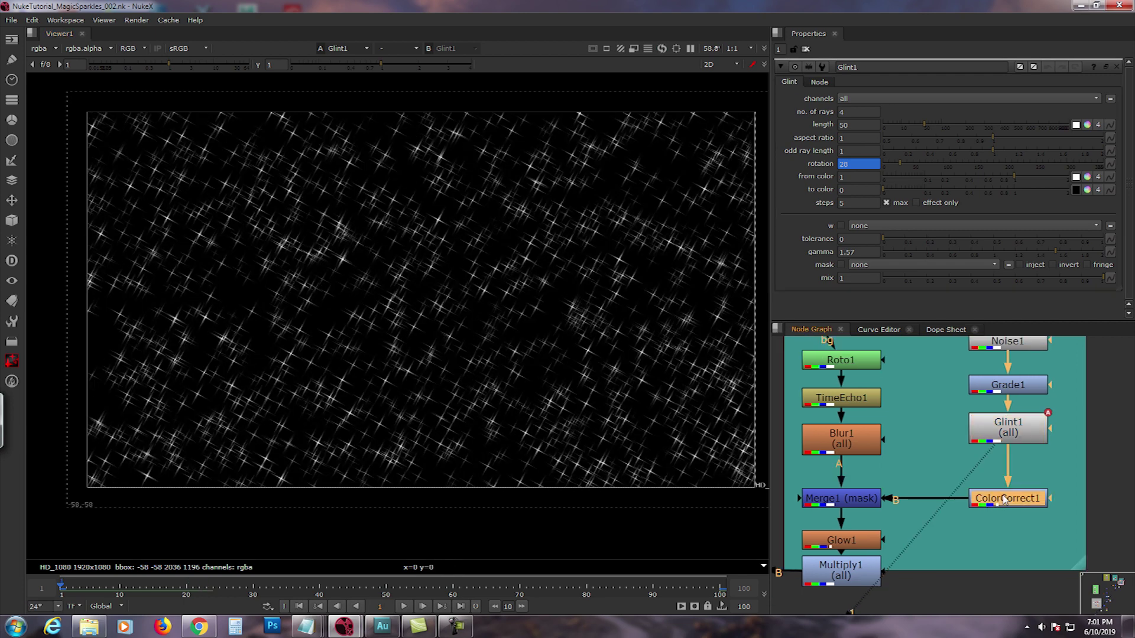
key("1")
double_click(1003, 499)
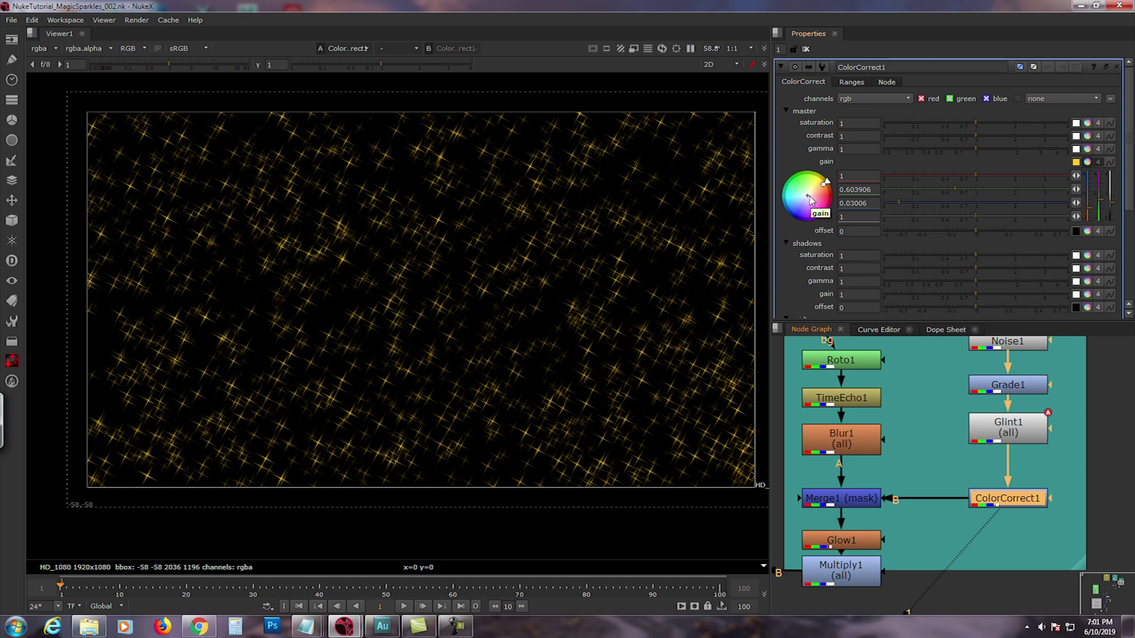
Show the Blur1 node's output in the viewer at frame 20
middle_click_drag(863, 446, 908, 455)
left_click(907, 454)
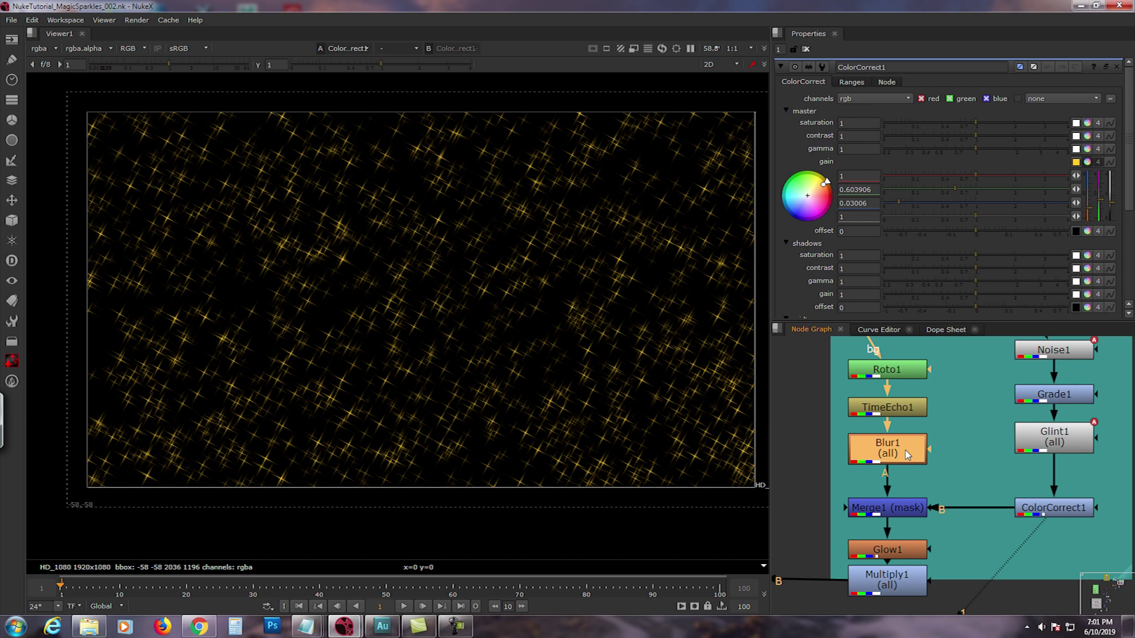
key("1")
left_click(186, 588)
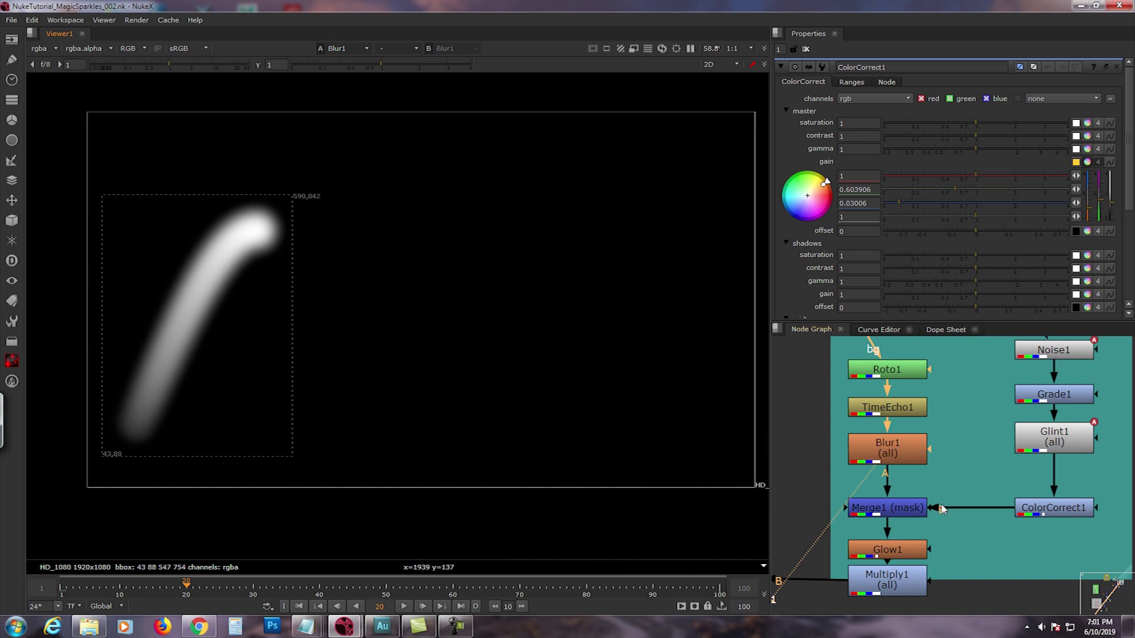
Show the output of the Merge1 mask node that combines the blurred trail with the color-corrected sparkles
middle_click_drag(1012, 501, 1025, 526)
left_click(1027, 528)
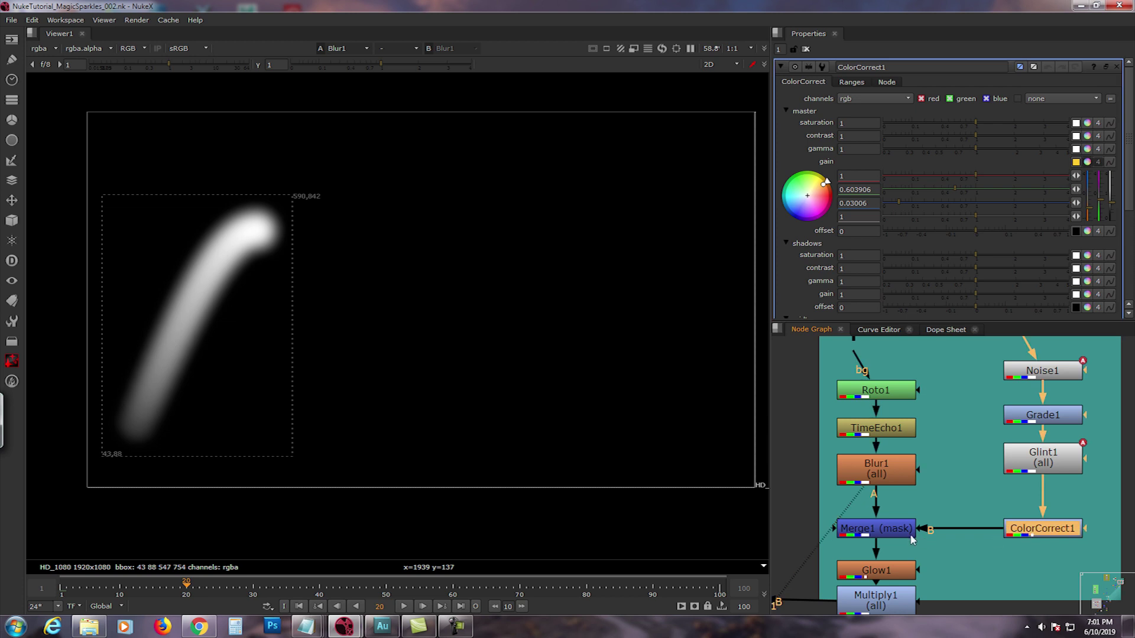
left_click(898, 531)
key("1")
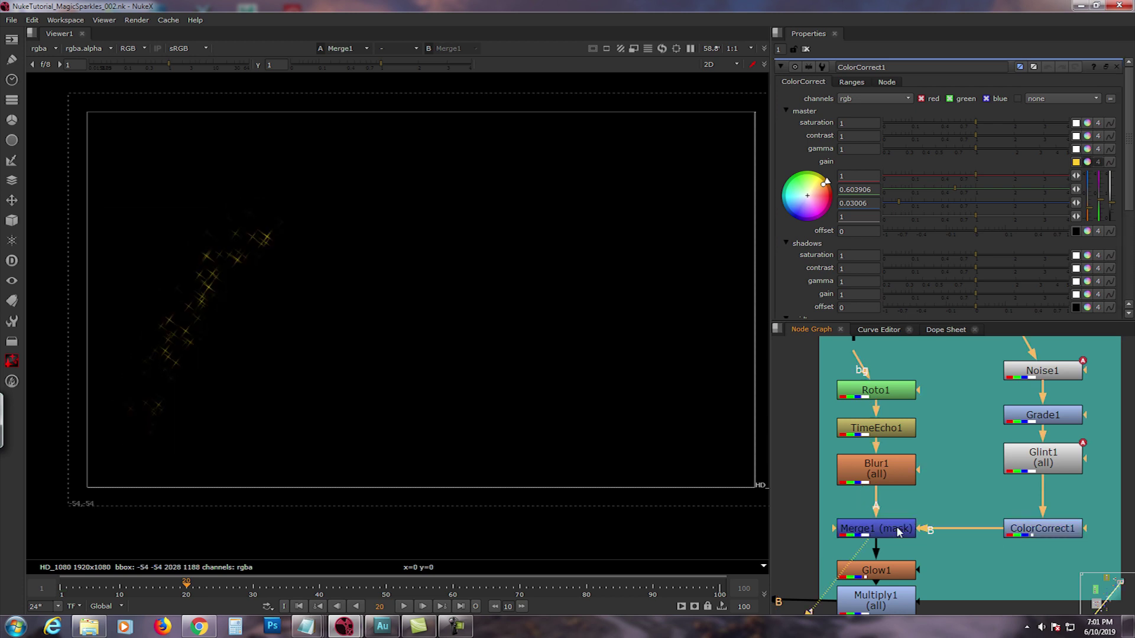
View the ColorCorrect1 and Blur1 inputs in turn and compare them with the Merge1 mask result
left_click(1037, 534)
key("1")
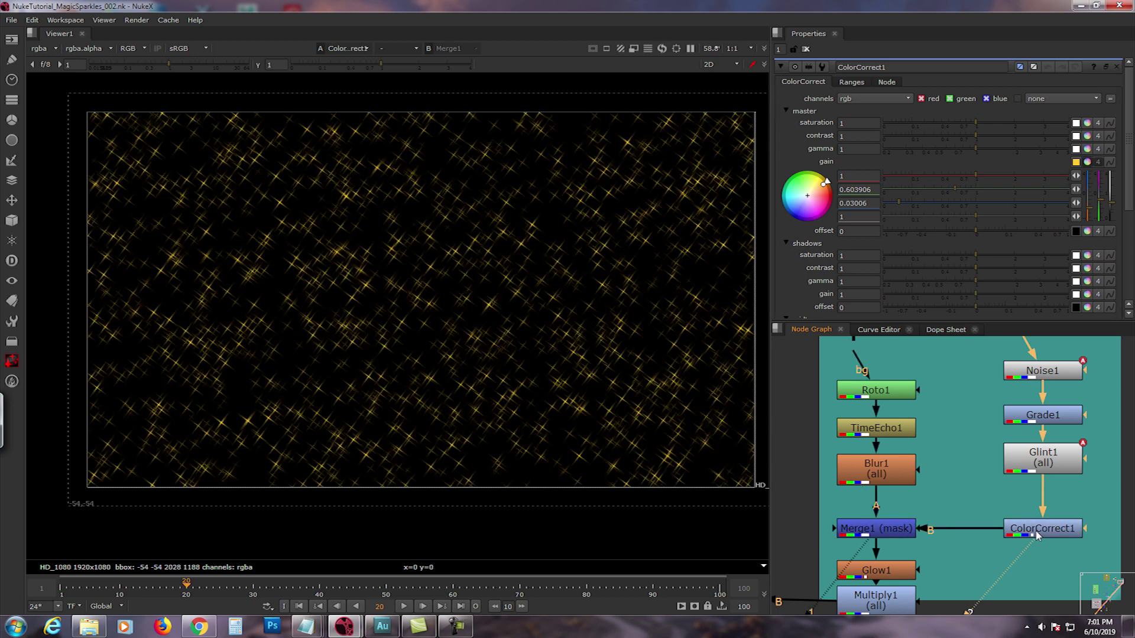
left_click(895, 474)
key("1")
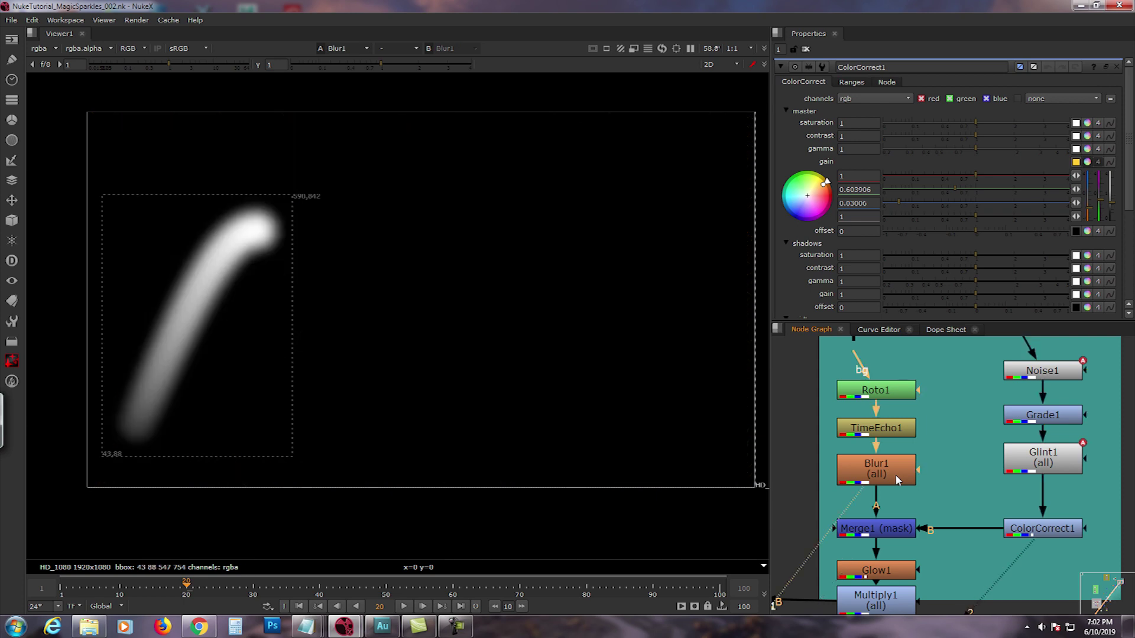
left_click(897, 531)
key("1")
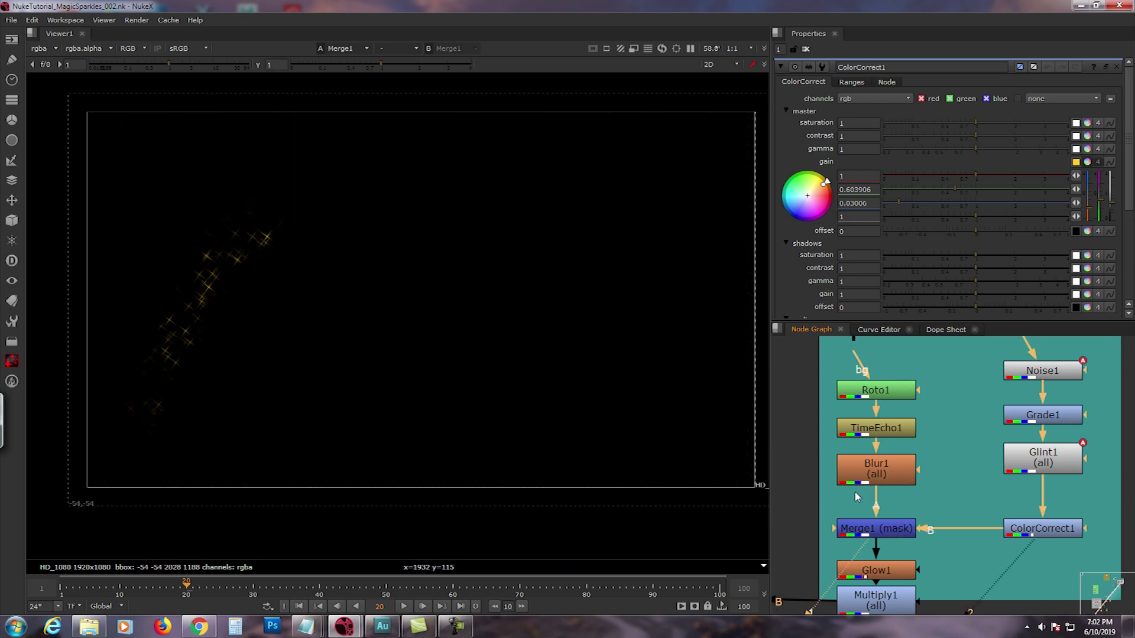
Show the Glow1 node's output in the viewer and open its properties to examine brightness and size
middle_click_drag(868, 603, 943, 521)
left_click(943, 521)
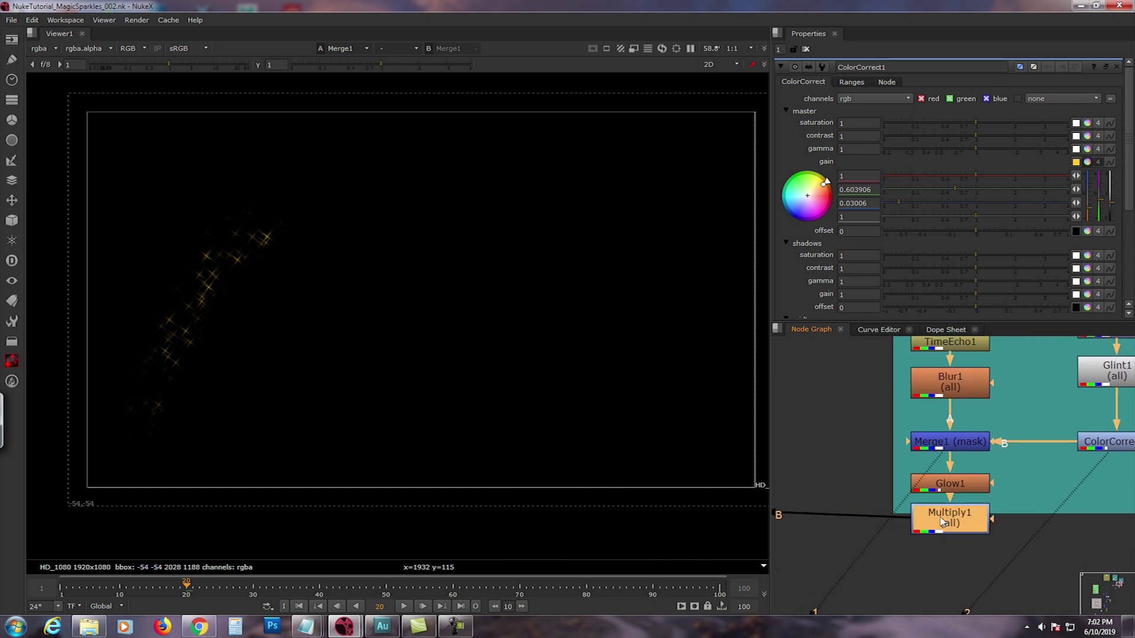
left_click_drag(949, 484, 953, 479)
double_click(954, 478)
key("1")
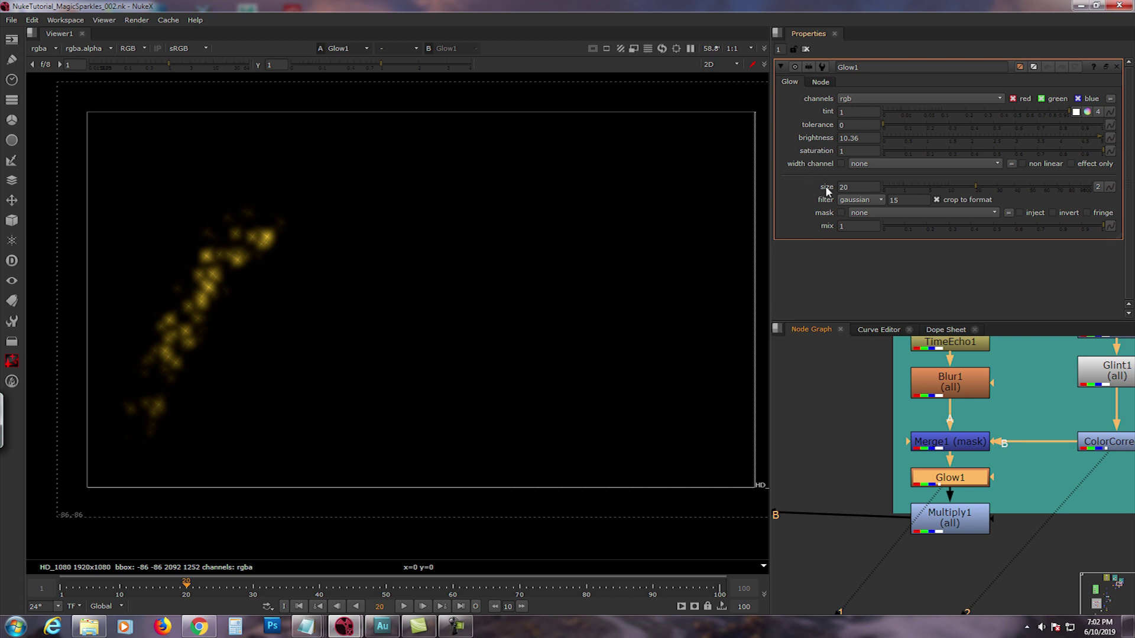
Show the Multiply1 node's output in the viewer and open its properties
left_click(949, 519)
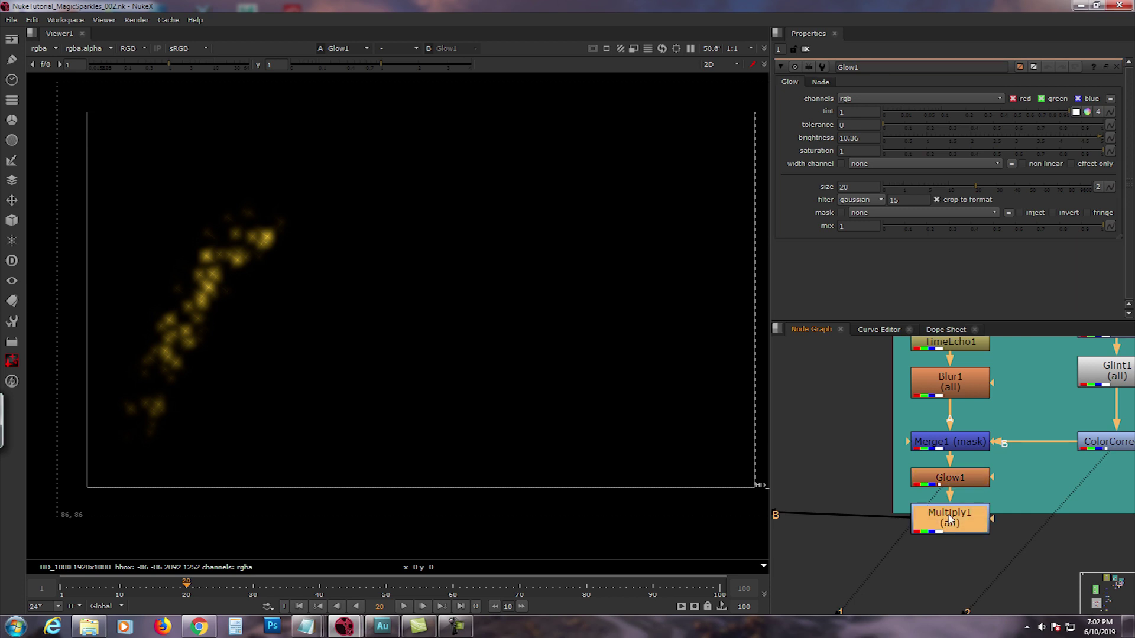
key("1")
double_click(950, 520)
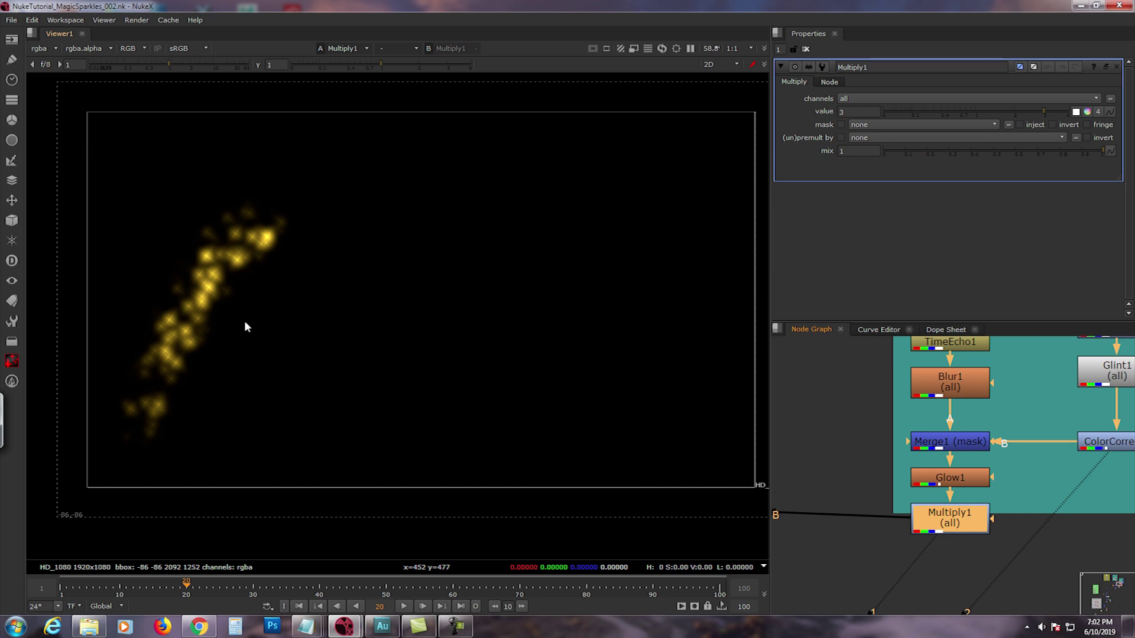
Play back the finished sparkles trail from the first frame and stop at frame 43
left_click(299, 606)
left_click(403, 607)
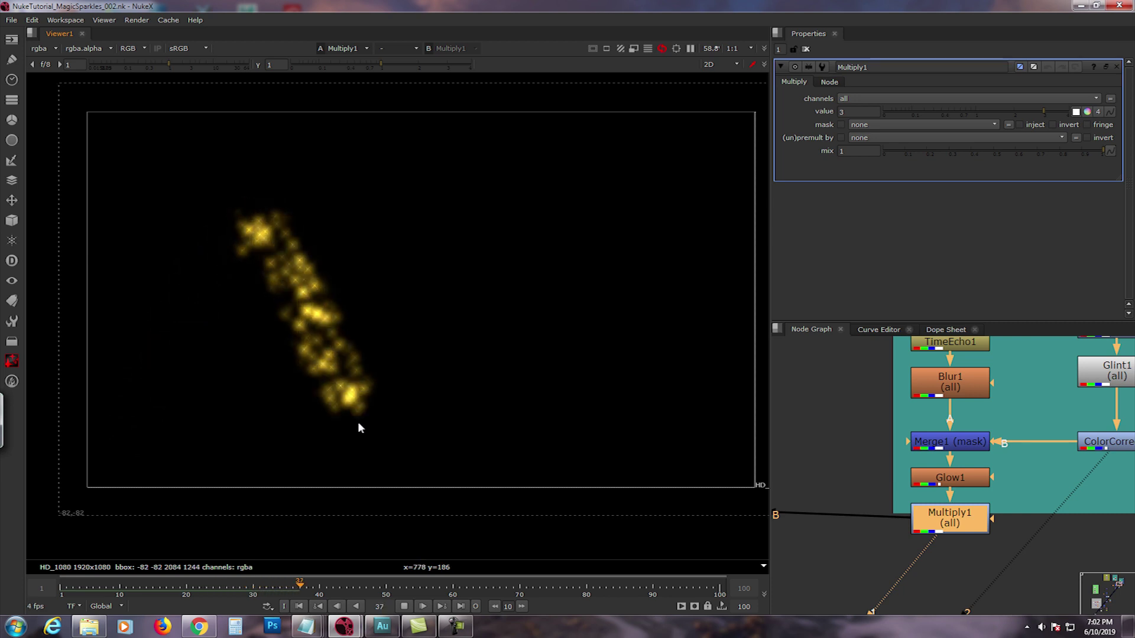
left_click(405, 606)
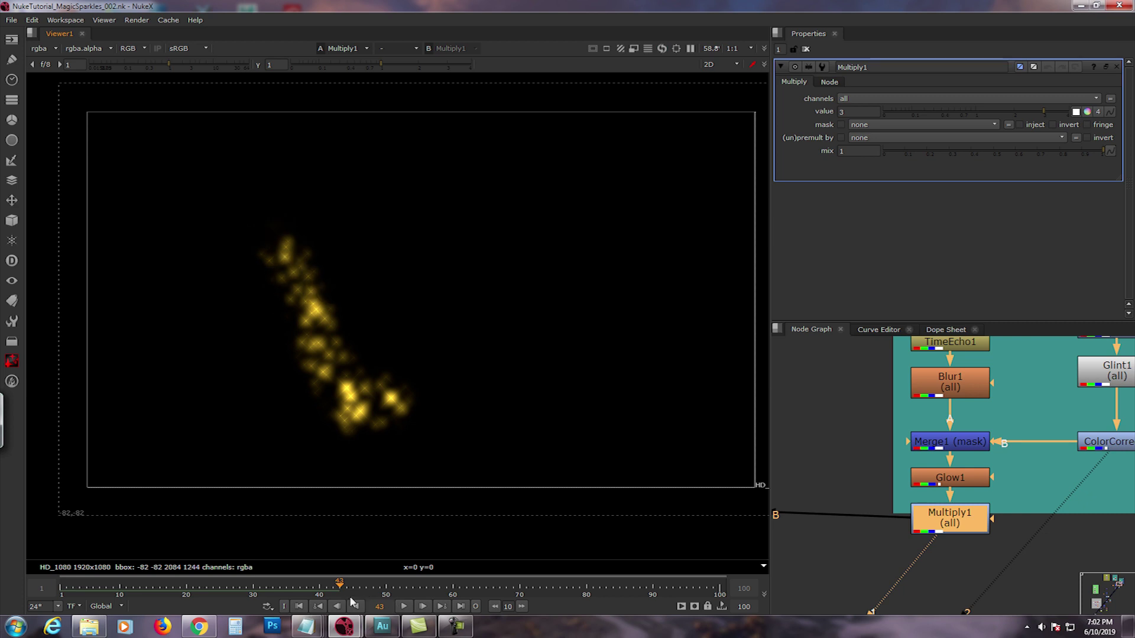
Go to the Magic Light group and show the outputs of Roto2 and Blur2 in the viewer
scroll(949, 462, "down", 3)
scroll(948, 457, "down", 1)
middle_click_drag(901, 420, 947, 489)
scroll(927, 407, "up", 2)
scroll(928, 407, "up", 3)
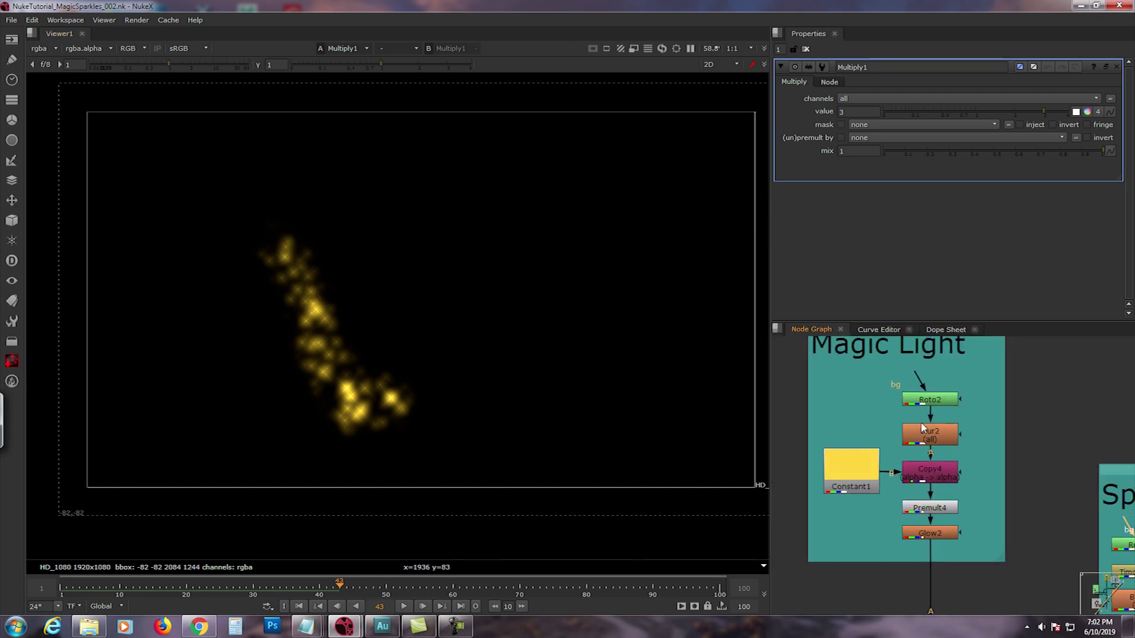
left_click(927, 401)
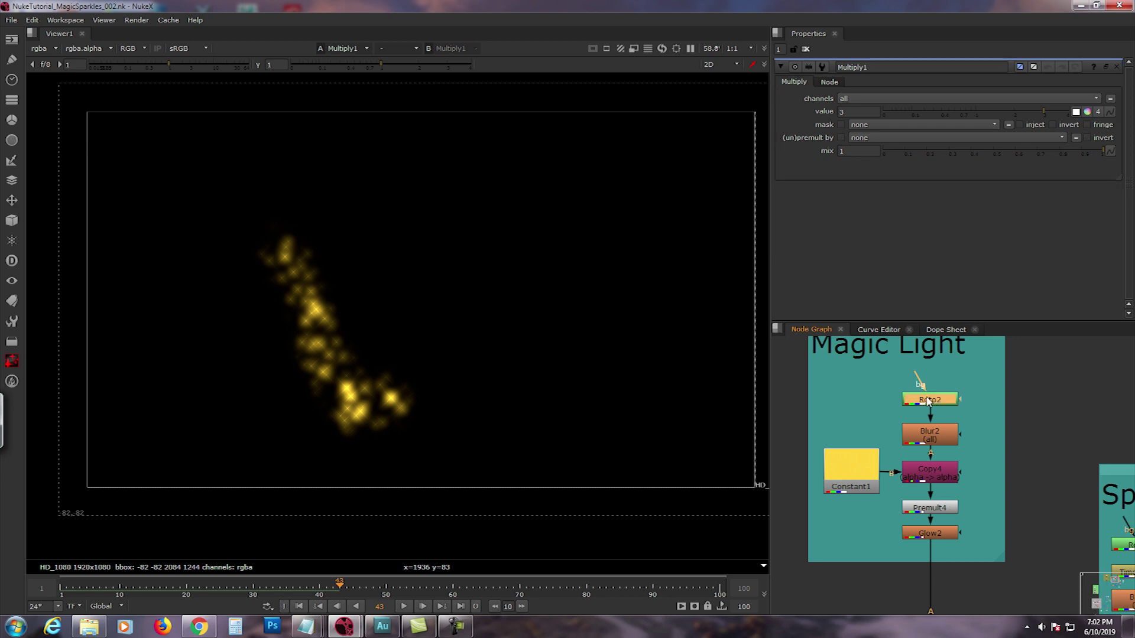
key("1")
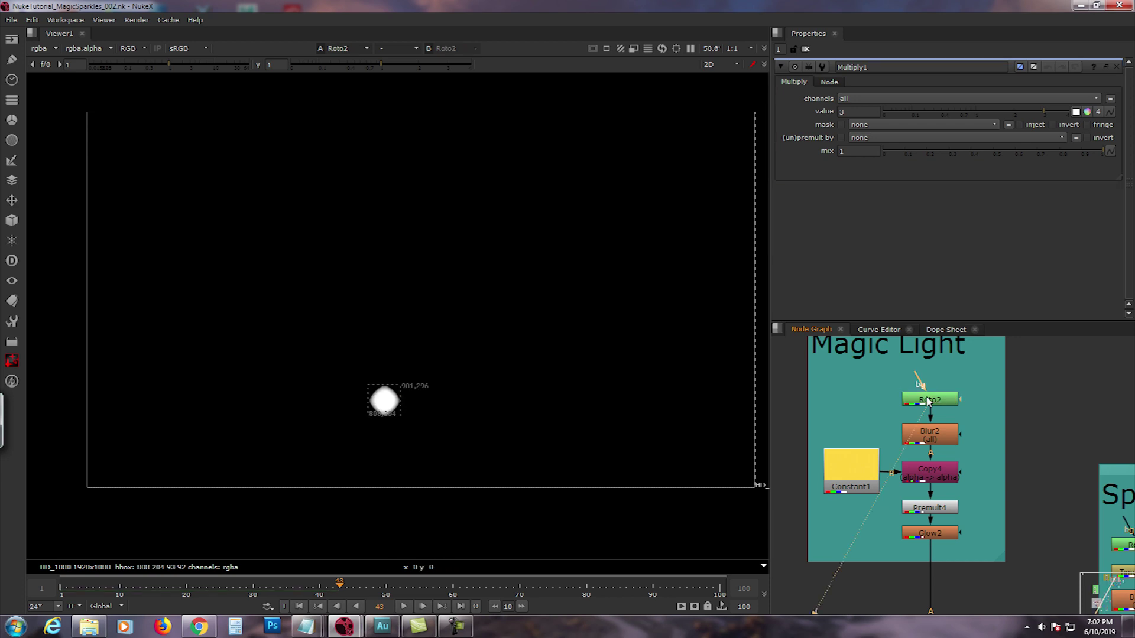
left_click(932, 438)
key("1")
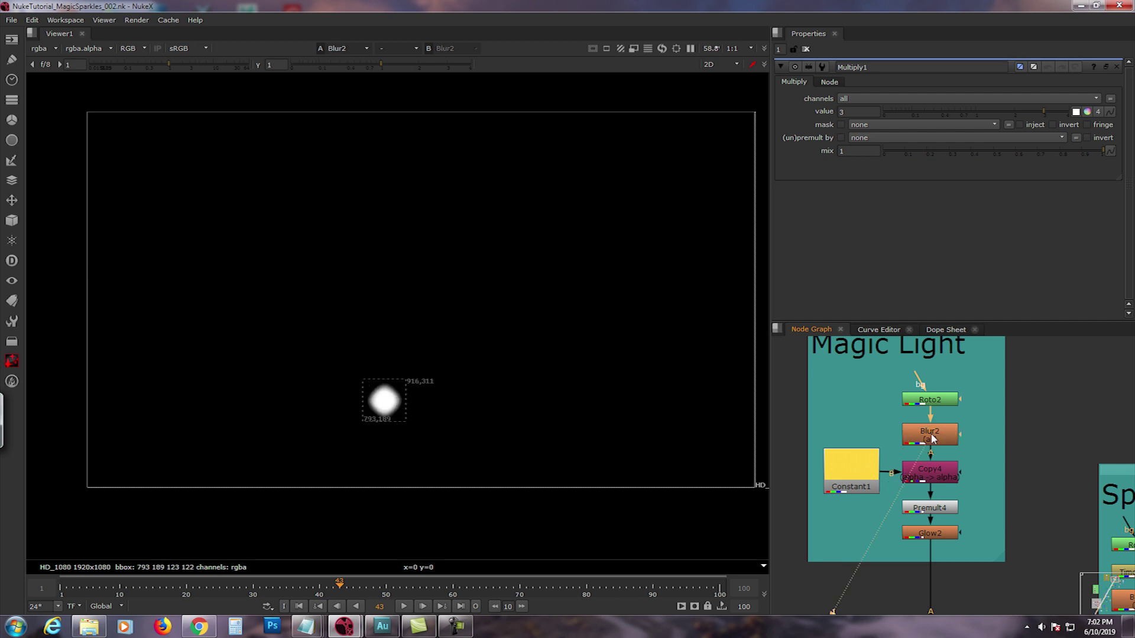
Open the properties of Roto2, Blur2 and Constant1 in turn to examine the ellipse, blur size and color
double_click(924, 402)
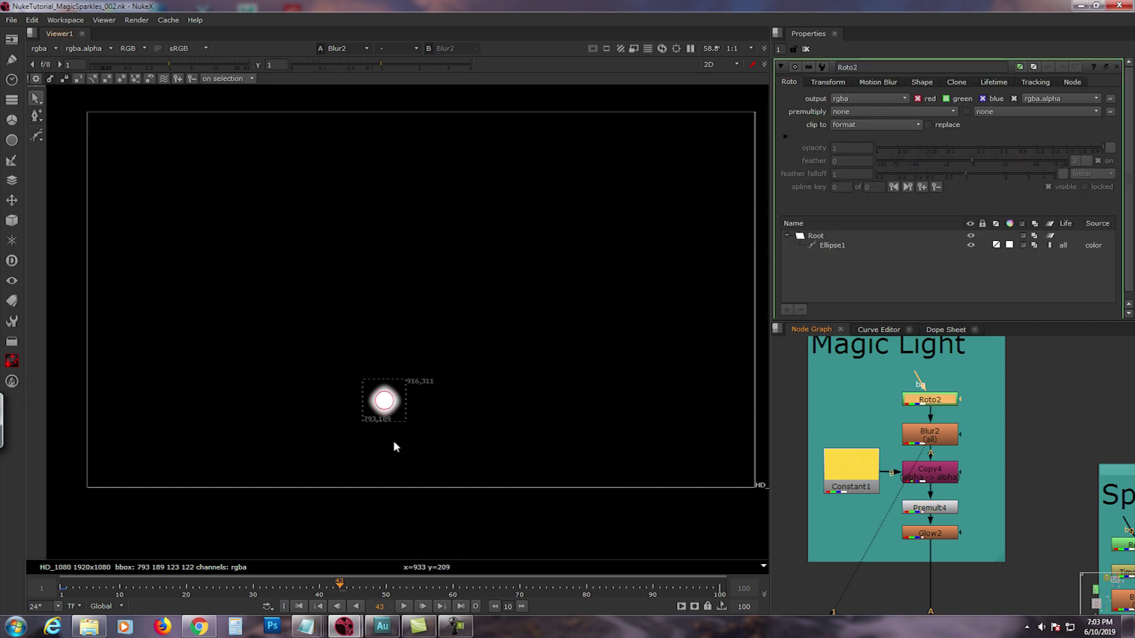
left_click(938, 441)
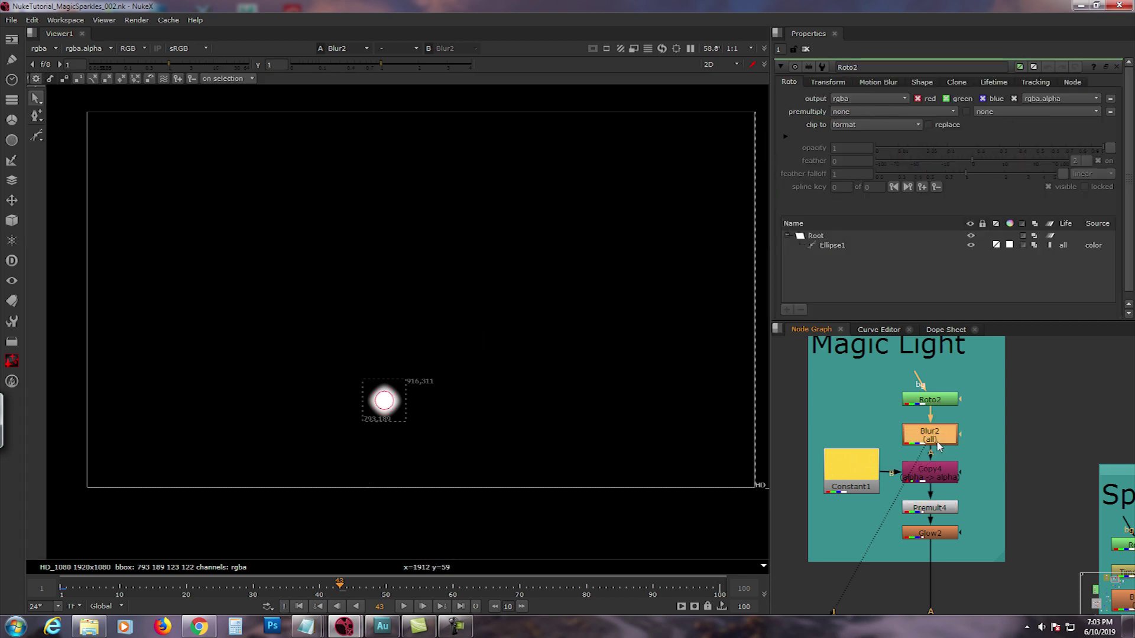
double_click(933, 436)
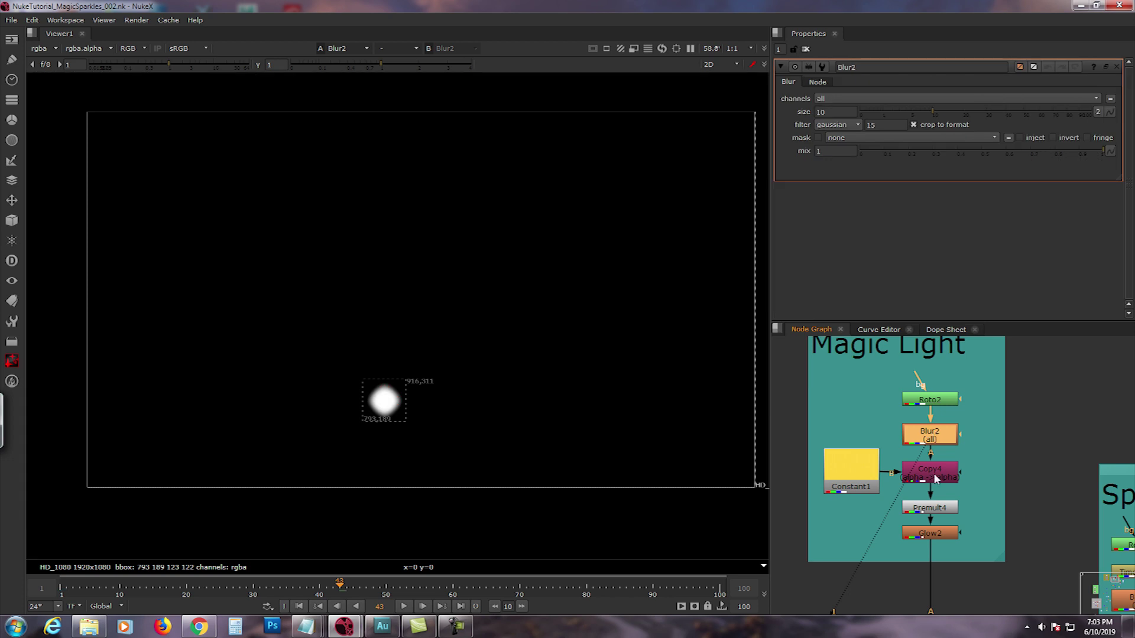
double_click(867, 479)
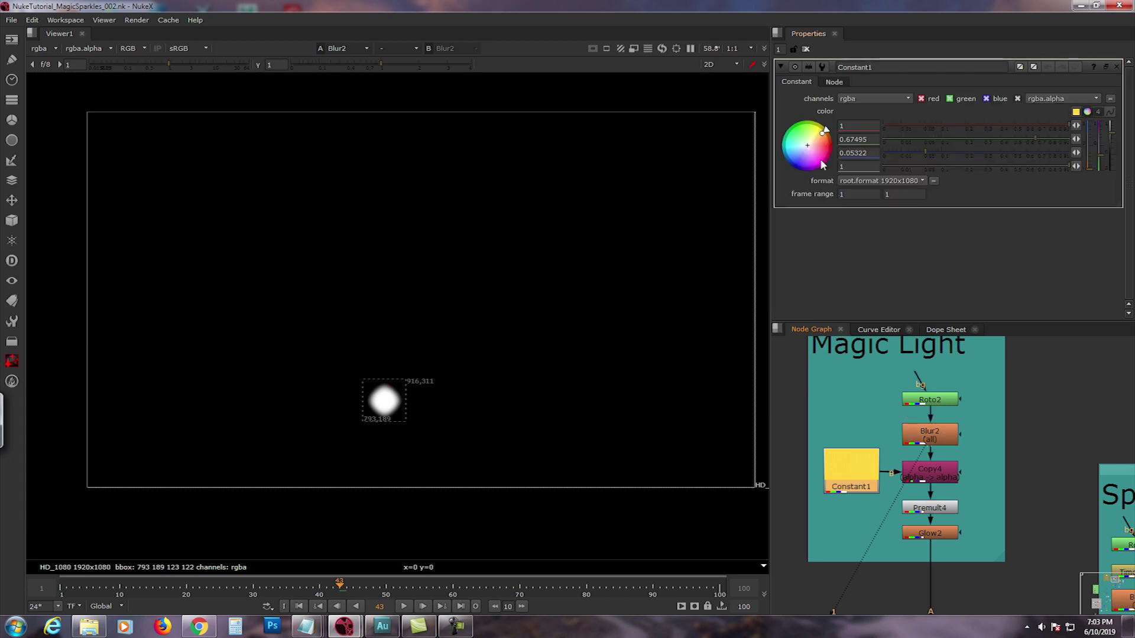
Show the outputs of Premult4 and Glow2 in the viewer and open Glow2's properties
left_click(928, 507)
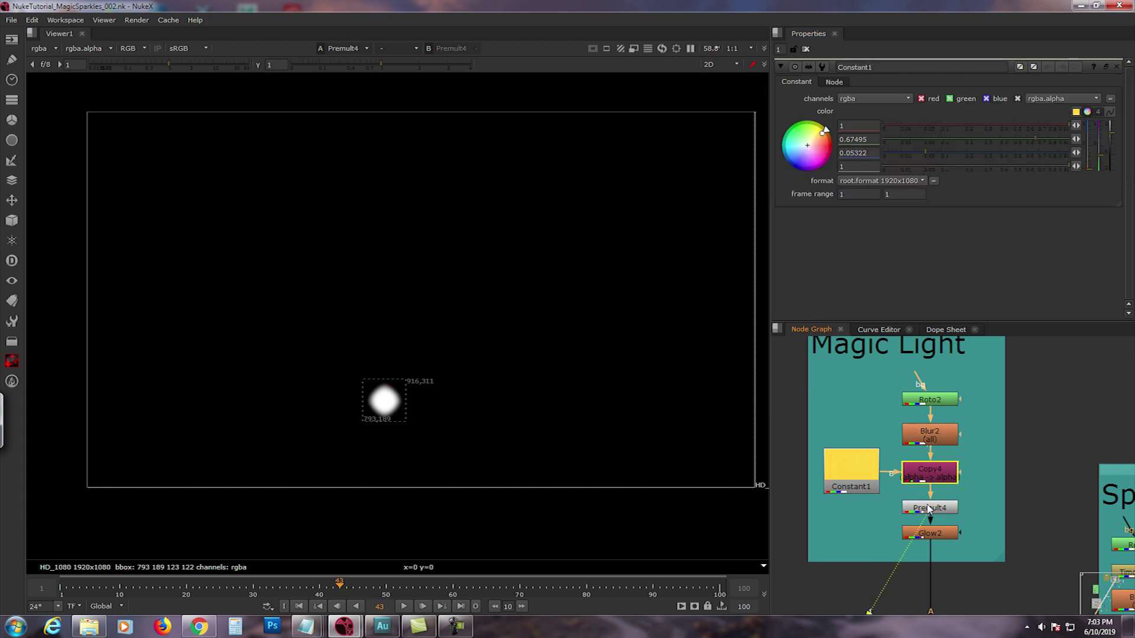
key("1")
scroll(926, 506, "up", 2)
left_click(925, 502)
key("1")
double_click(929, 503)
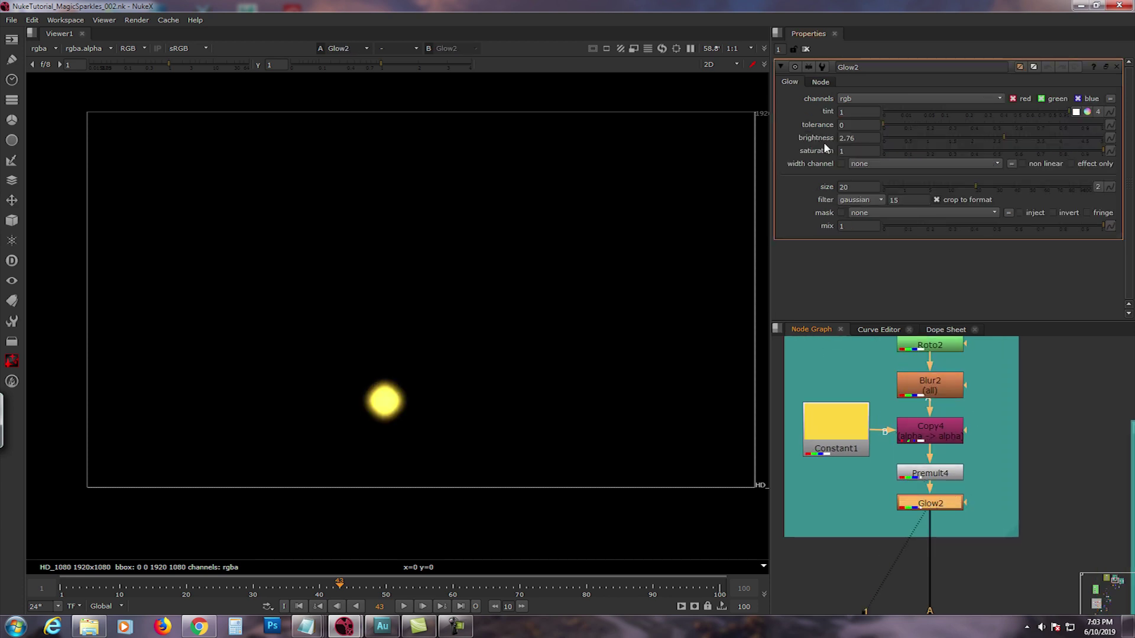
Examine how the Magic Light and Sparkles branches feed into the over merge below them in the node graph
middle_click_drag(940, 562, 881, 426)
scroll(887, 437, "down", 2)
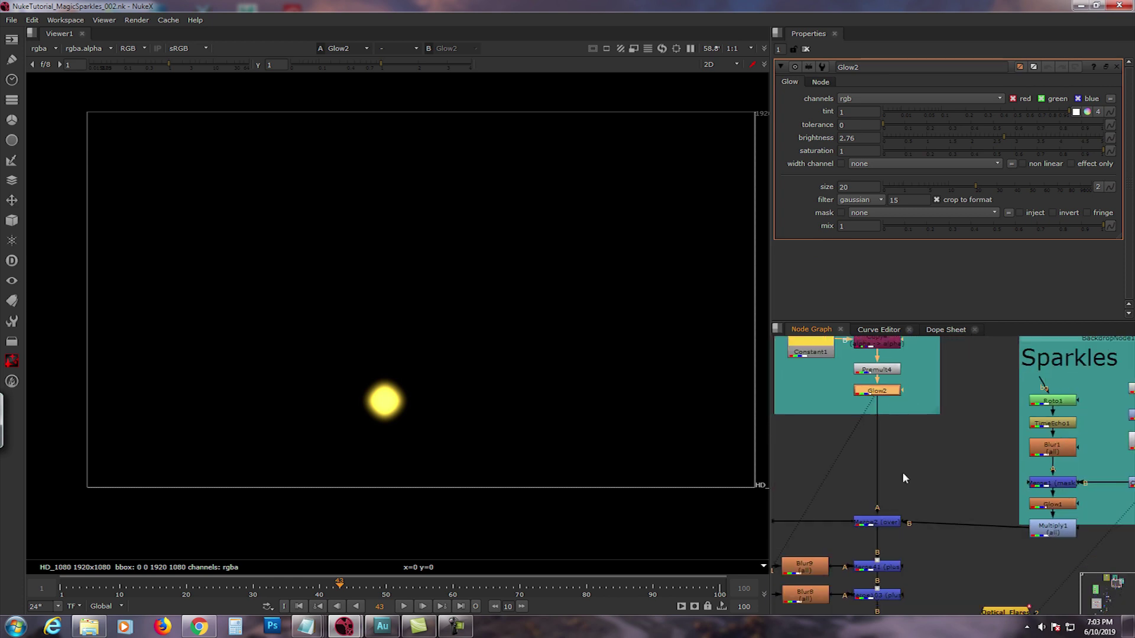
mouse_move(889, 520)
middle_mouse_down()
mouse_move(899, 486)
mouse_move(904, 506)
middle_mouse_up()
scroll(899, 486, "up", 1)
middle_click_drag(910, 462, 907, 498)
middle_click_drag(894, 403, 938, 509)
middle_click_drag(897, 441, 904, 475)
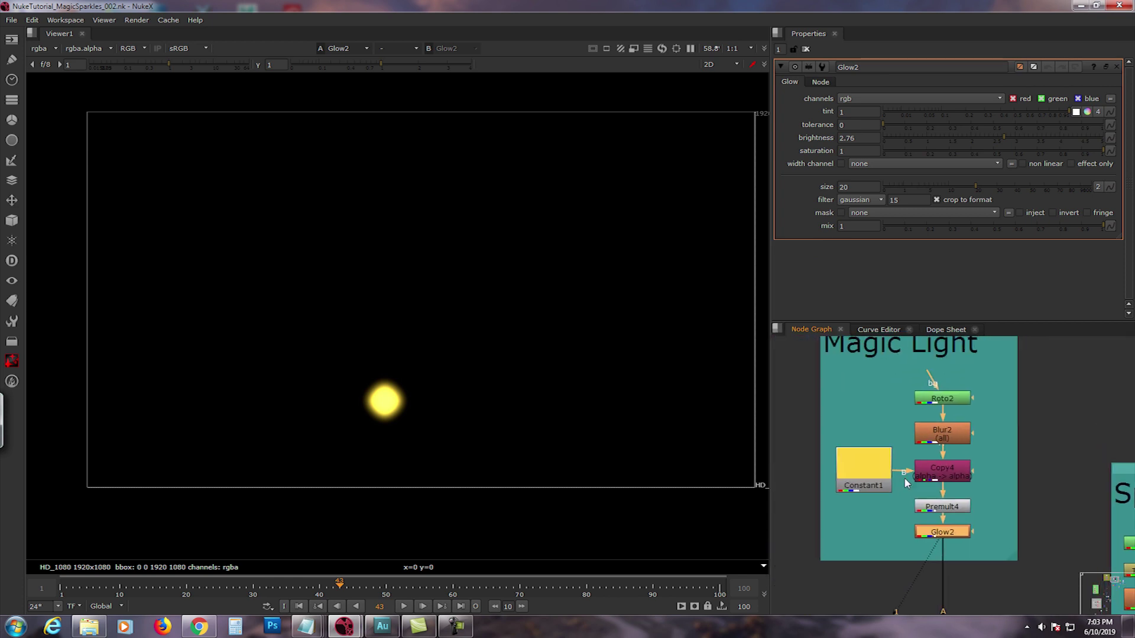
scroll(907, 470, "down", 1)
middle_click_drag(952, 567, 913, 444)
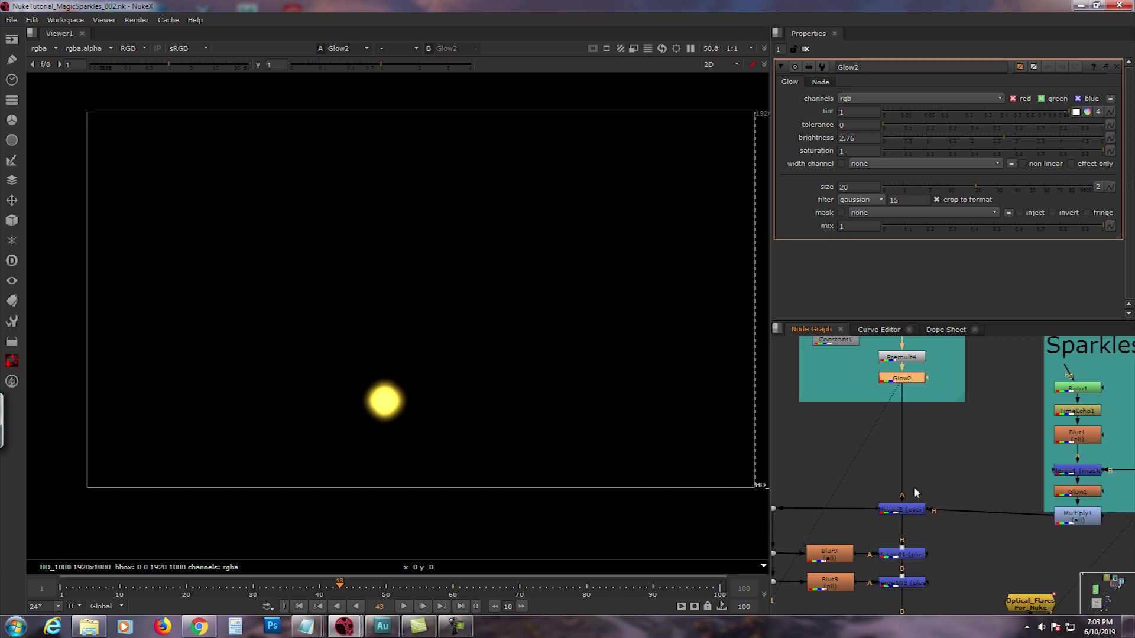
Show the output of Merge2 in the viewer and highlight the Blur9 and Blur8 branch it feeds in the node graph
middle_click_drag(969, 491, 958, 449)
left_click(895, 501)
key("1")
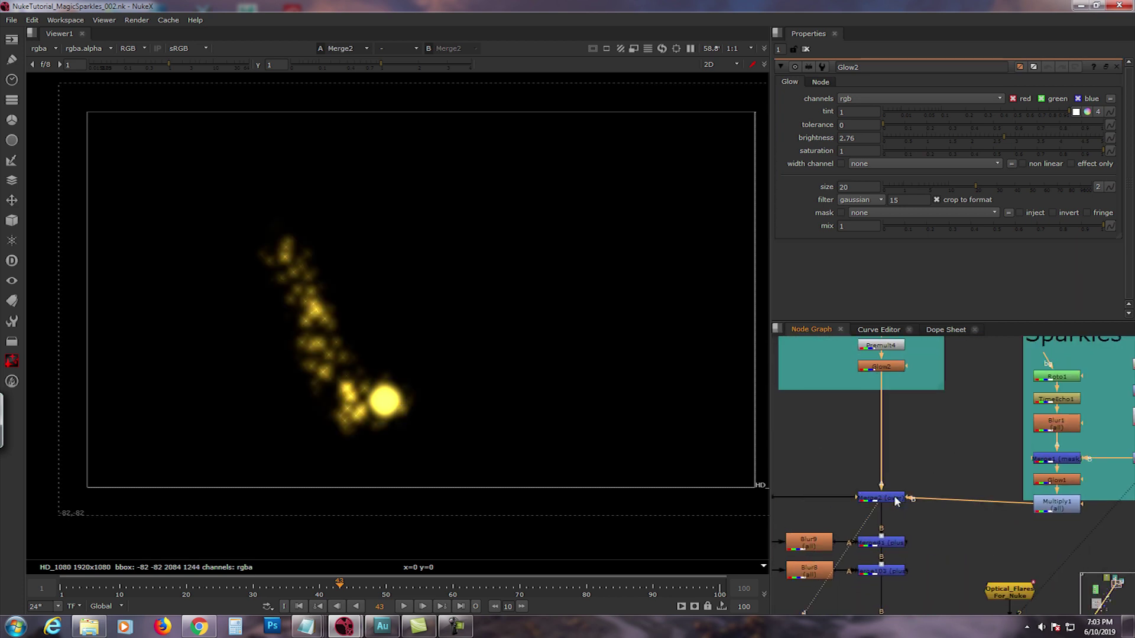
scroll(886, 485, "down", 2)
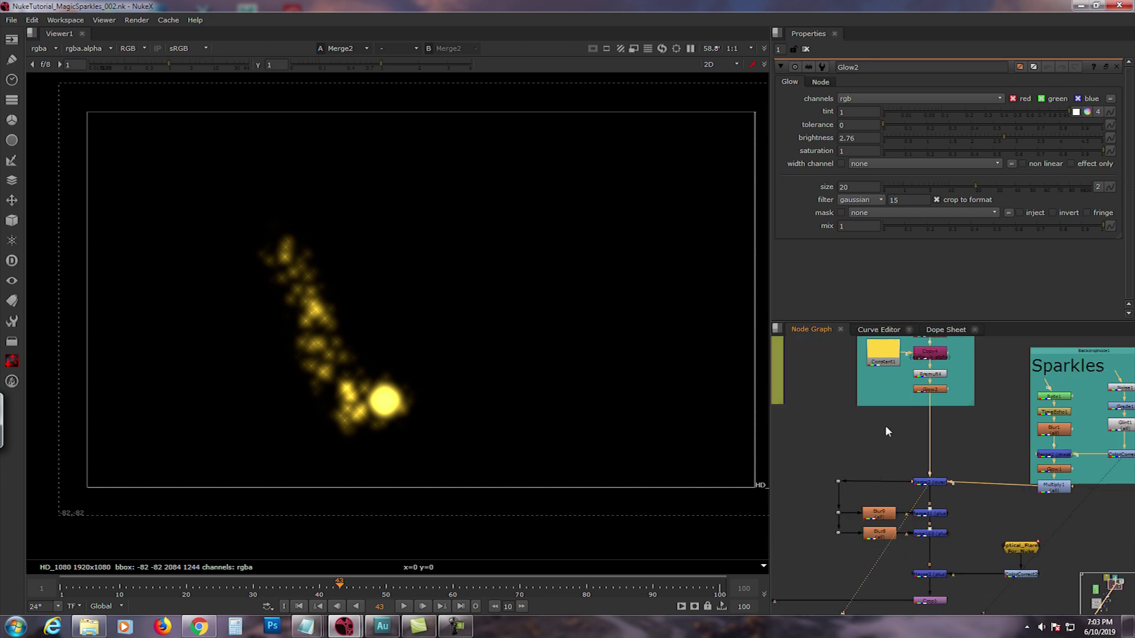
middle_click_drag(908, 509, 927, 439)
scroll(916, 472, "up", 2)
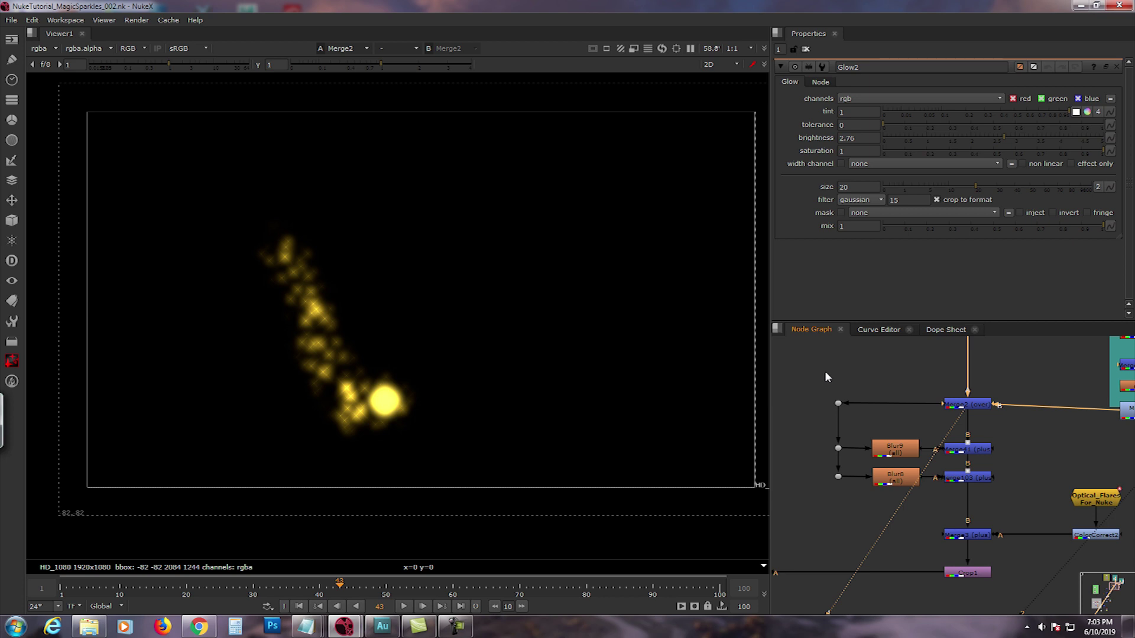
left_click_drag(814, 394, 932, 504)
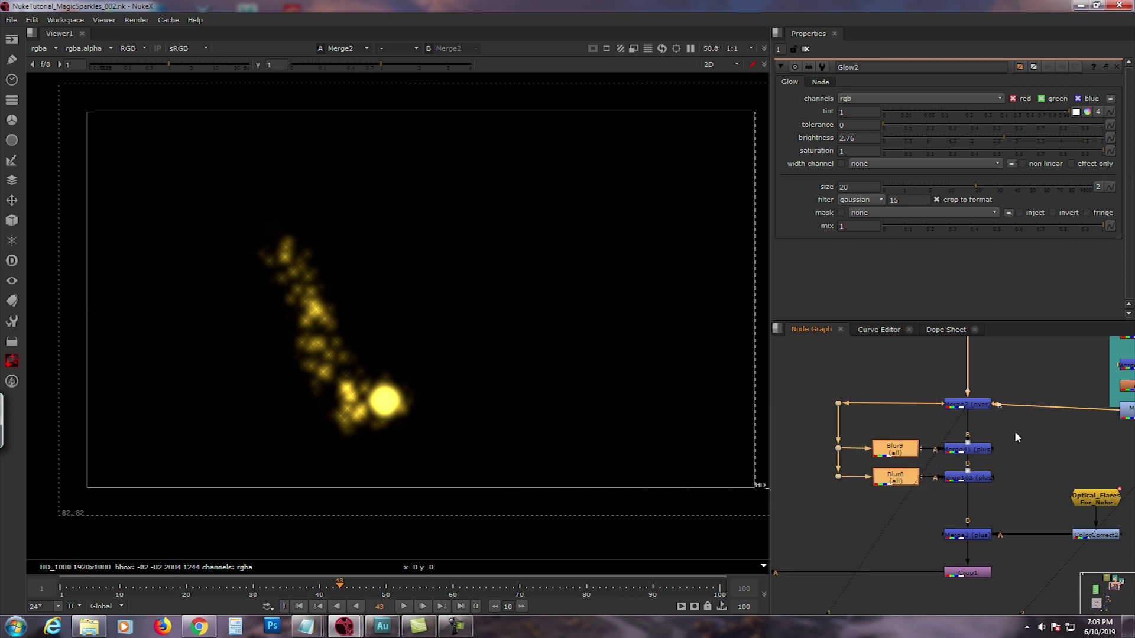
left_click(898, 430)
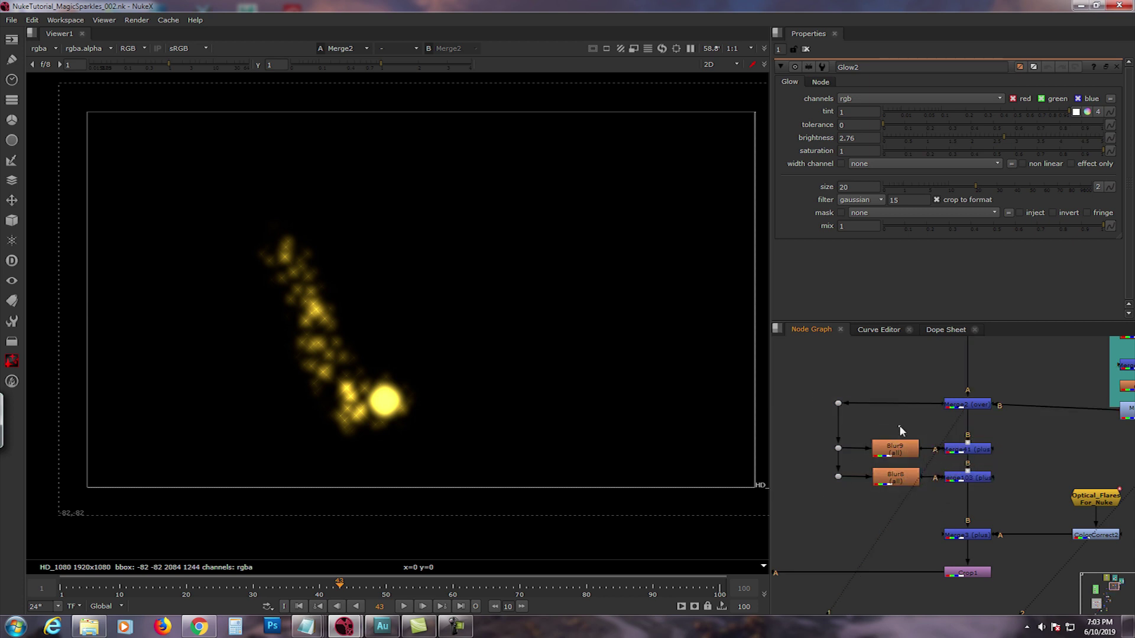
Open the properties of Blur9 and Merge41 in turn to examine the blur size, merge operation and mix
scroll(898, 431, "up", 2)
middle_click_drag(1022, 475, 1026, 451)
double_click(910, 430)
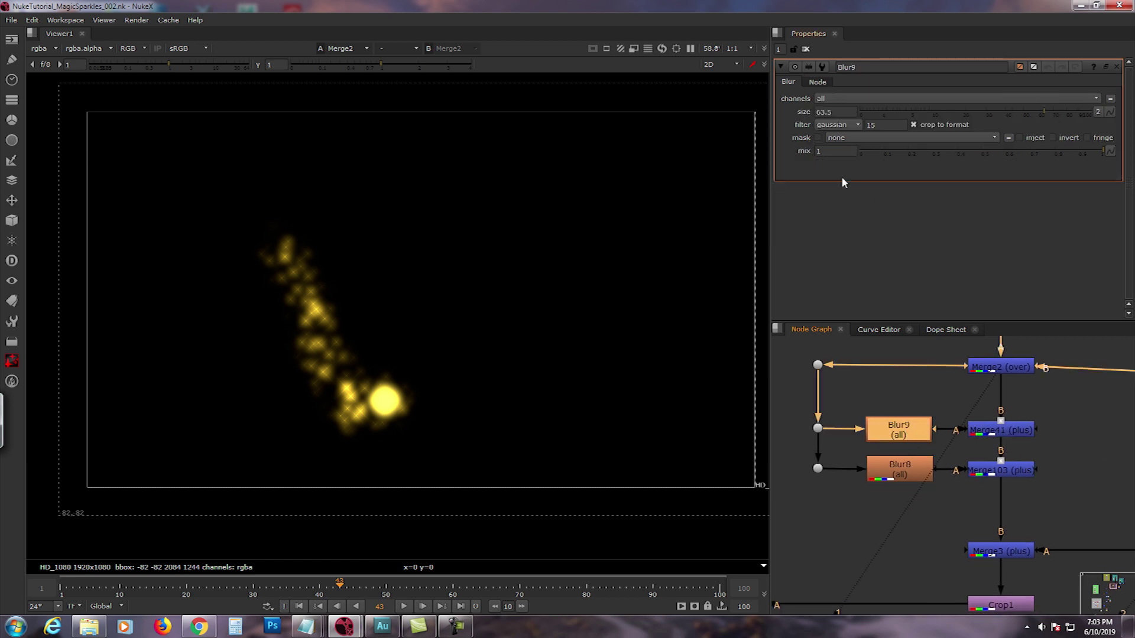
double_click(999, 432)
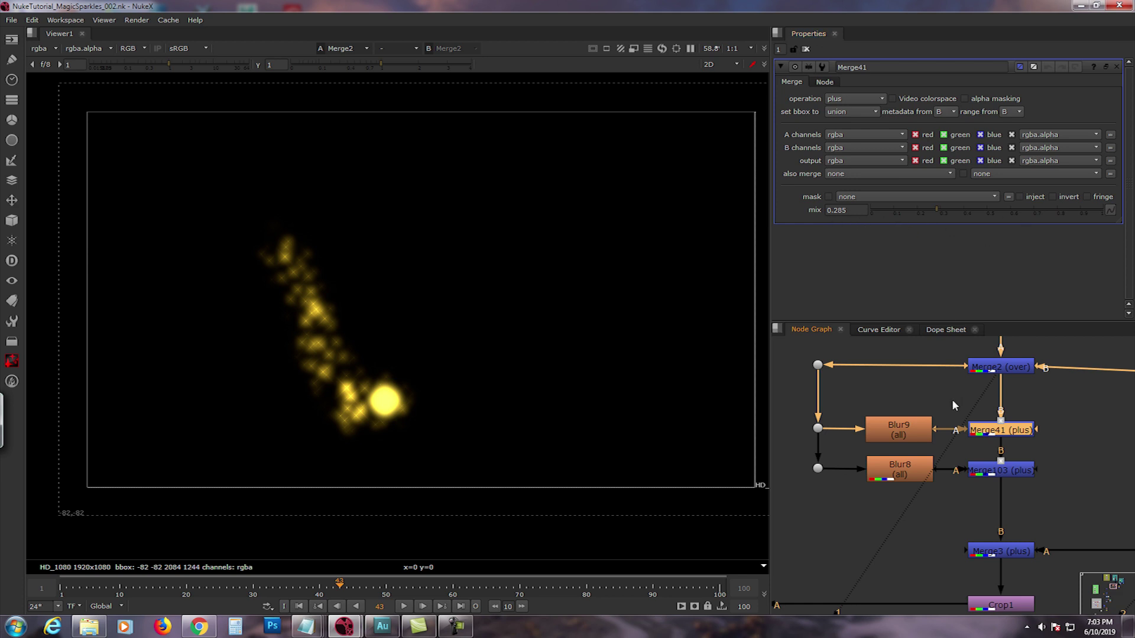
Compare the outputs of Merge41 and Merge103 in the viewer, keeping both on separate viewer inputs
left_click(1002, 387)
left_click(1000, 432)
key("1")
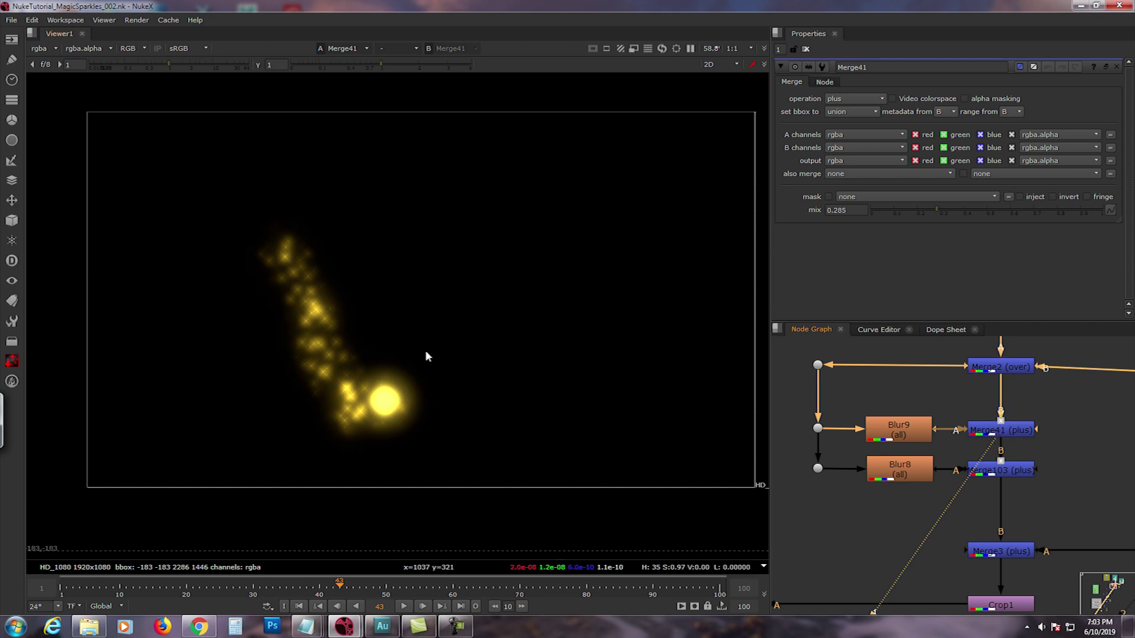
left_click(996, 470)
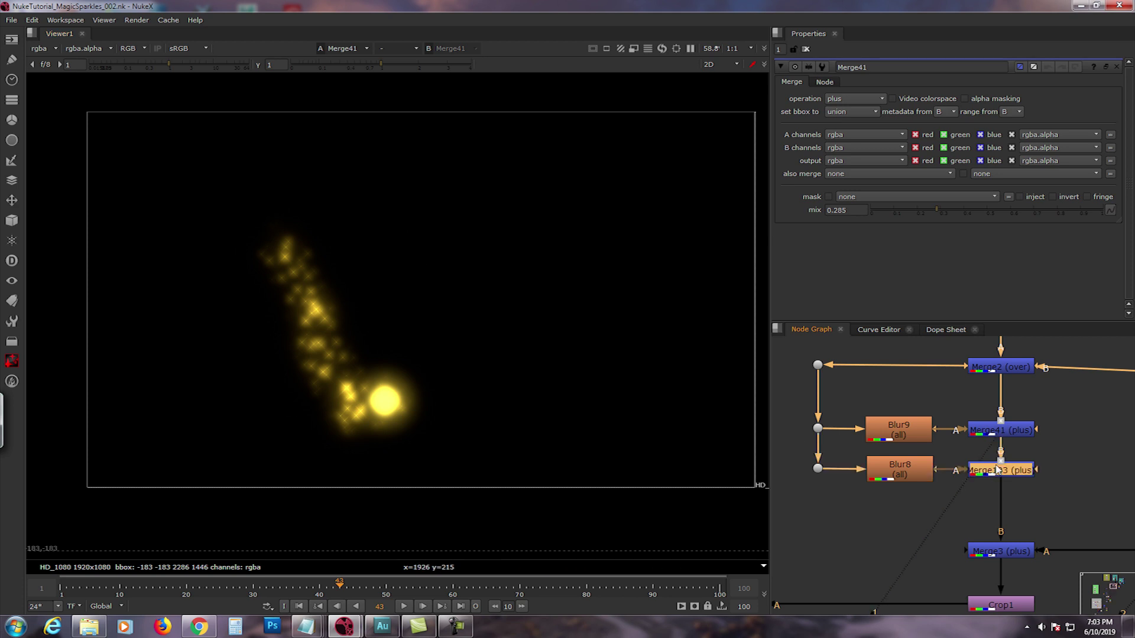
key("1")
left_click(1002, 435)
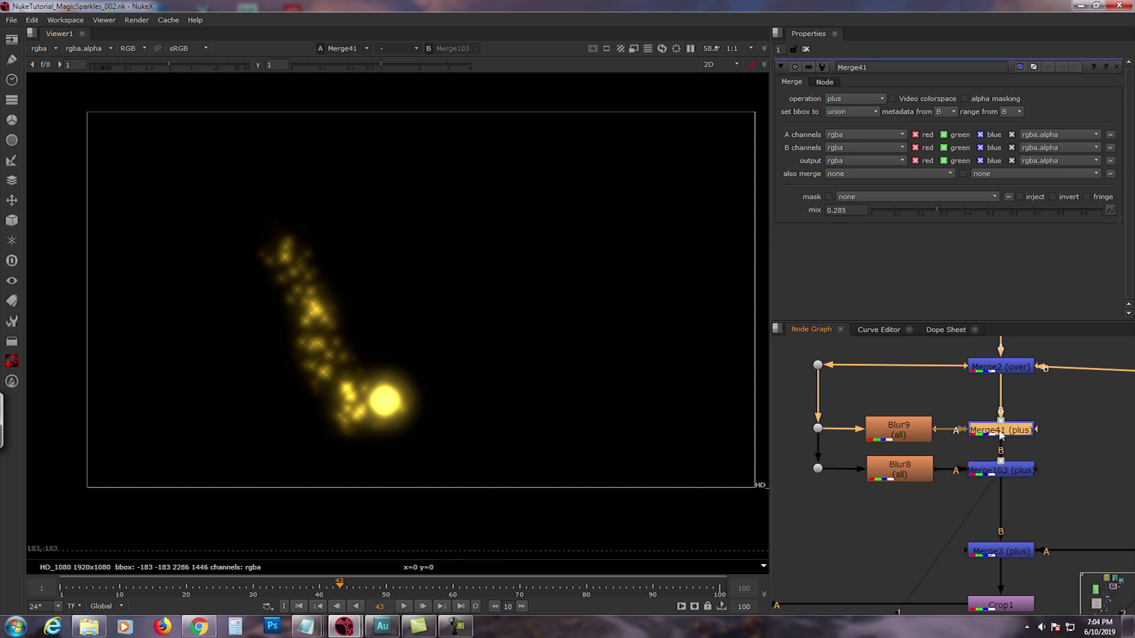
key("2")
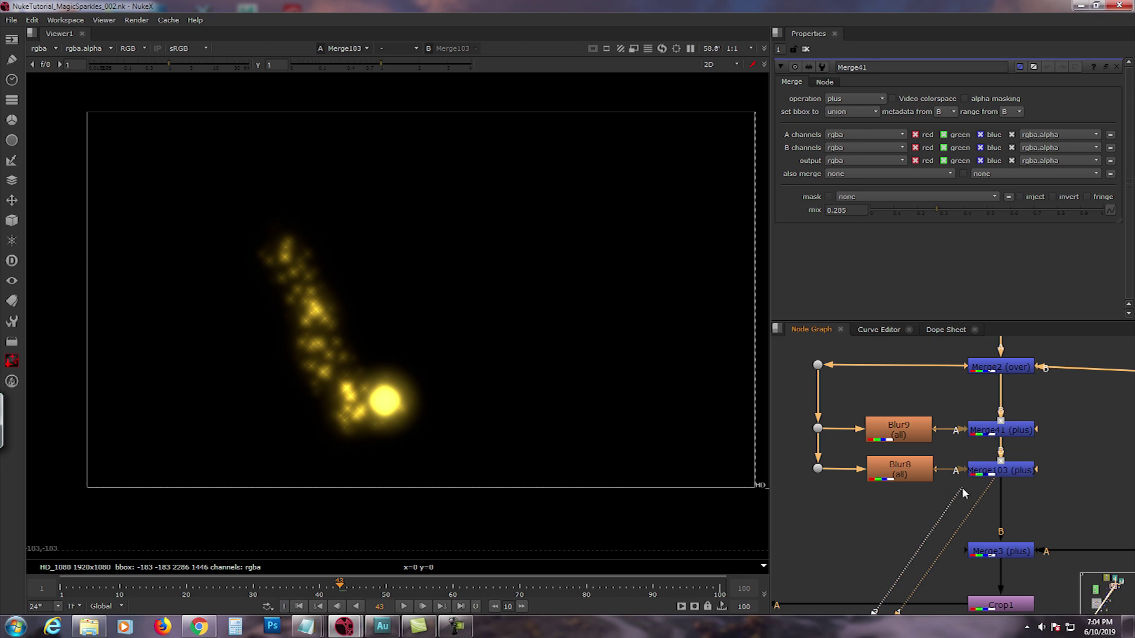
Show the output of Merge3, where the optical flare joins the sparkles trail, in the viewer
middle_click_drag(962, 486, 908, 450)
scroll(908, 449, "down", 2)
scroll(933, 480, "up", 2)
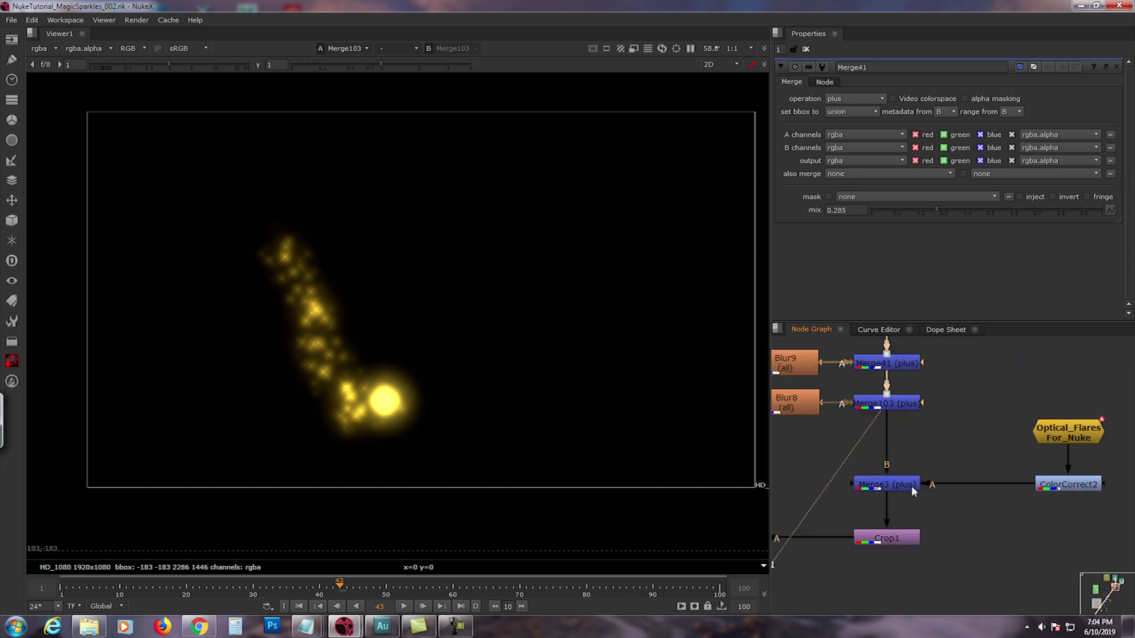
left_click(910, 484)
key("1")
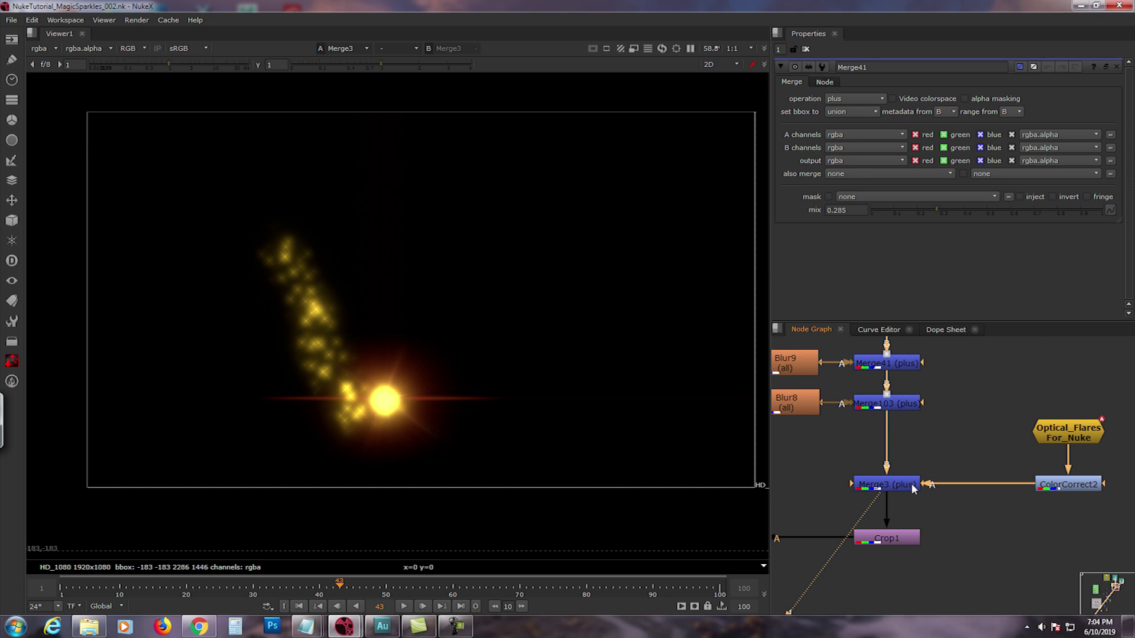
Open the properties of the Optical_Flares_For_Nuke node above ColorCorrect2 to examine its flare set and color correction
middle_click_drag(999, 440, 849, 435)
scroll(965, 436, "up", 1)
double_click(930, 426)
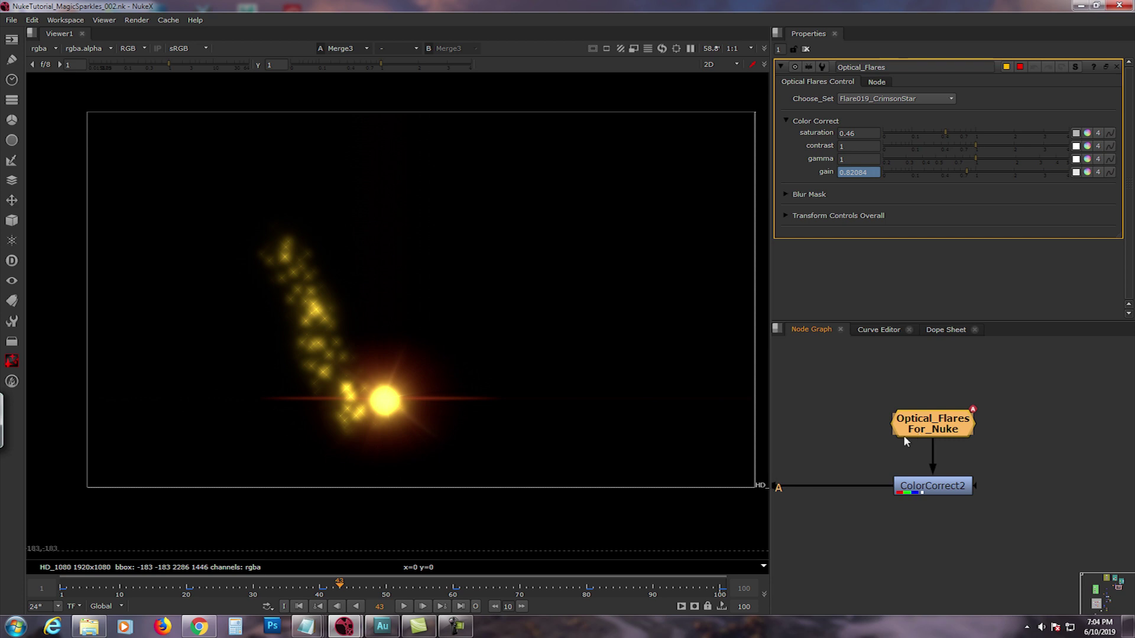
middle_click_drag(948, 426, 905, 426)
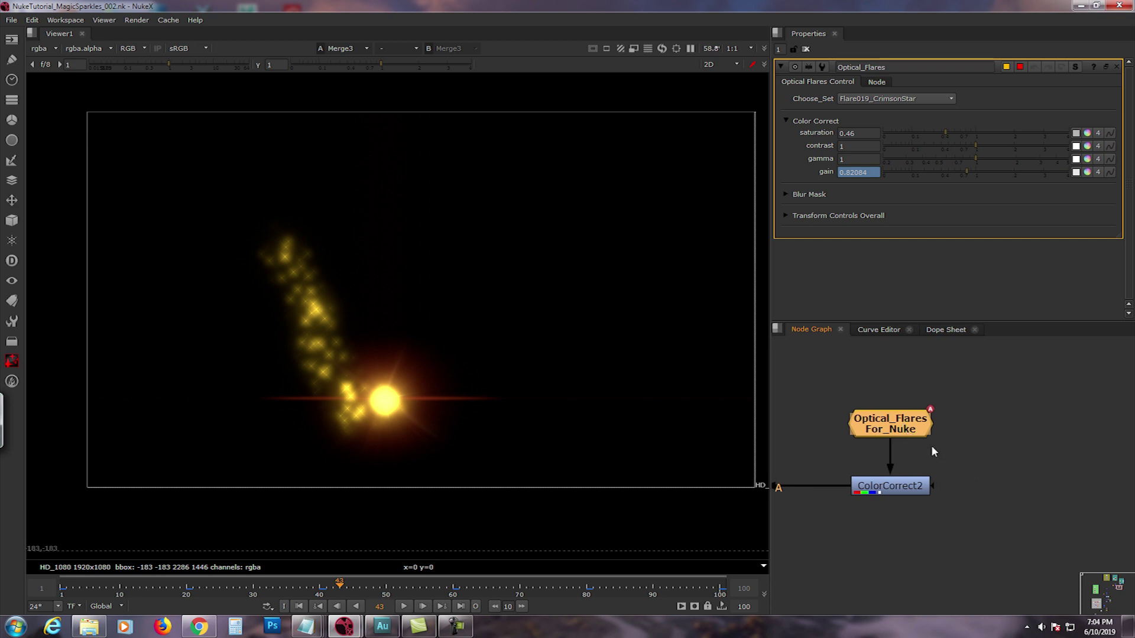
middle_click_drag(938, 450, 960, 439)
left_click(966, 434)
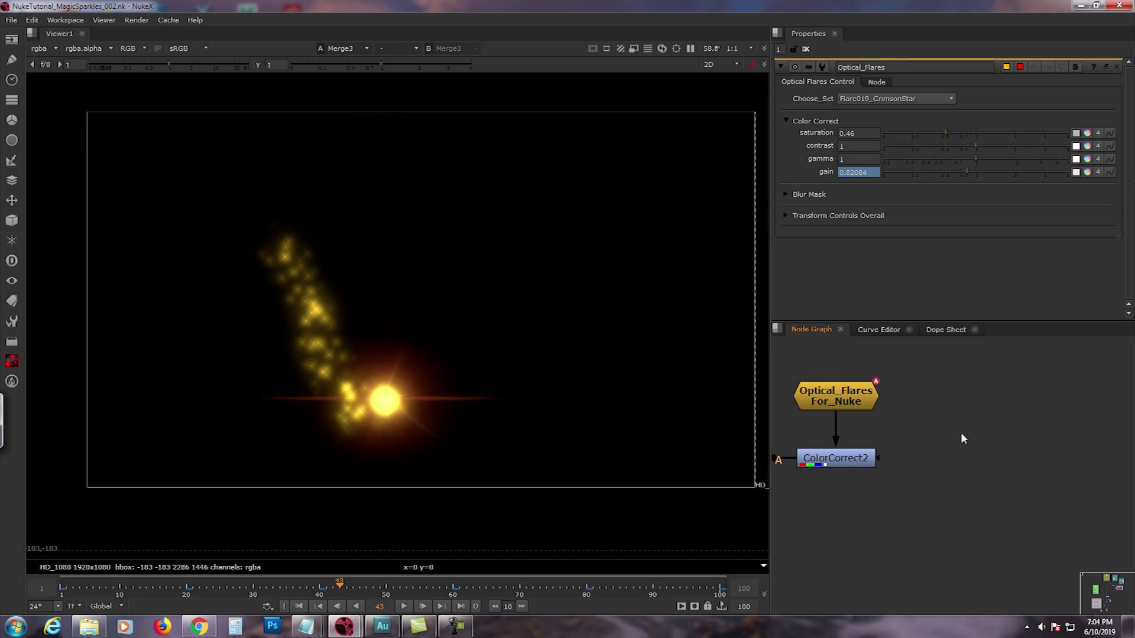
key("Tab")
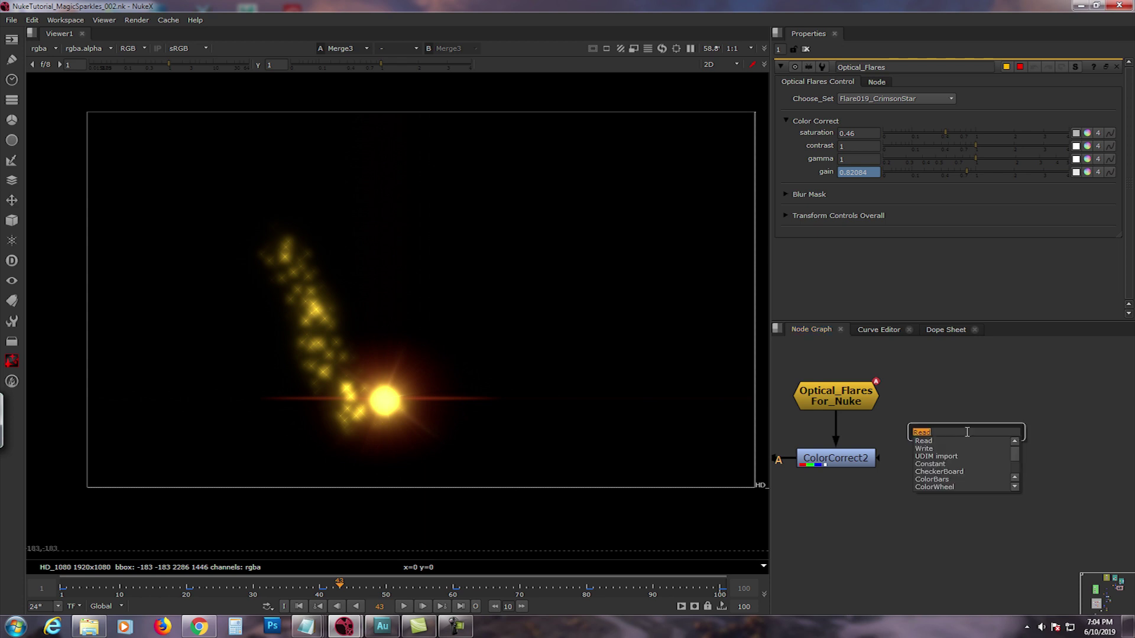
type("op")
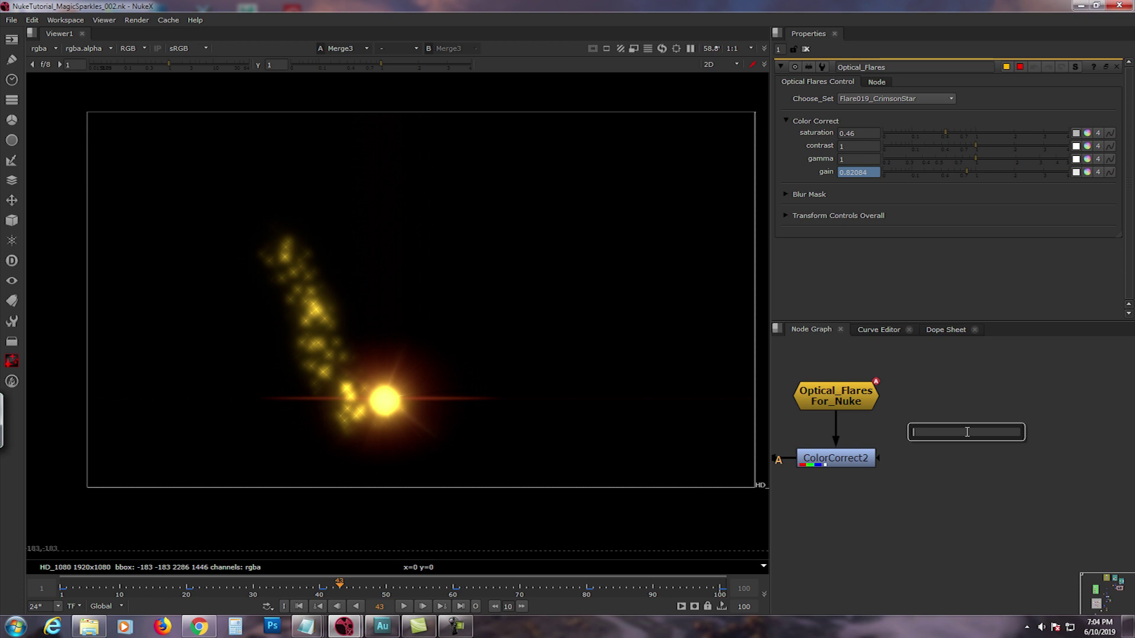
key("Escape")
left_click(12, 322)
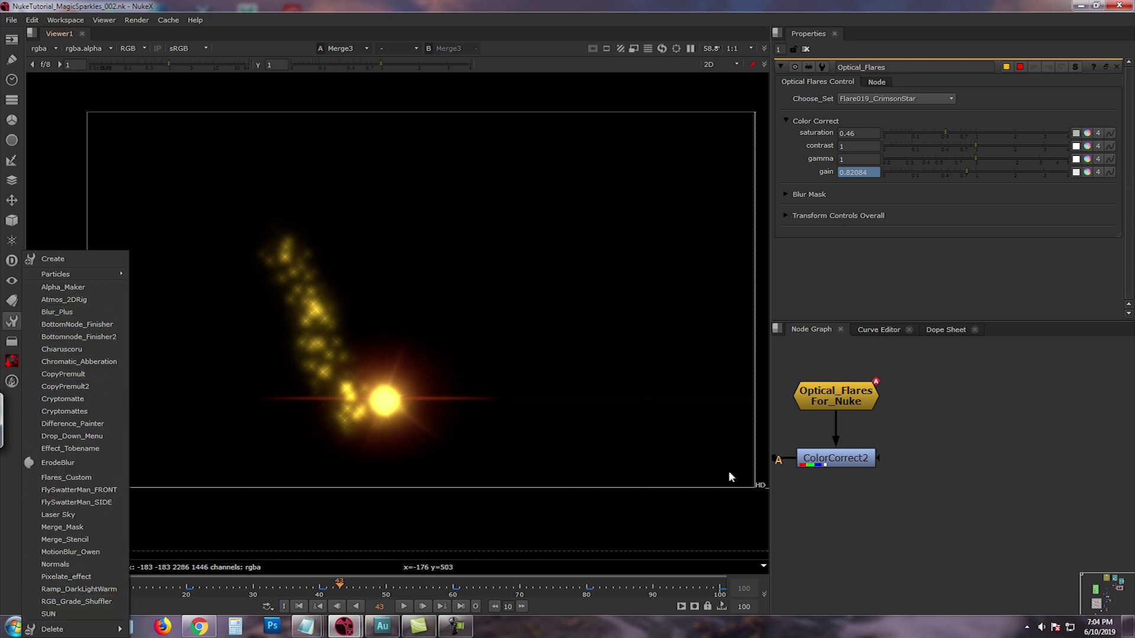
left_click(910, 522)
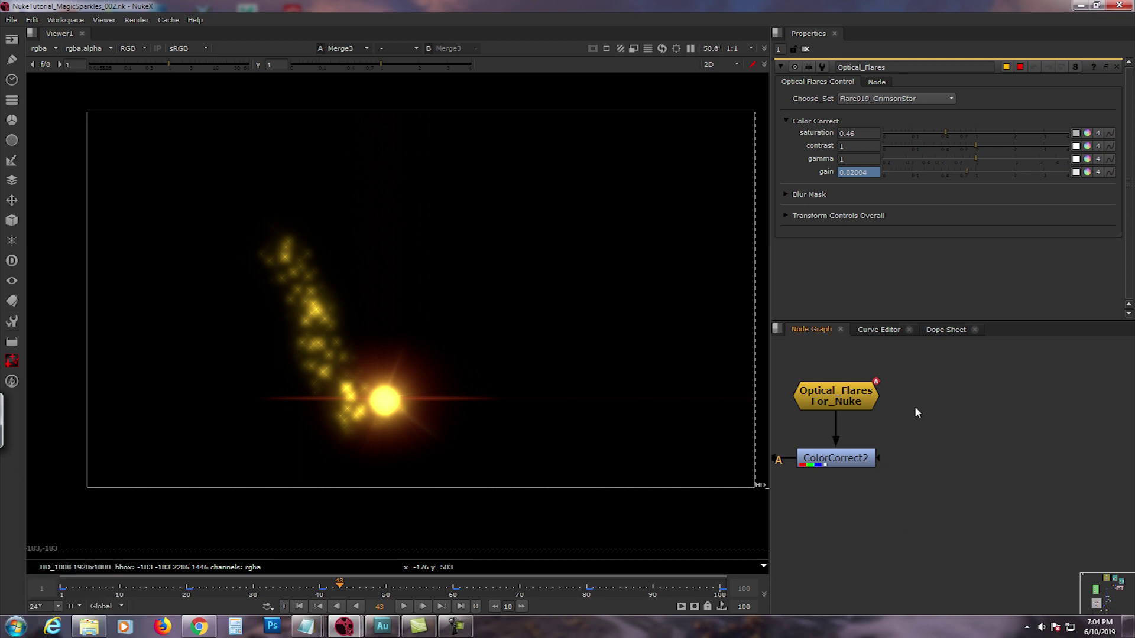
Duplicate the Optical_Flares_For_Nuke node, place the copy beside the original and open the copy's properties
left_click(862, 399)
middle_click_drag(883, 426, 937, 426)
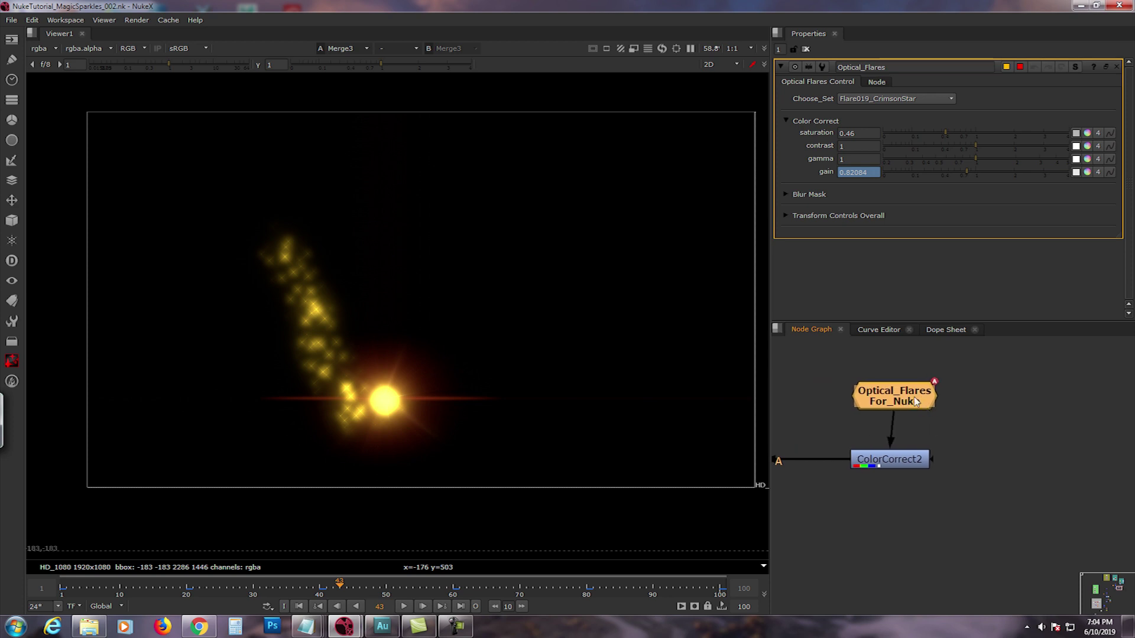
key("ctrl+c")
left_click(986, 434)
key("ctrl+v")
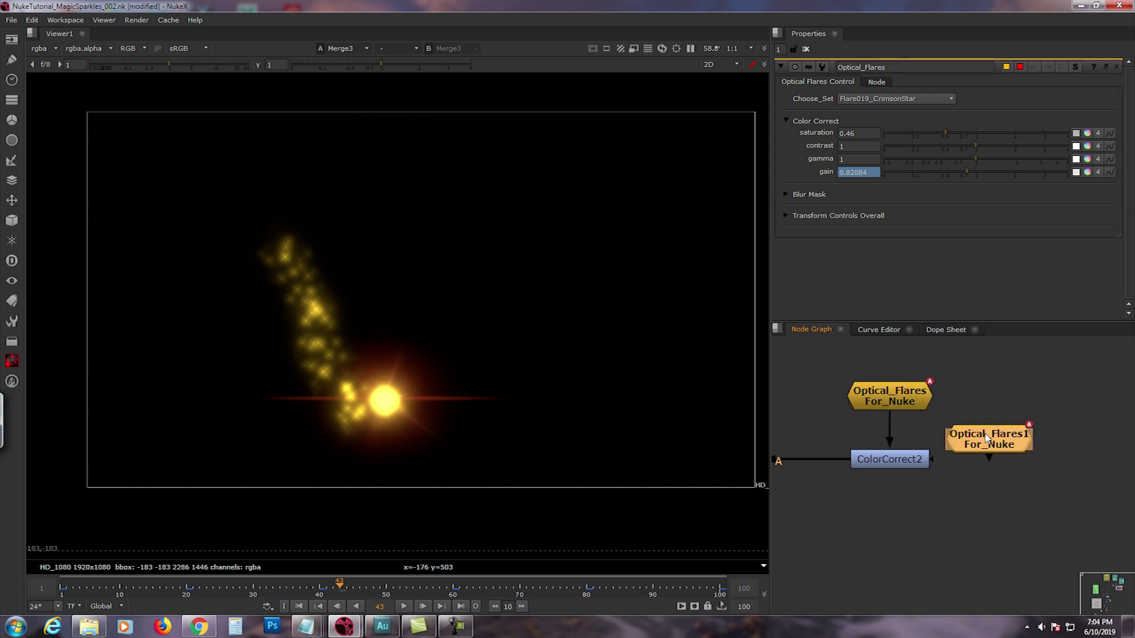
left_click_drag(985, 433, 1013, 428)
double_click(1013, 428)
Create a root-level toolset from the duplicated optical flares node, naming it with the author's name and the effect
left_click(11, 321)
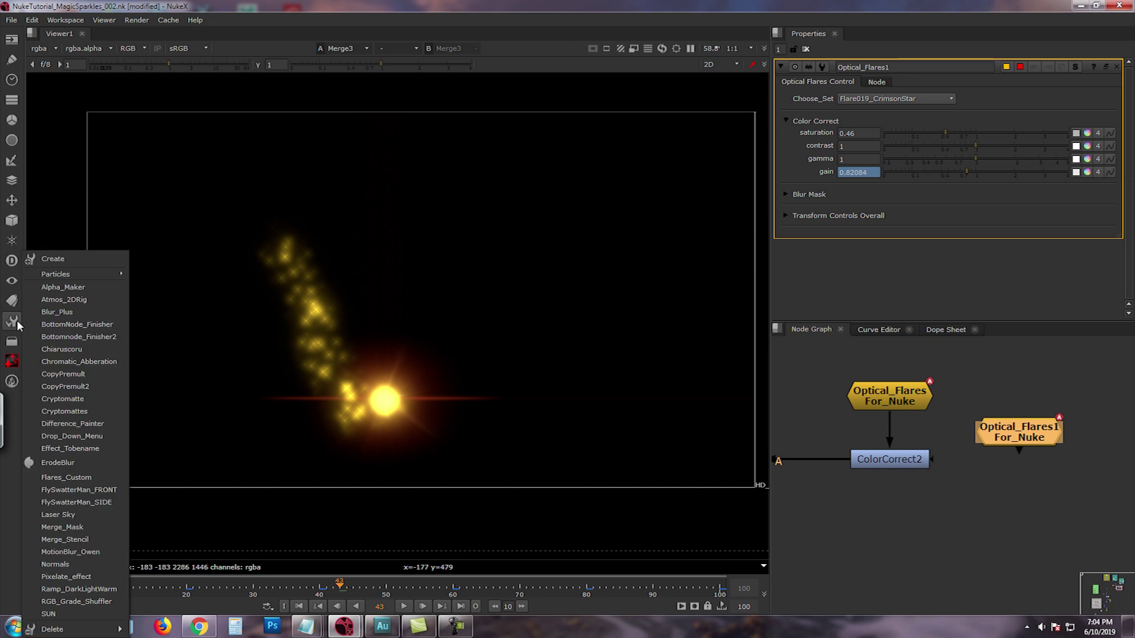
left_click(50, 260)
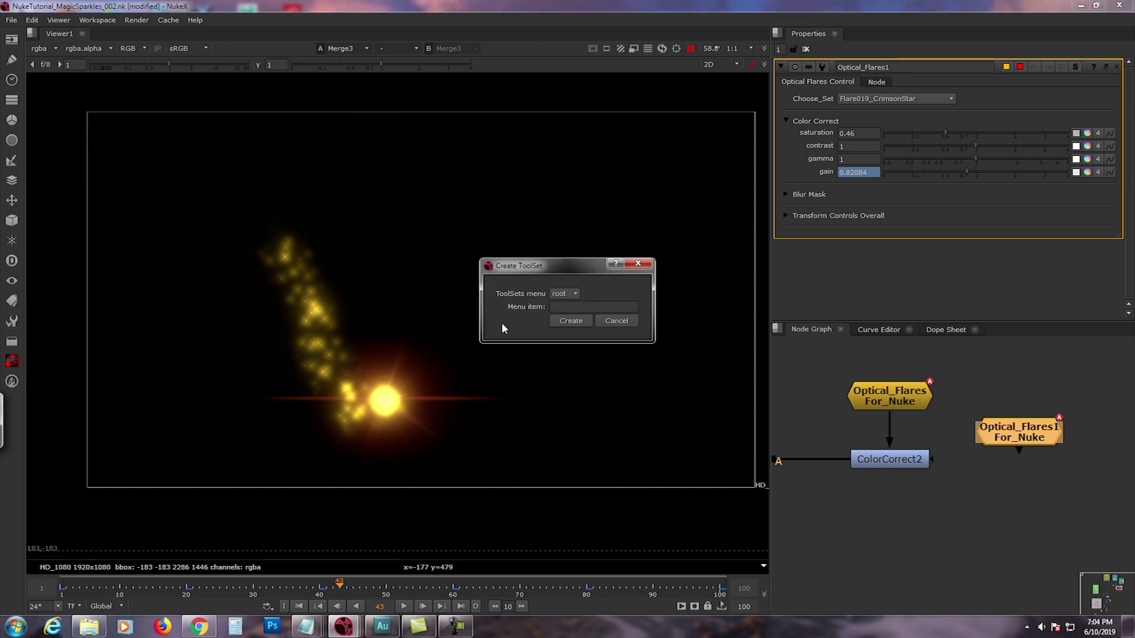
left_click(596, 306)
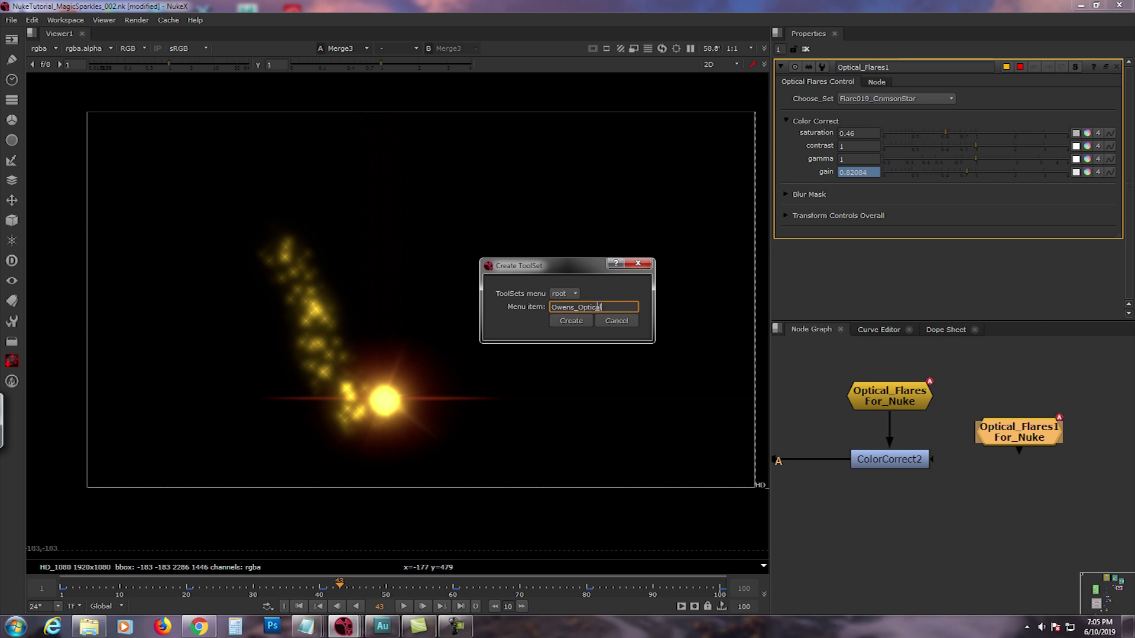
left_click(572, 322)
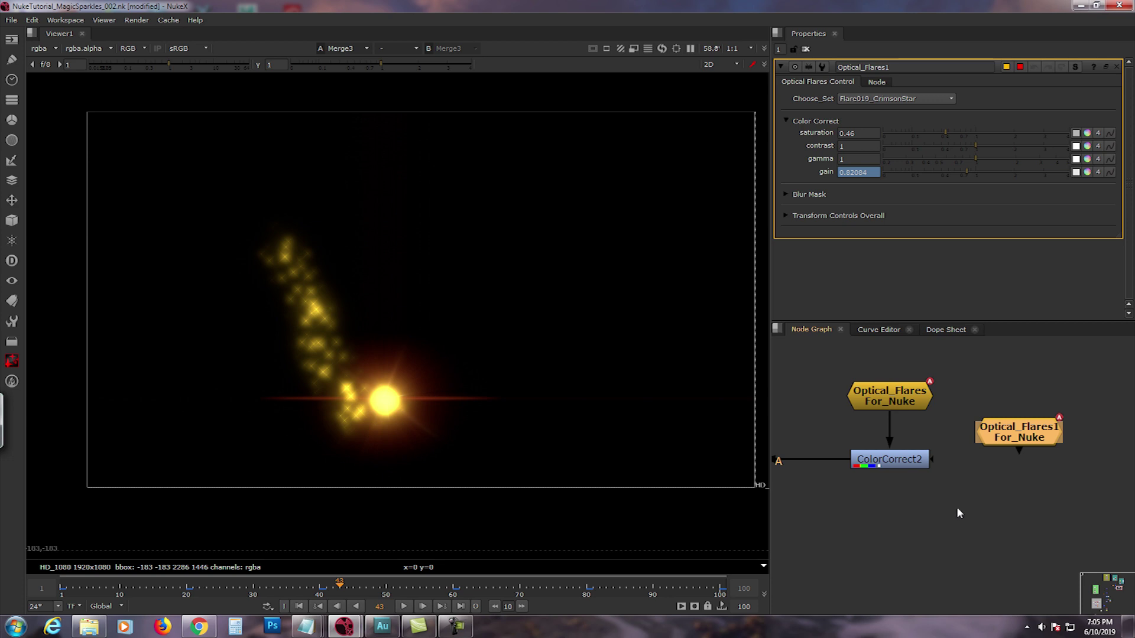
Reposition the duplicated optical flares node slightly and show its output in the viewer
left_click(979, 499)
middle_click_drag(979, 499, 942, 486)
left_click_drag(973, 424, 977, 408)
key("1")
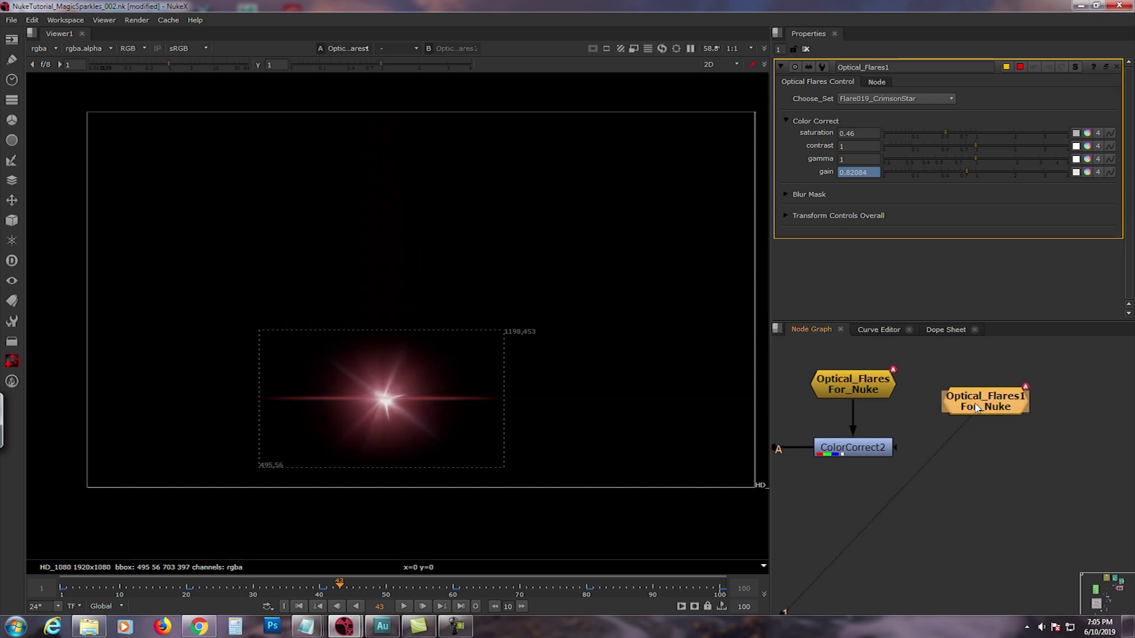
left_click_drag(985, 405, 980, 401)
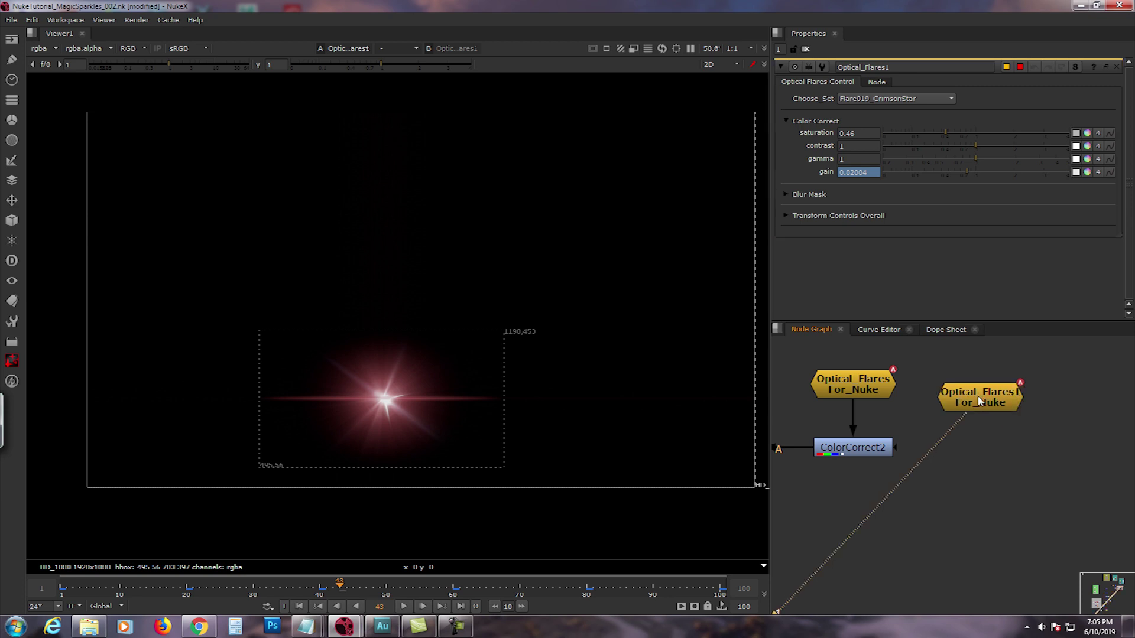
Switch the duplicate's flare set through None, Flare001_CoolBlueSimple, Flare002_HolyMolyFlare, Flare003_FunUnderTheSun and Flare004_PurpleBlueDots to preview each one
left_click(918, 98)
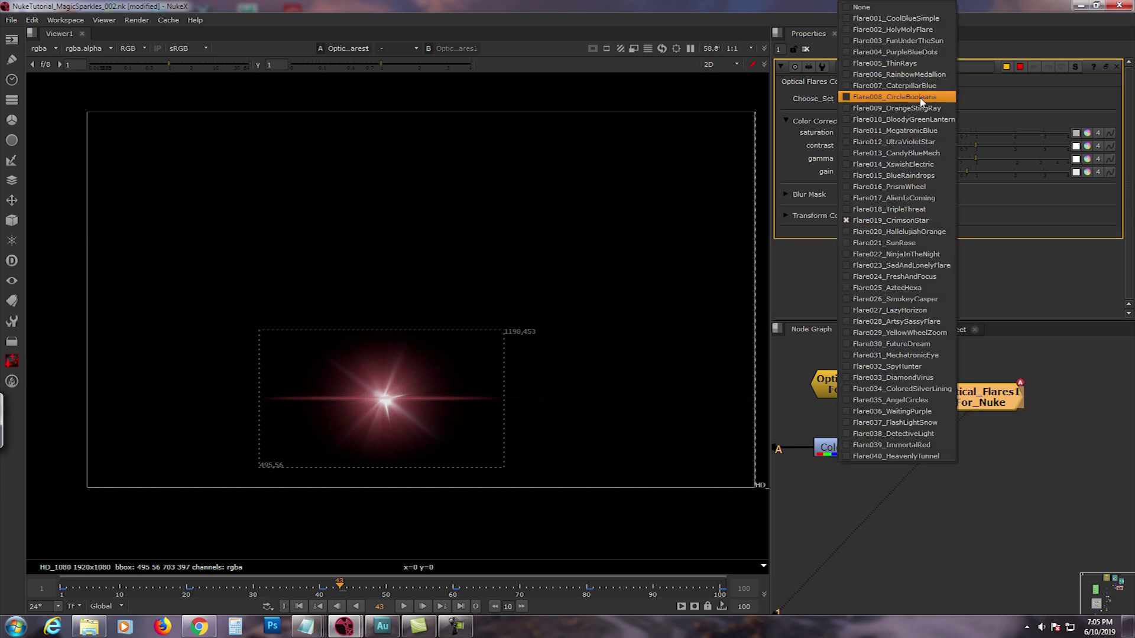
left_click(851, 8)
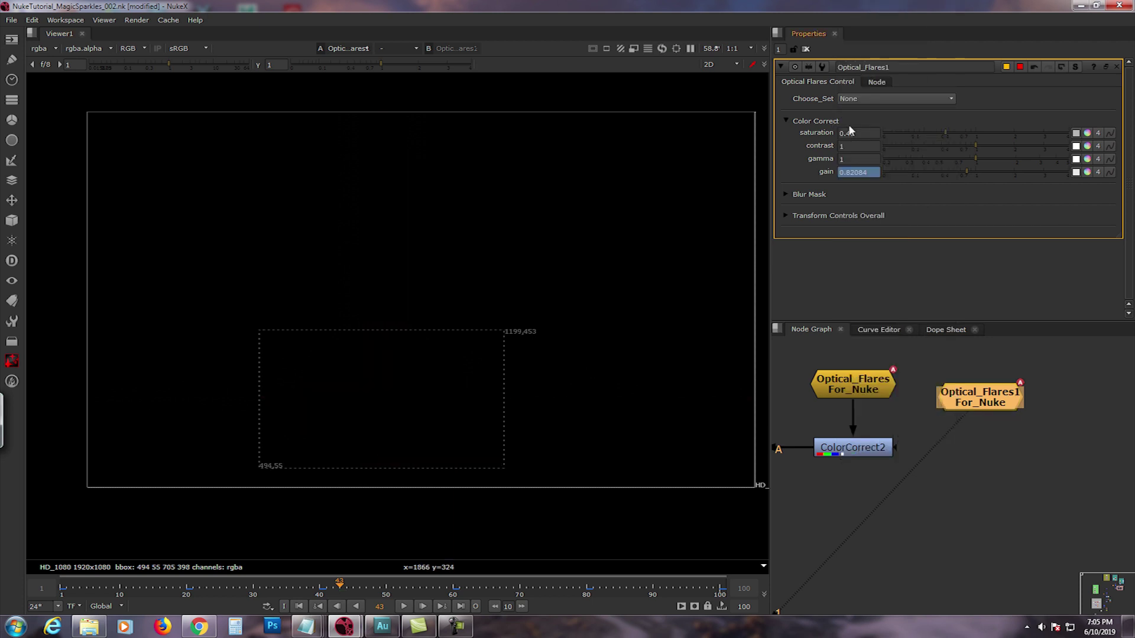
left_click(862, 101)
left_click(867, 112)
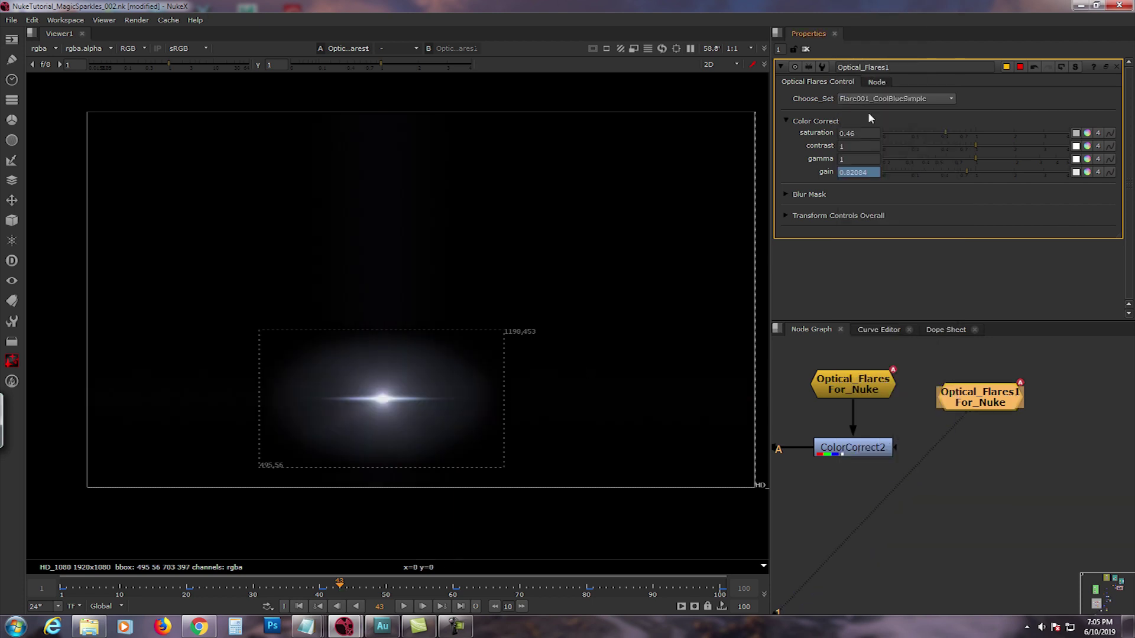
left_click(869, 99)
left_click(876, 111)
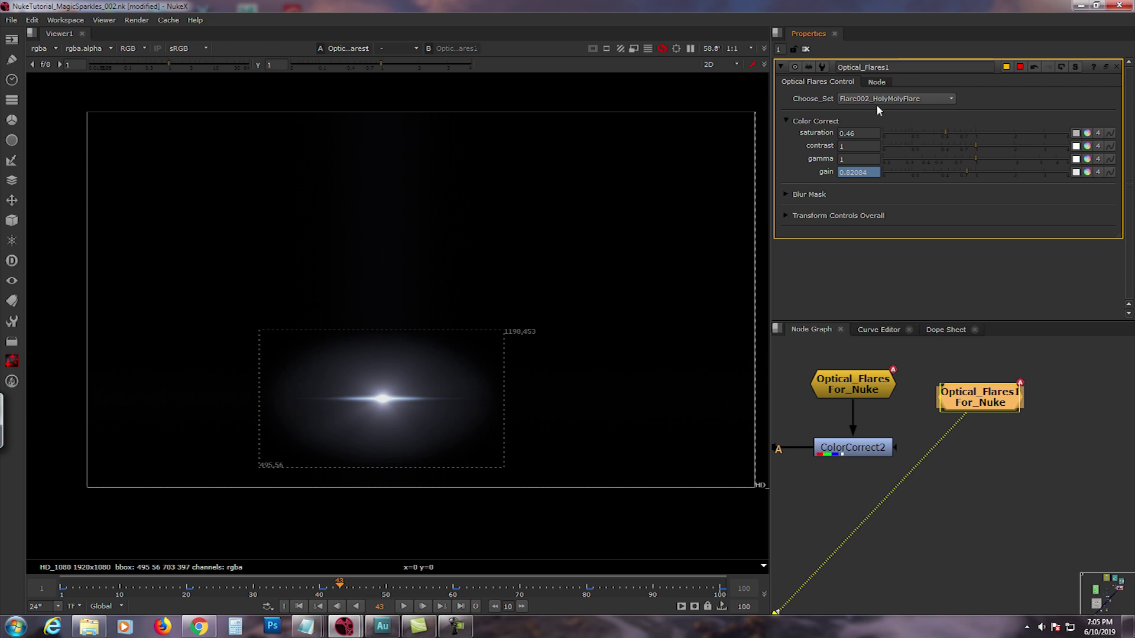
left_click(880, 99)
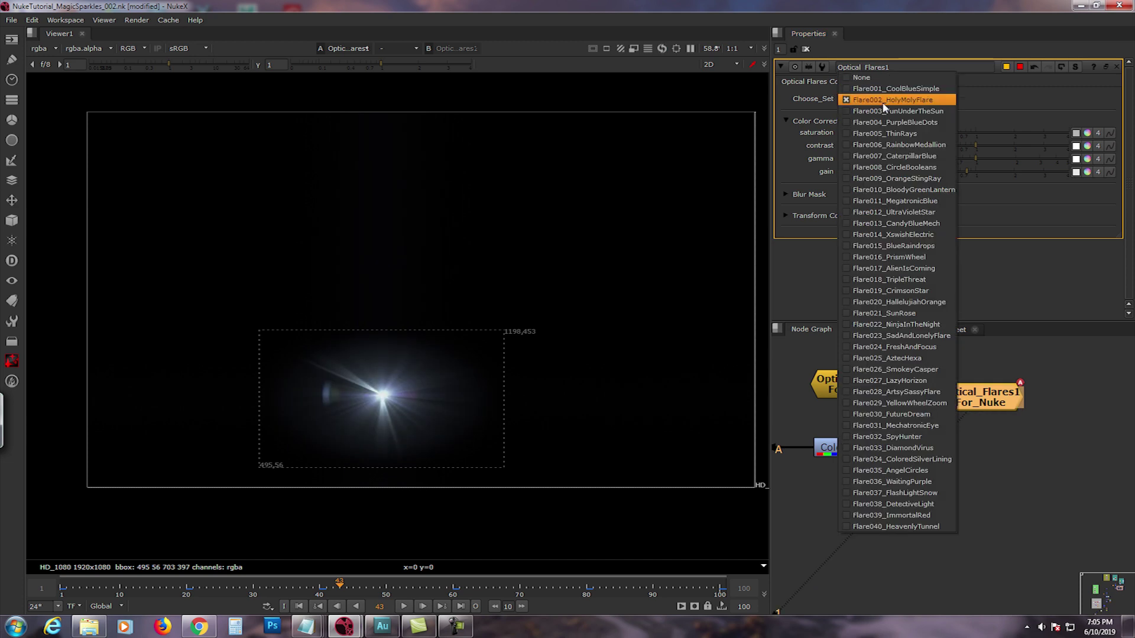
left_click(889, 112)
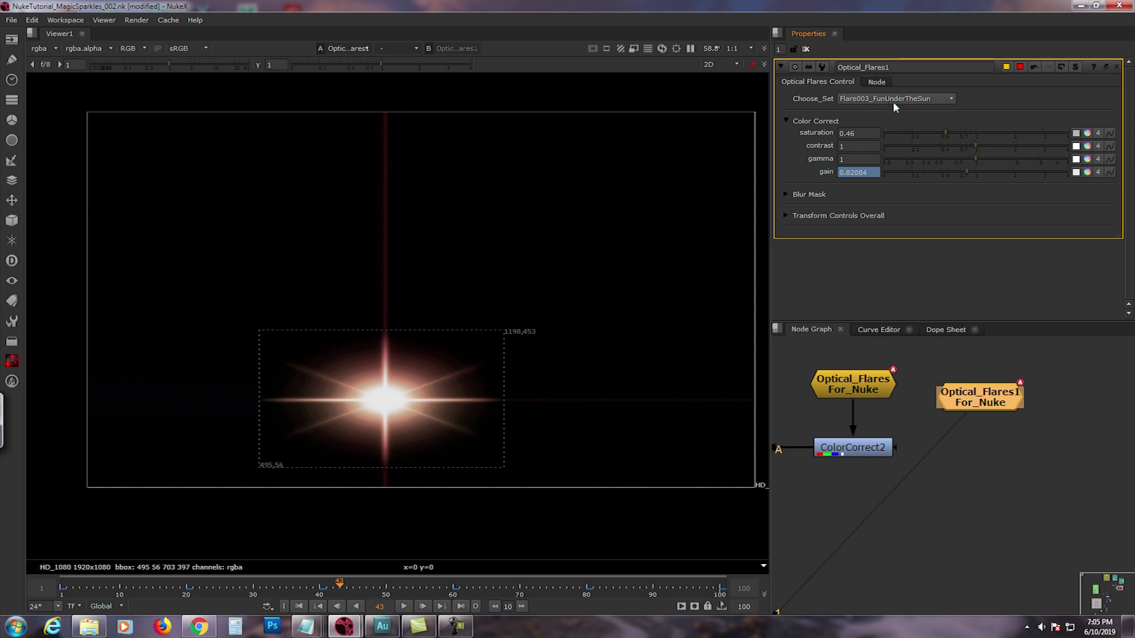
left_click(892, 100)
left_click(894, 110)
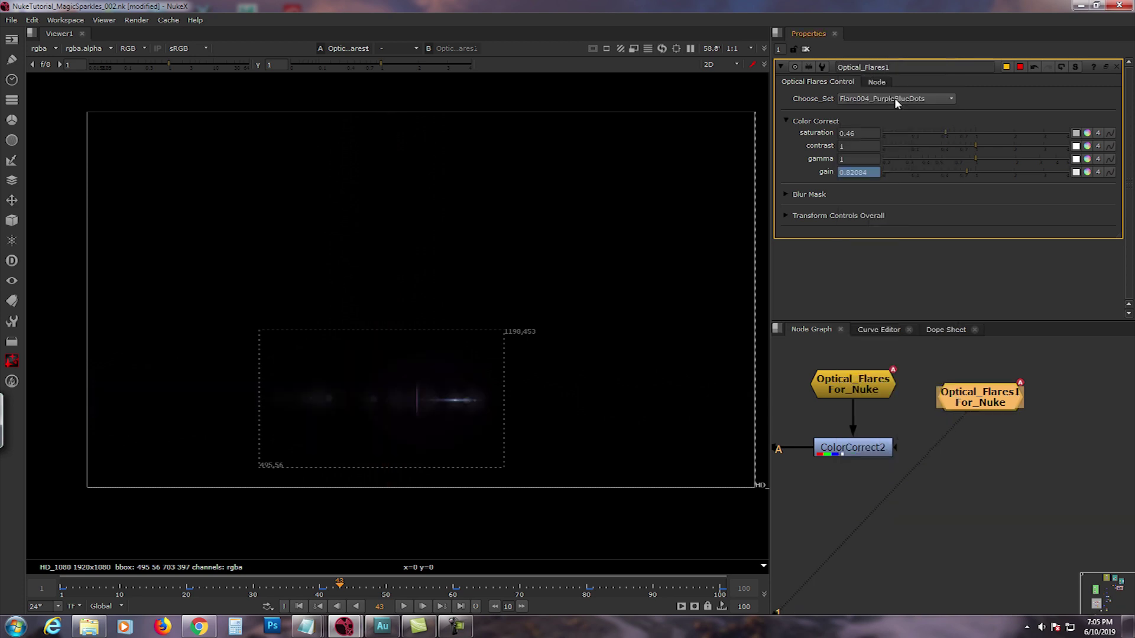
Preview the Flare032_SpyHunter set on the duplicated optical flares node and switch the set to None
left_click(895, 98)
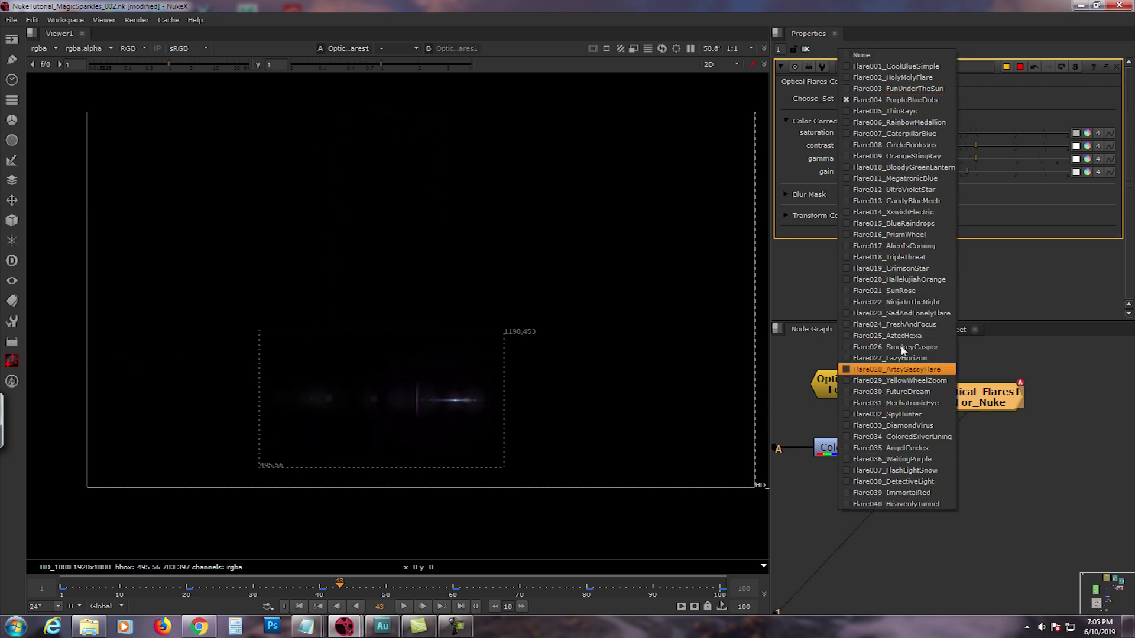
left_click(906, 416)
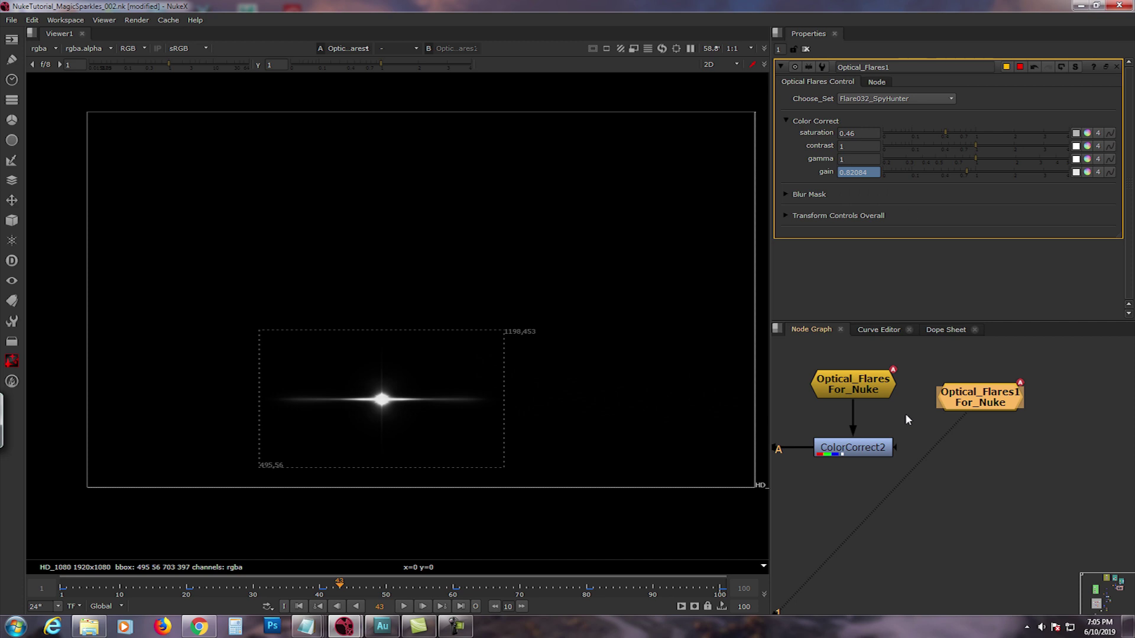
left_click(887, 100)
left_click(861, 8)
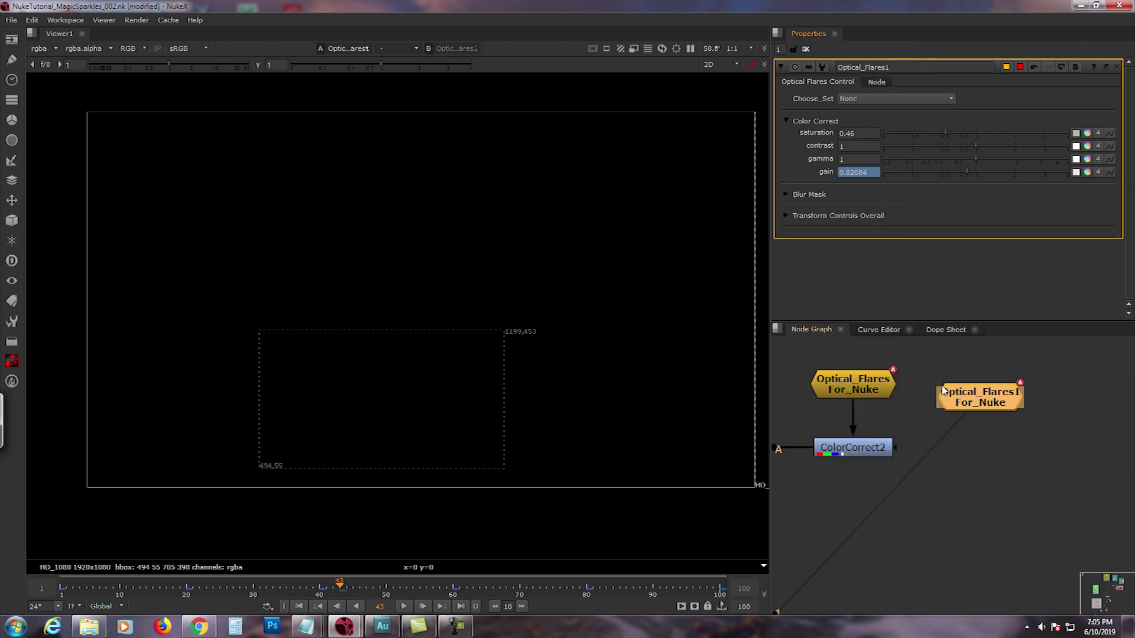
Disconnect the viewer from the duplicated flares node and view Merge103 and Merge3 in turn to compare the trail without and with the flare
left_click_drag(960, 425, 979, 489)
middle_click_drag(979, 488, 1095, 455)
scroll(1095, 455, "down", 2)
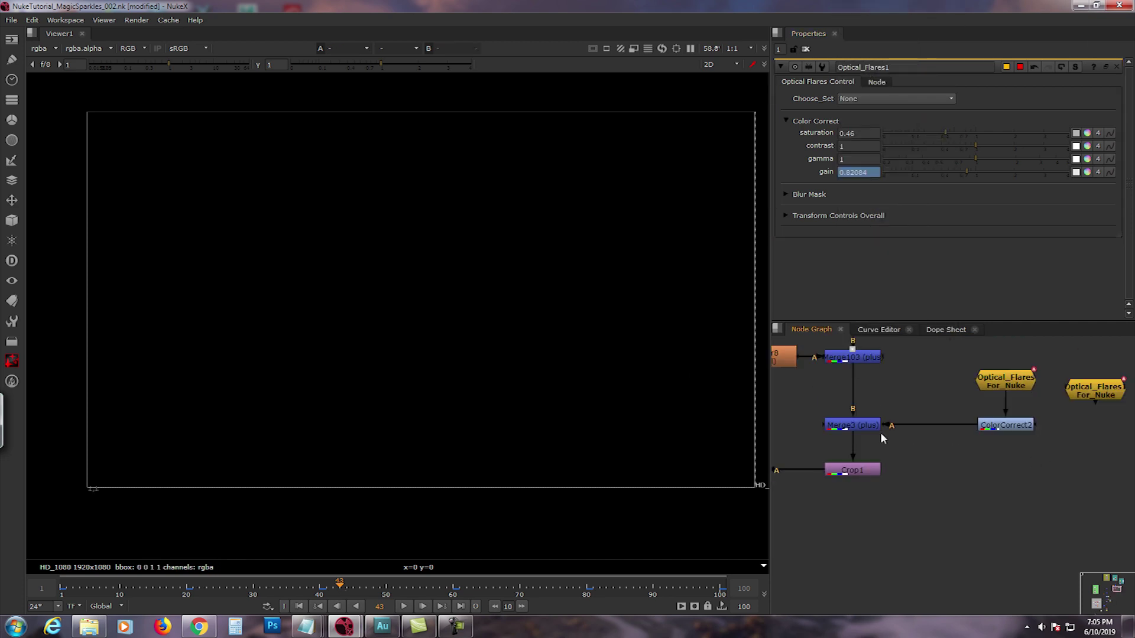
key("1")
middle_click_drag(870, 426, 949, 517)
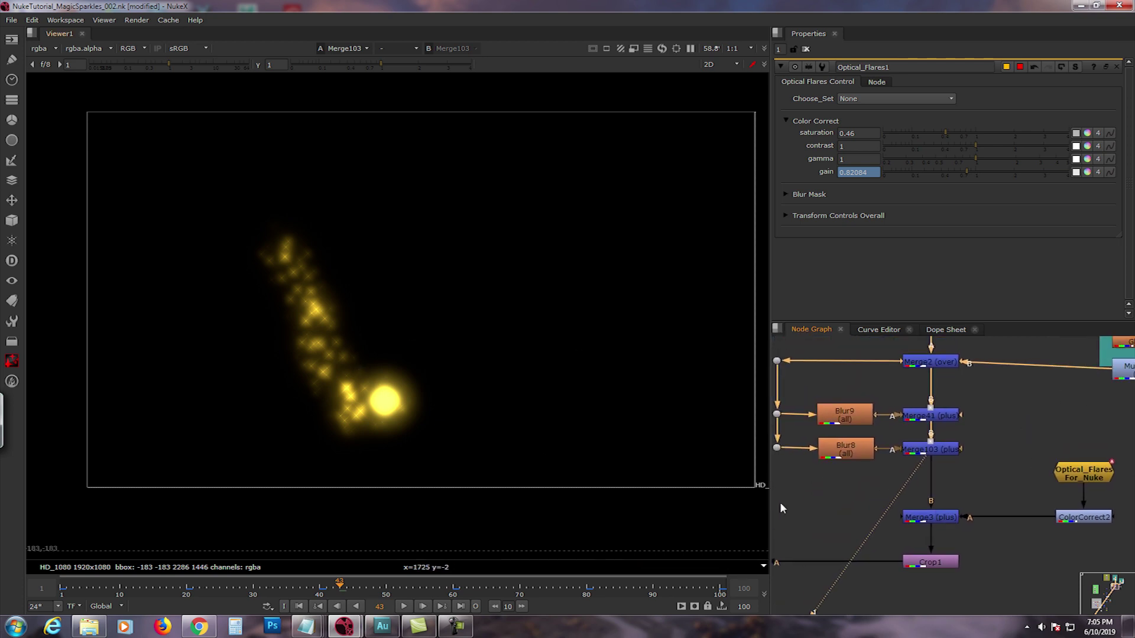
scroll(886, 532, "down", 5)
scroll(907, 477, "up", 5)
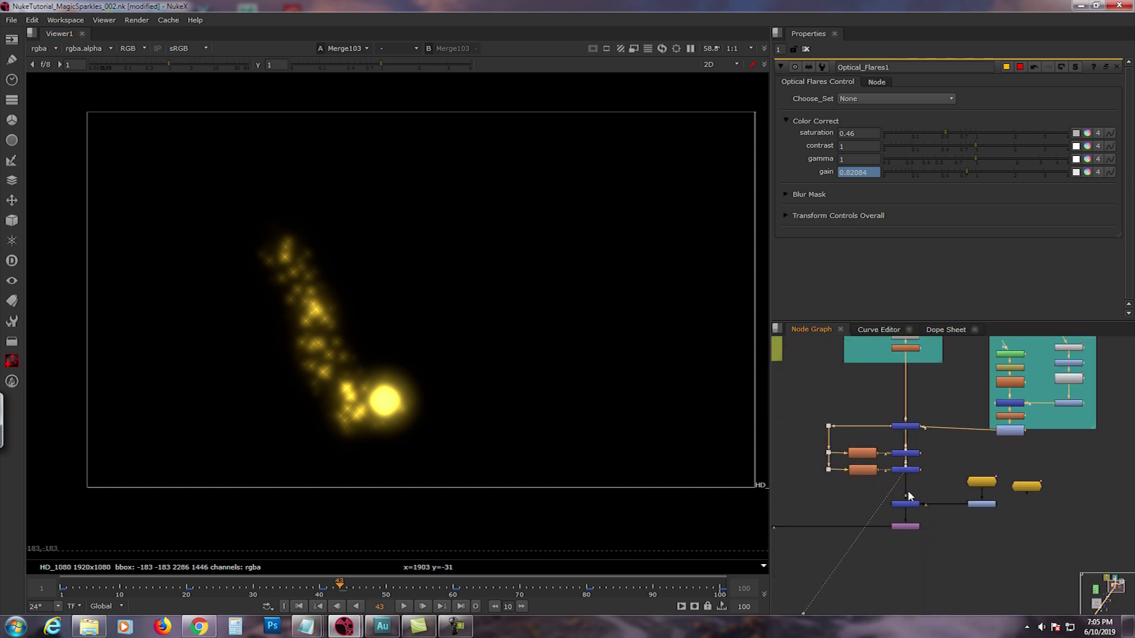
key("1")
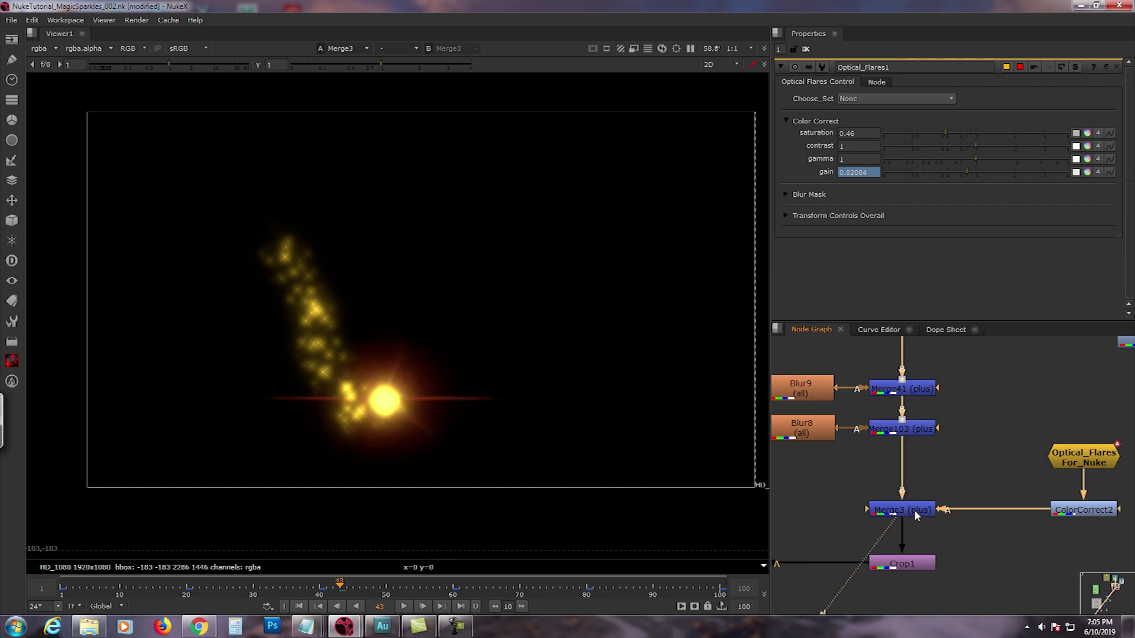
middle_click_drag(981, 507, 985, 488)
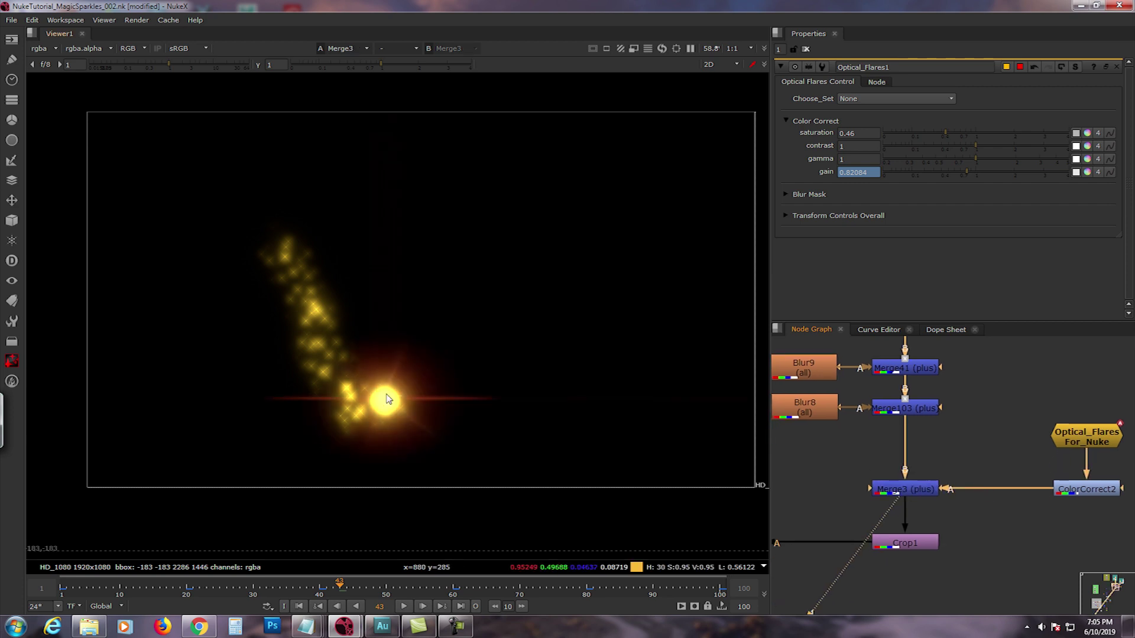
middle_click_drag(886, 544, 946, 499)
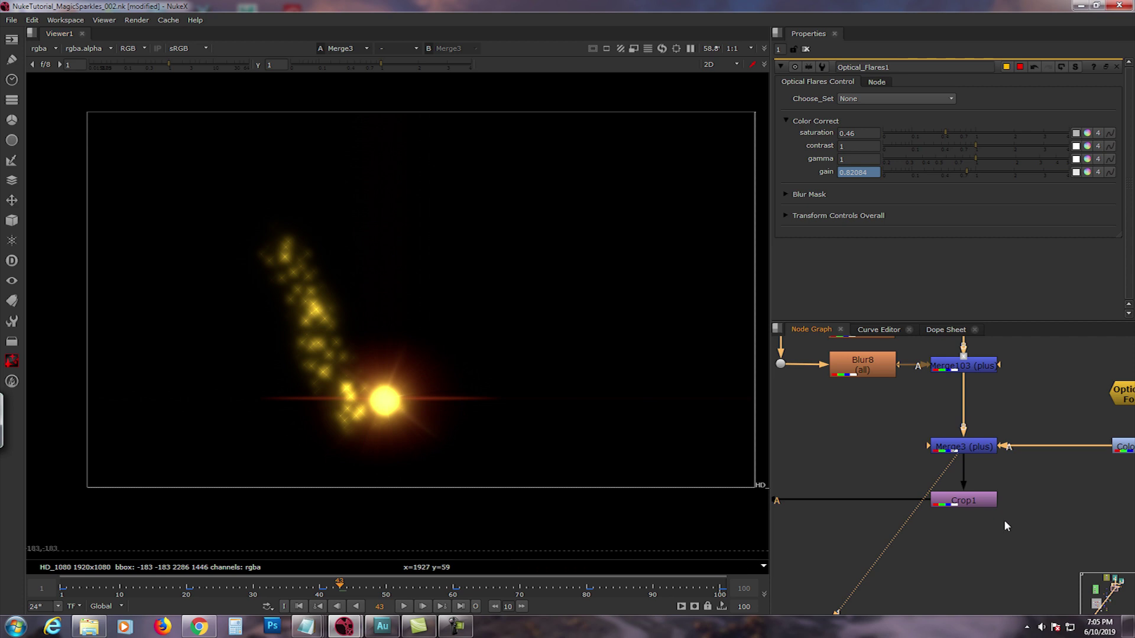
Show Crop1's output in the viewer and open its properties to examine how it limits the image to the frame
left_click(968, 502)
key("1")
double_click(970, 504)
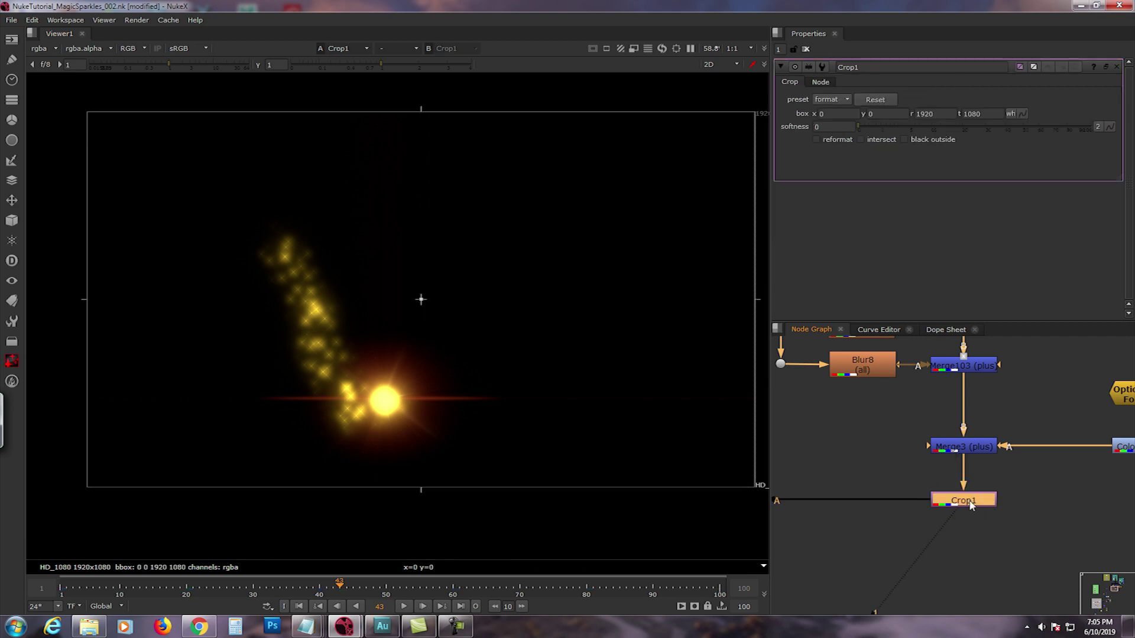
middle_click_drag(292, 299, 268, 299)
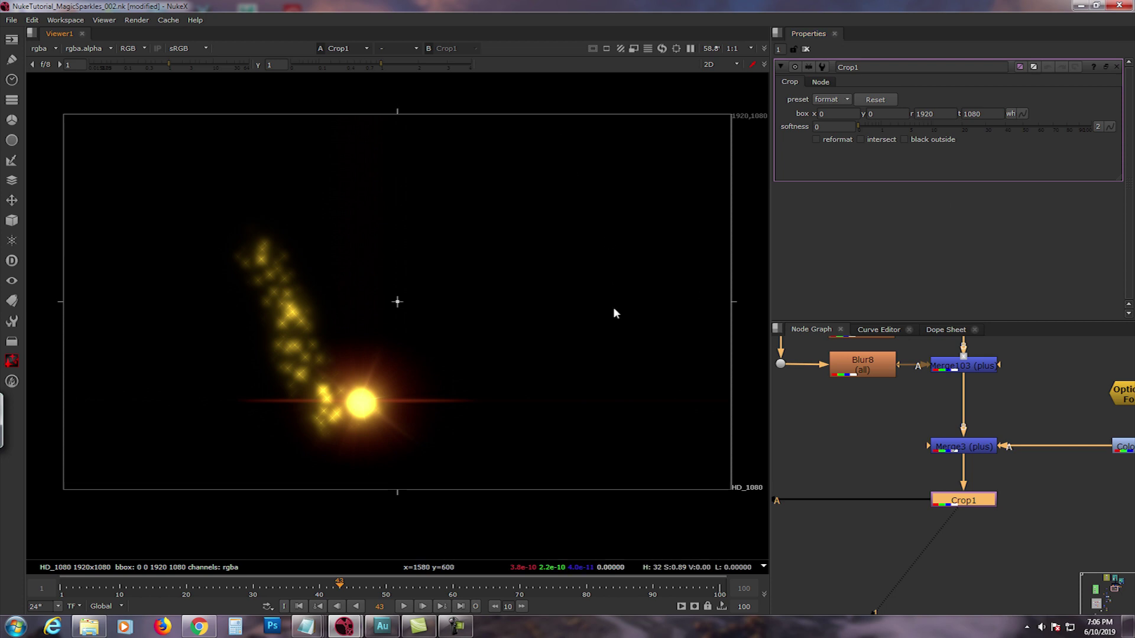
scroll(611, 331, "down", 2)
middle_click_drag(607, 353, 578, 379)
middle_click_drag(683, 193, 526, 158)
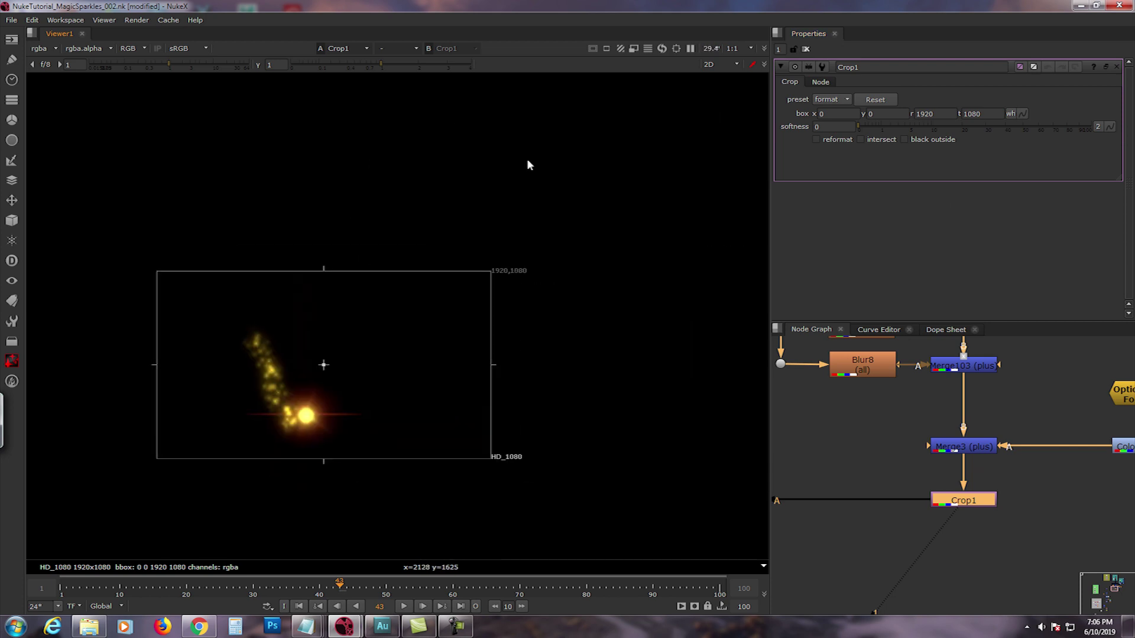
scroll(441, 291, "up", 3)
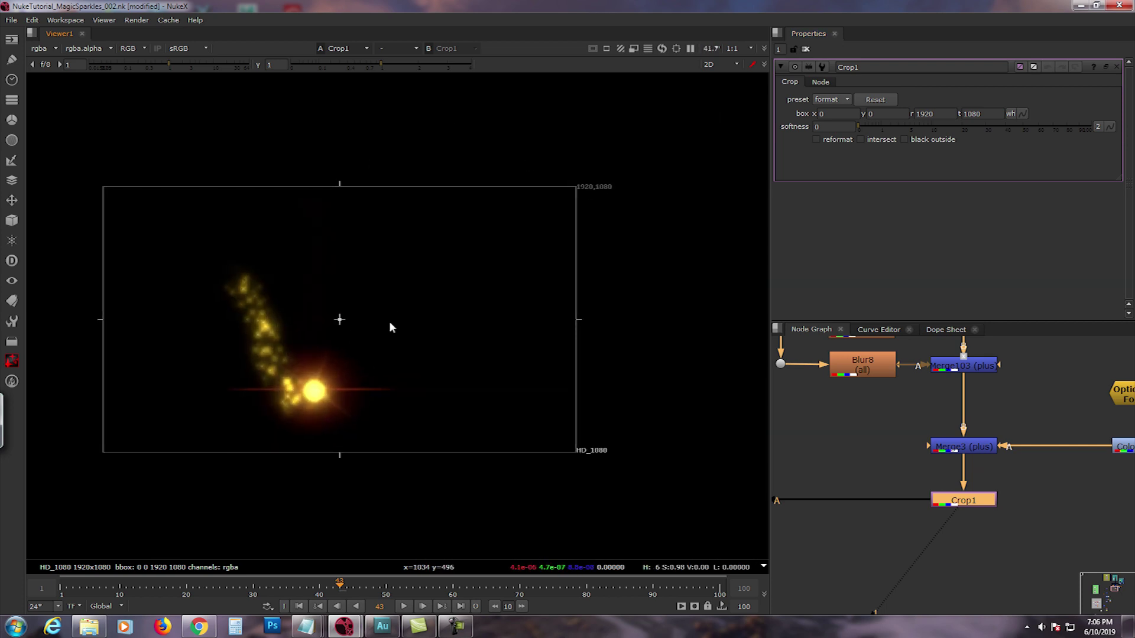
Show the output of Merge5, which combines the BG branch with the magic light and sparkles, in the viewer
scroll(1116, 393, "down", 2)
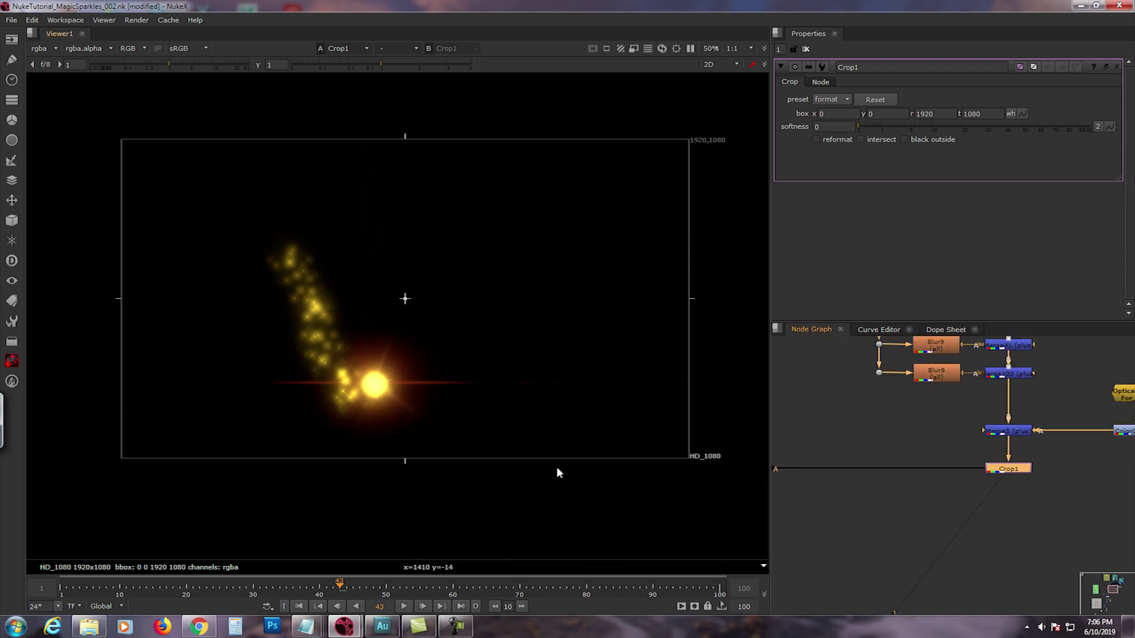
scroll(851, 425, "down", 2)
middle_click_drag(850, 425, 979, 485)
scroll(963, 507, "down", 4)
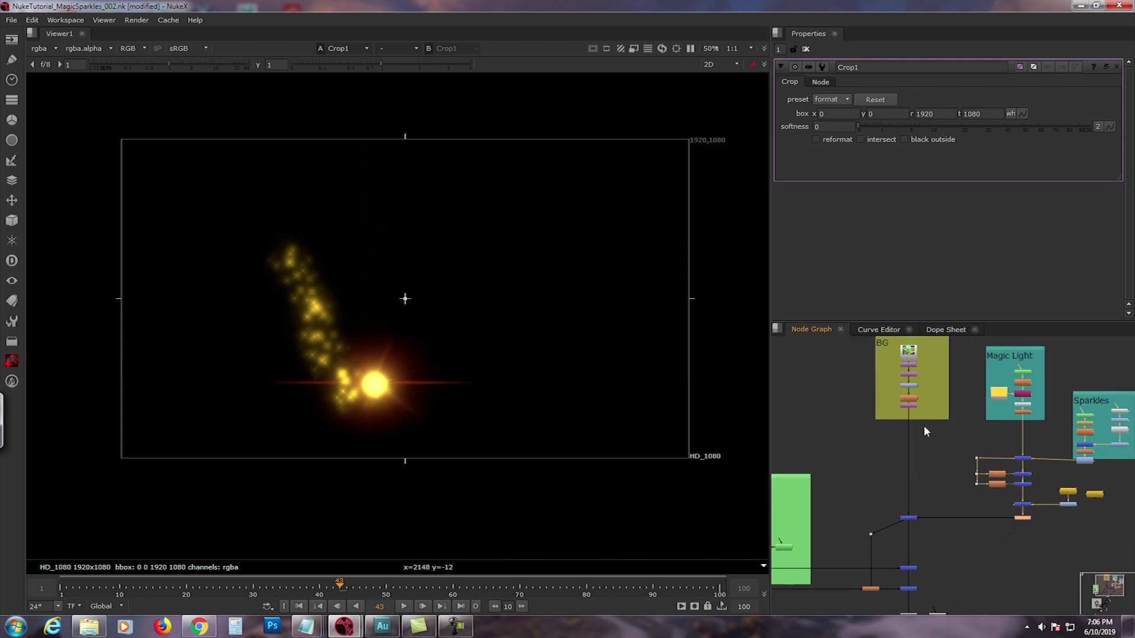
scroll(923, 450, "up", 2)
mouse_move(923, 427)
middle_mouse_down()
mouse_move(924, 449)
mouse_move(921, 412)
middle_mouse_up()
scroll(916, 485, "up", 4)
middle_click_drag(908, 564, 902, 517)
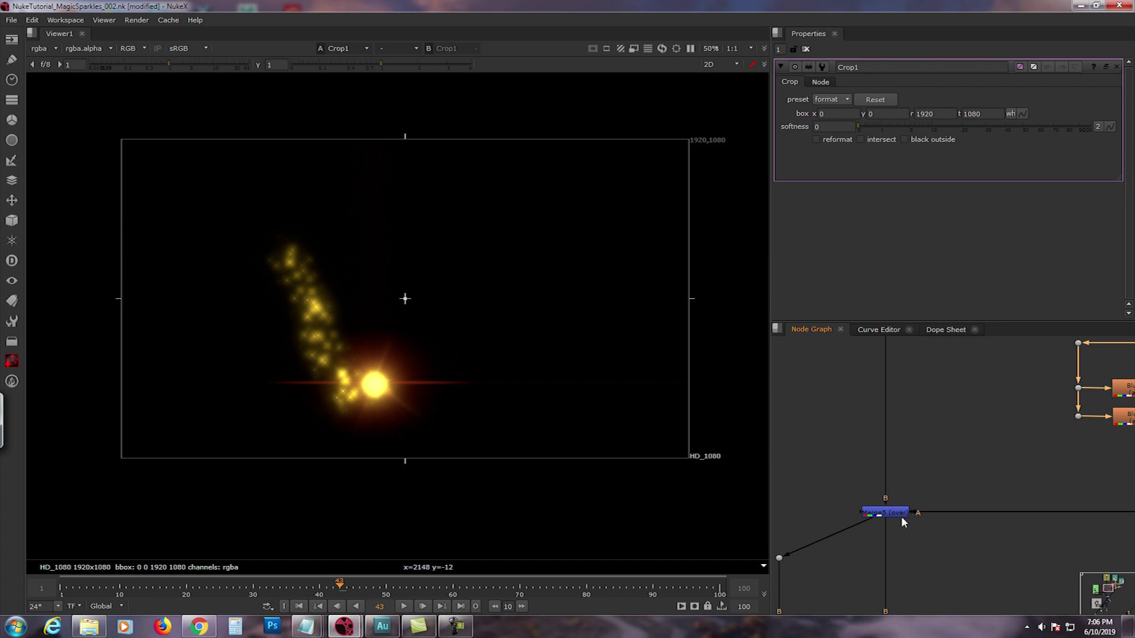
left_click(892, 515)
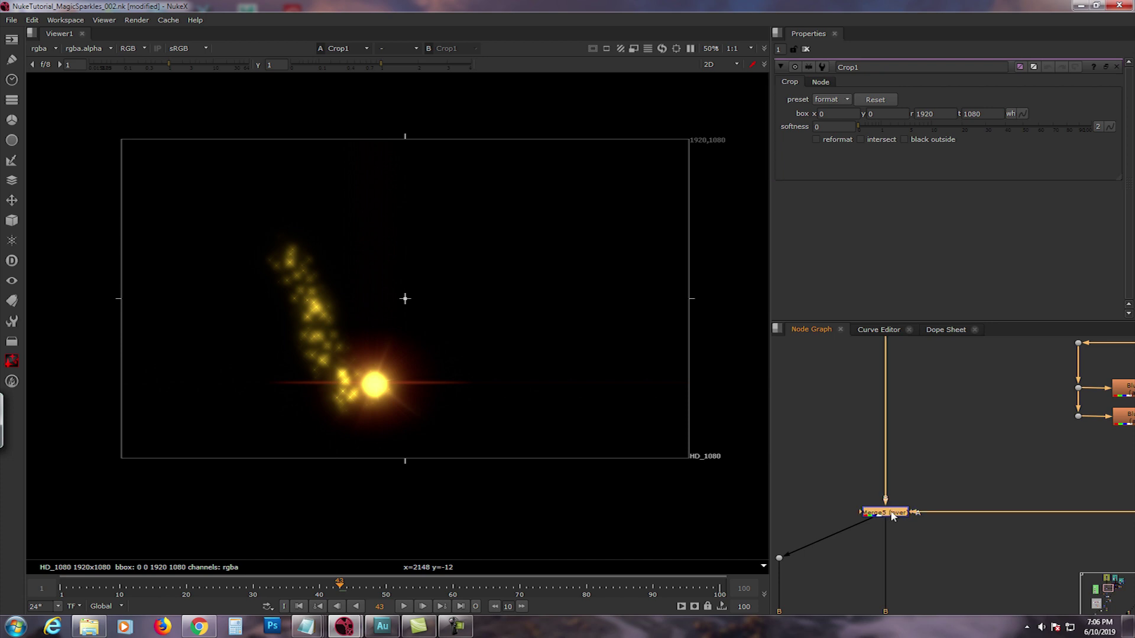
key("1")
Inspect the properties of ColorCorrect3, Defocus1 and Crop2 in the BG group
scroll(908, 455, "down", 5)
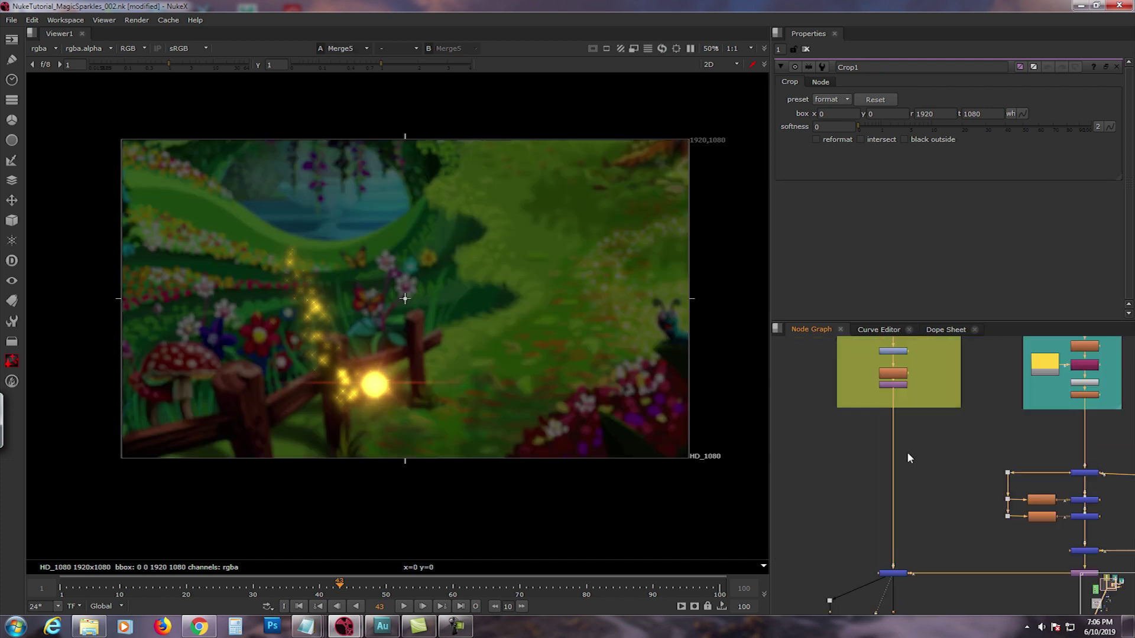
scroll(890, 464, "up", 4)
scroll(885, 408, "up", 2)
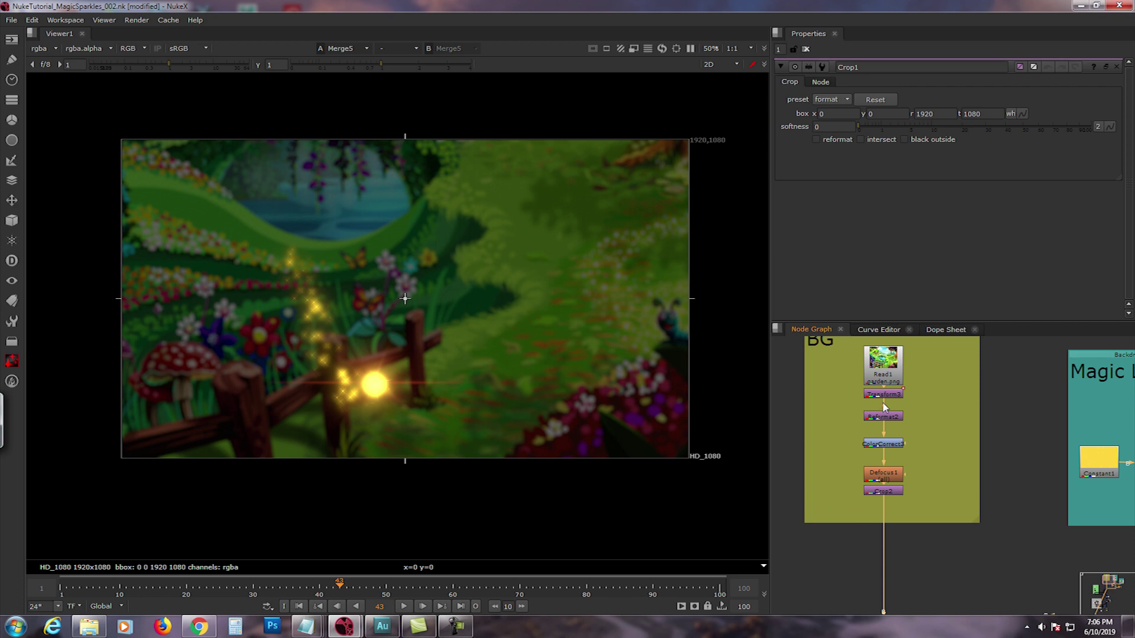
scroll(885, 408, "up", 2)
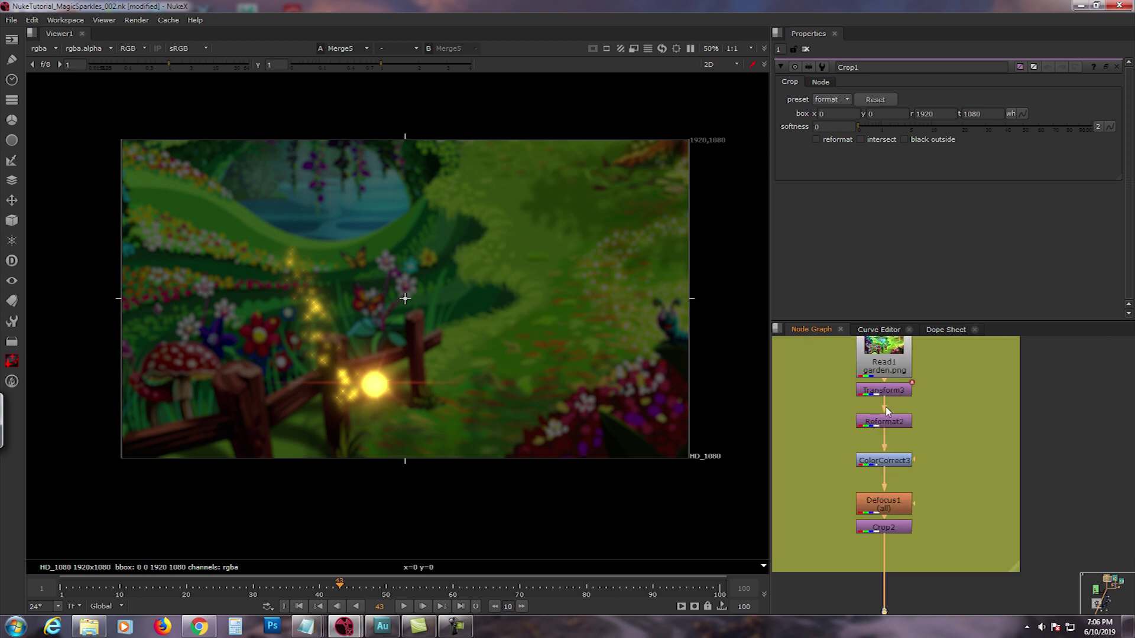
double_click(884, 463)
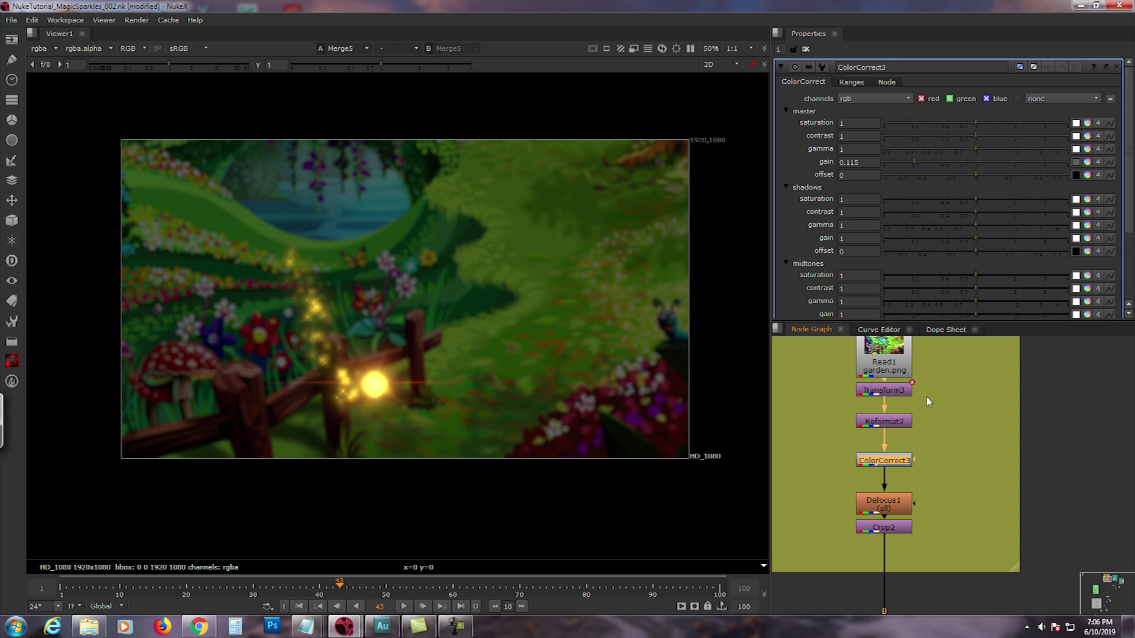
double_click(893, 502)
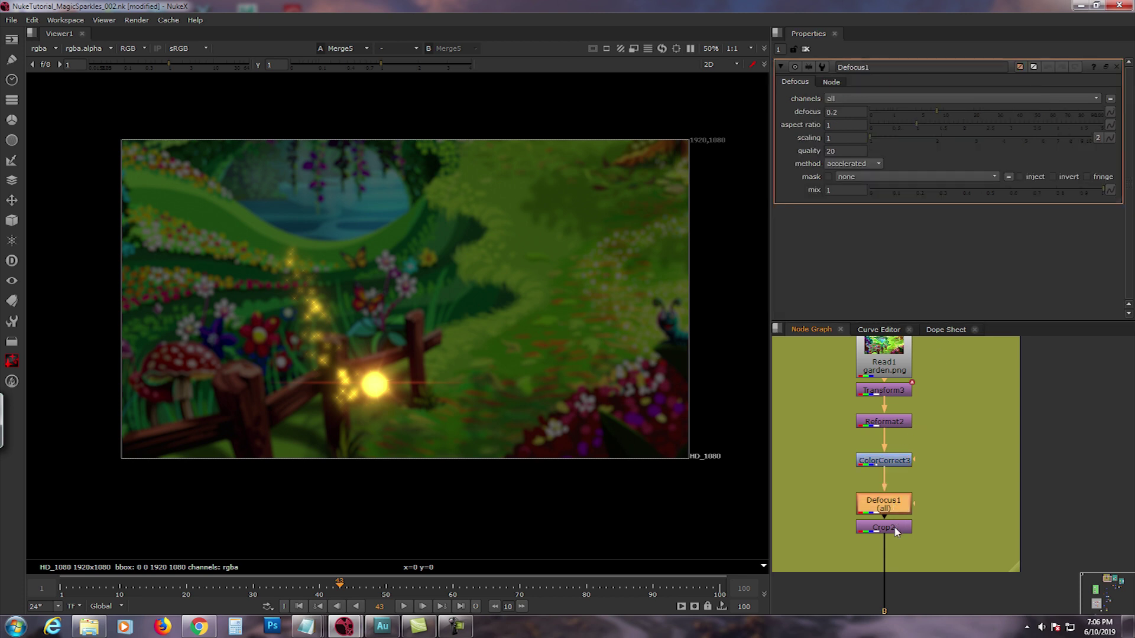
double_click(893, 530)
Select Merge5 below the BG group and close all open node properties
middle_click_drag(899, 540, 905, 421)
scroll(908, 421, "down", 2)
middle_click_drag(912, 505, 910, 377)
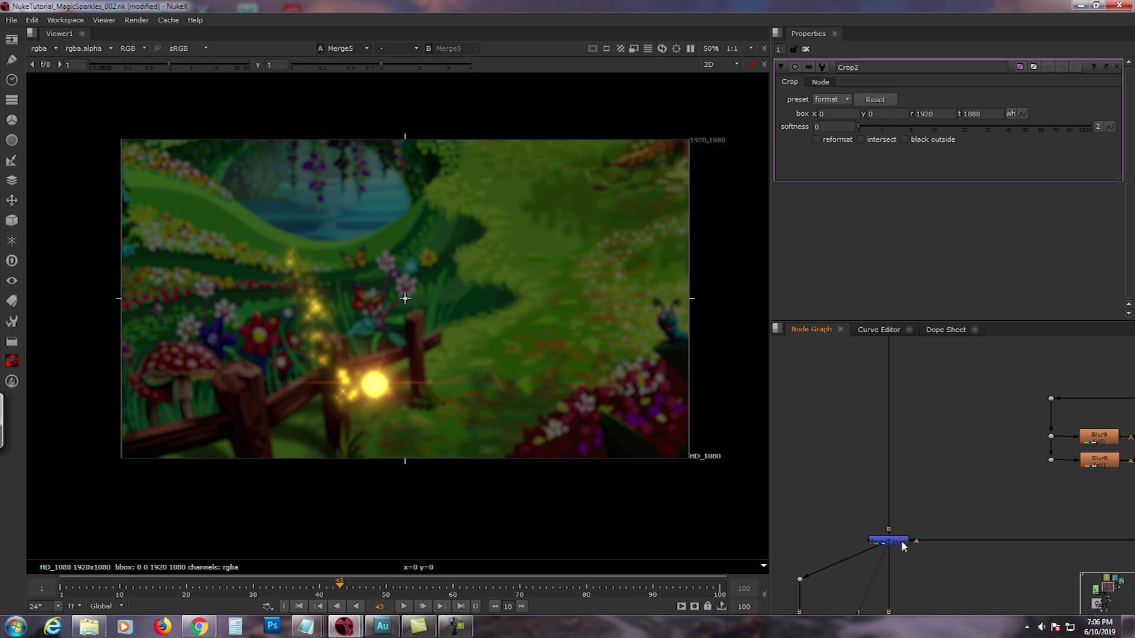
left_click(900, 542)
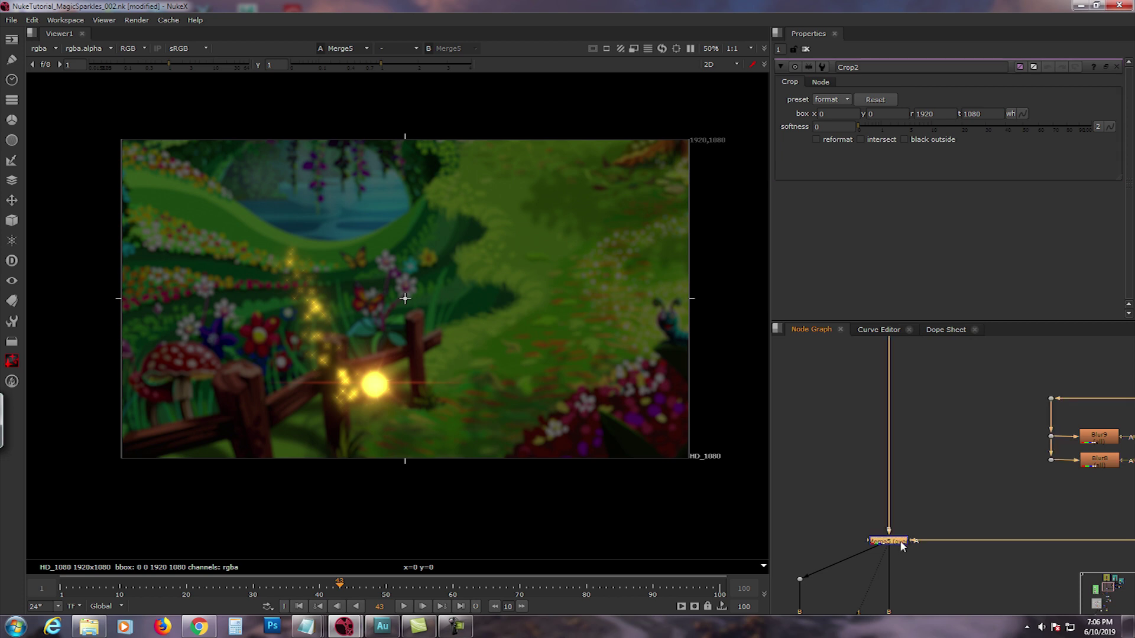
left_click(805, 49)
Show Transform2's output from the Fairy group in the viewer and play the fairy's animation from the first frame
scroll(895, 449, "down", 3)
middle_click_drag(901, 535, 973, 483)
scroll(965, 469, "down", 1)
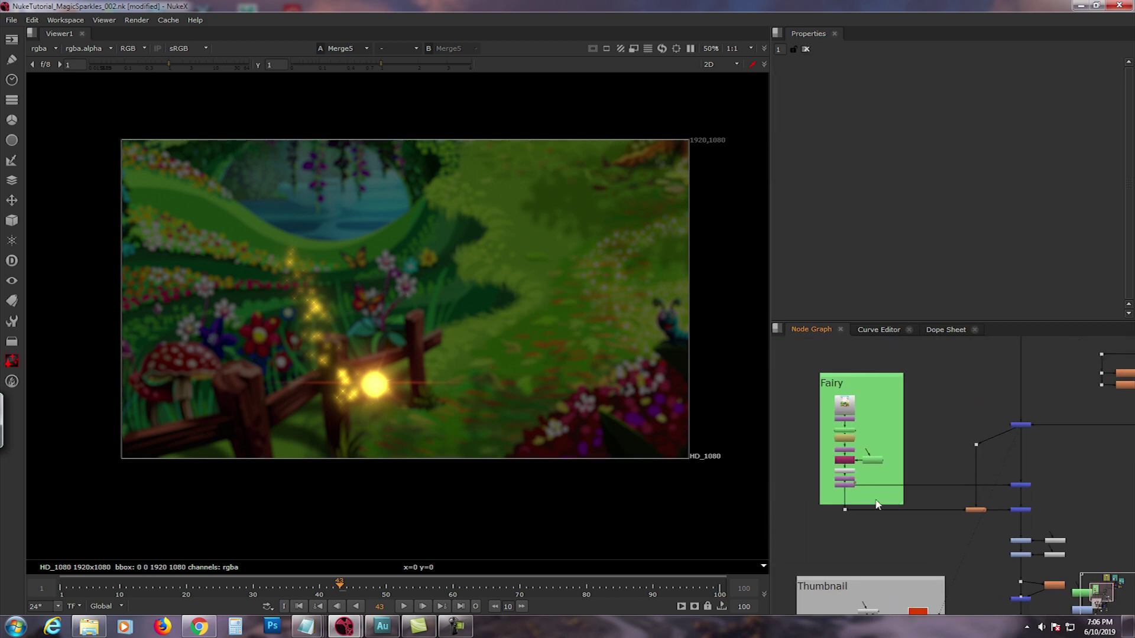
scroll(877, 504, "up", 4)
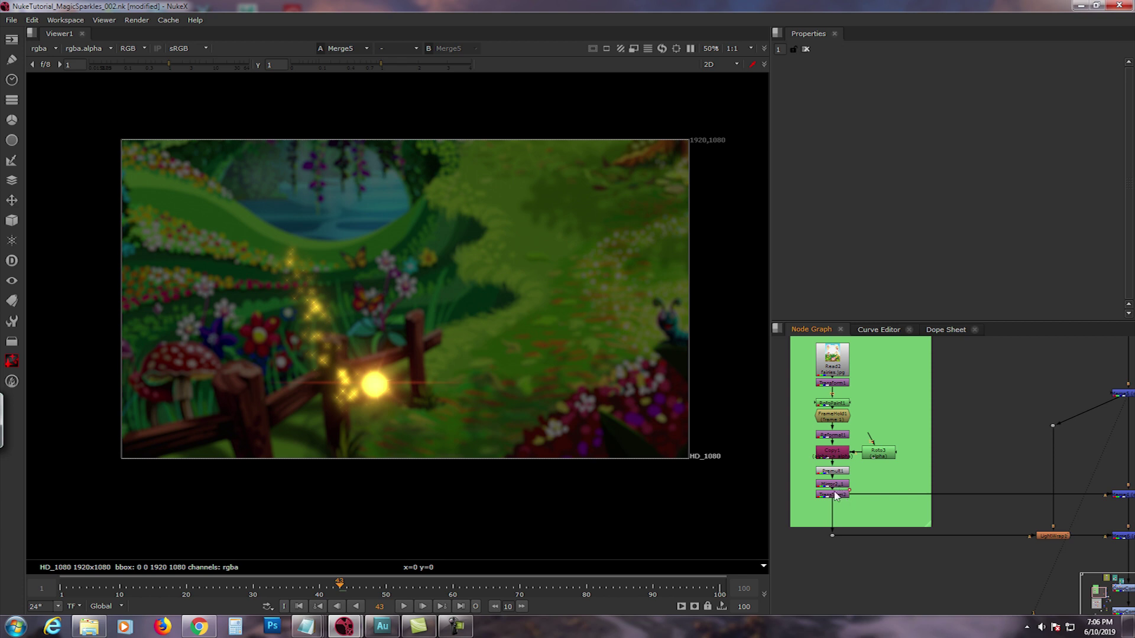
left_click(833, 494)
key("1")
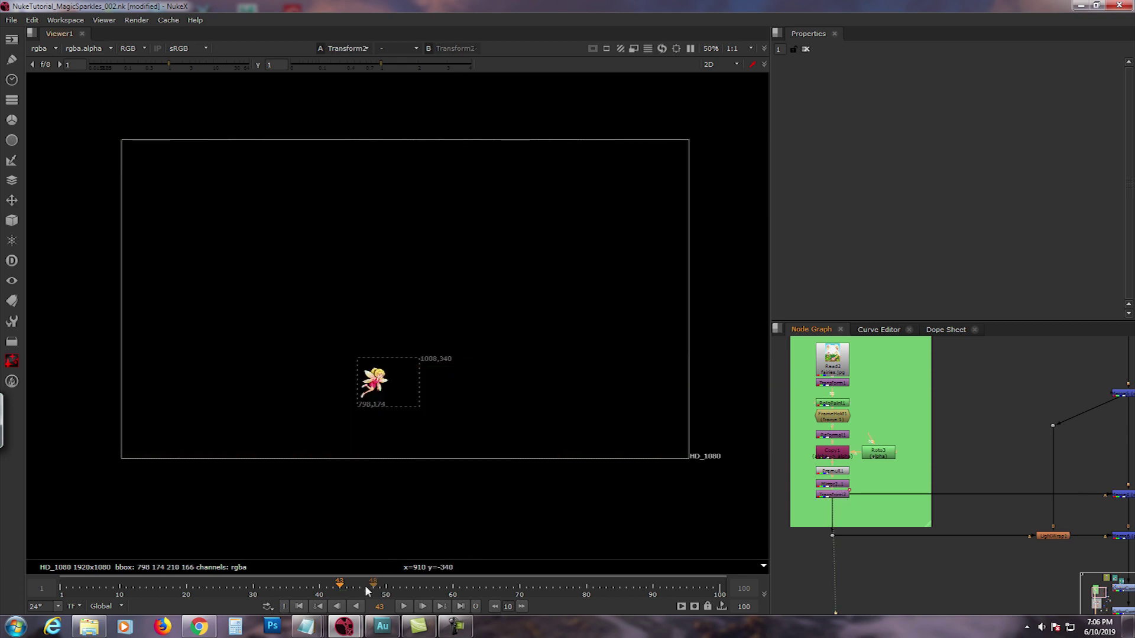
left_click(299, 607)
left_click(403, 607)
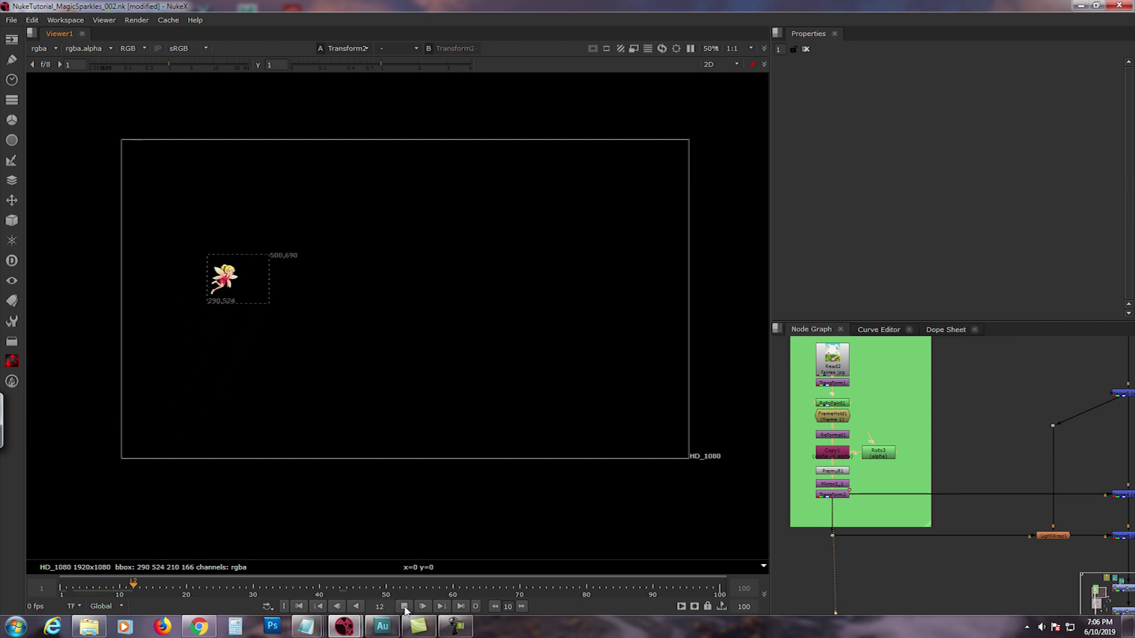
left_click(404, 606)
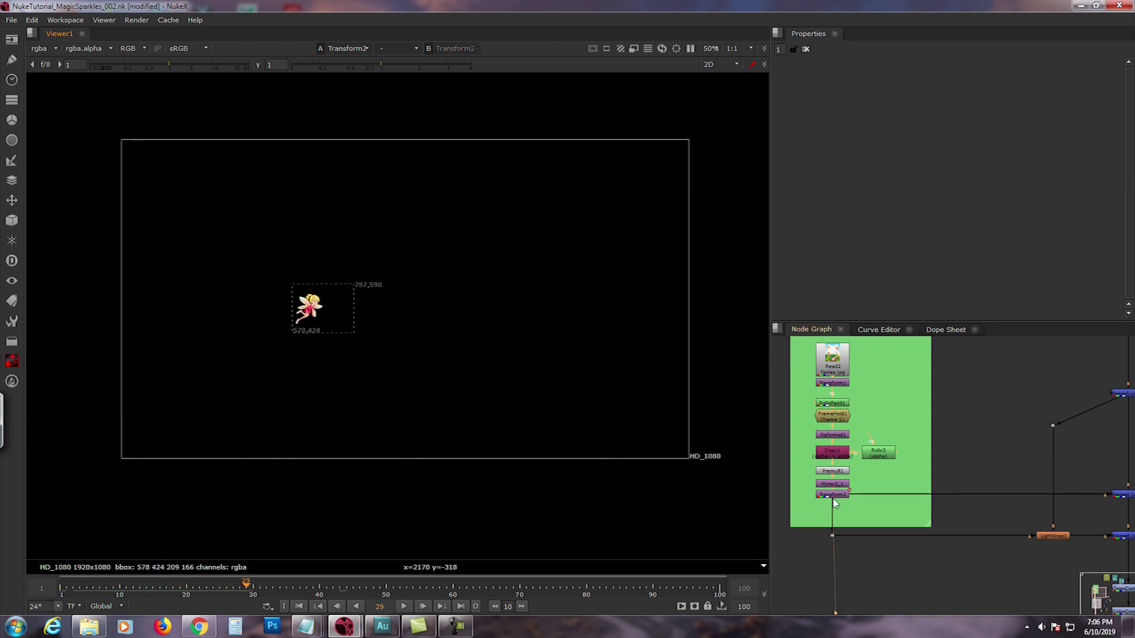
Open Transform2's properties to review the fairy's motion path during playback from the first frame, and close the properties
double_click(832, 495)
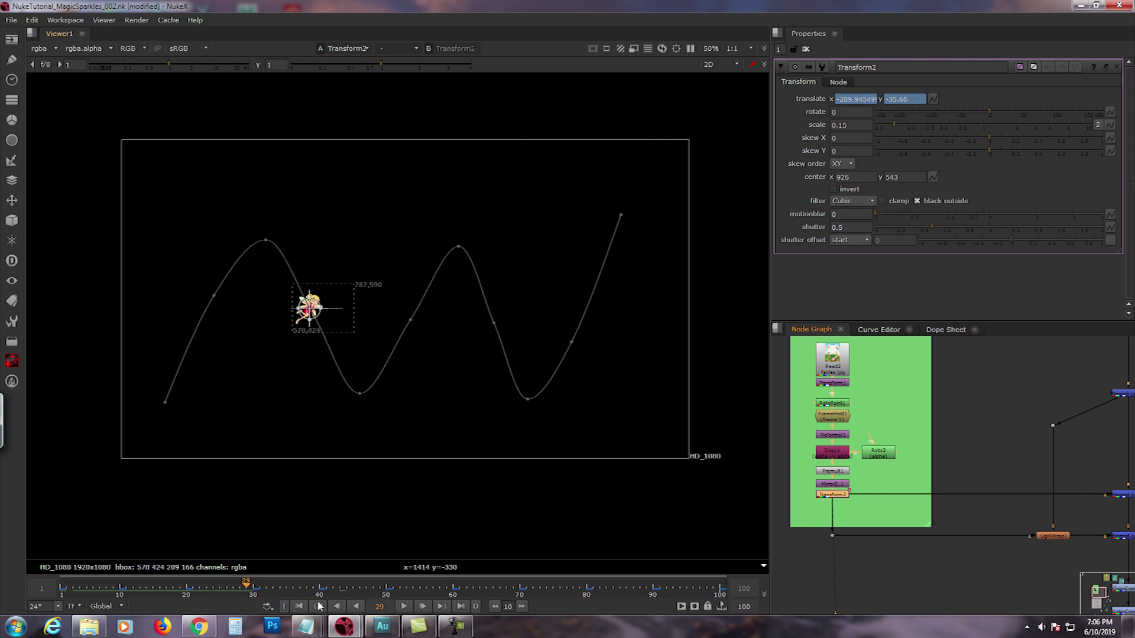
left_click(299, 607)
left_click(406, 606)
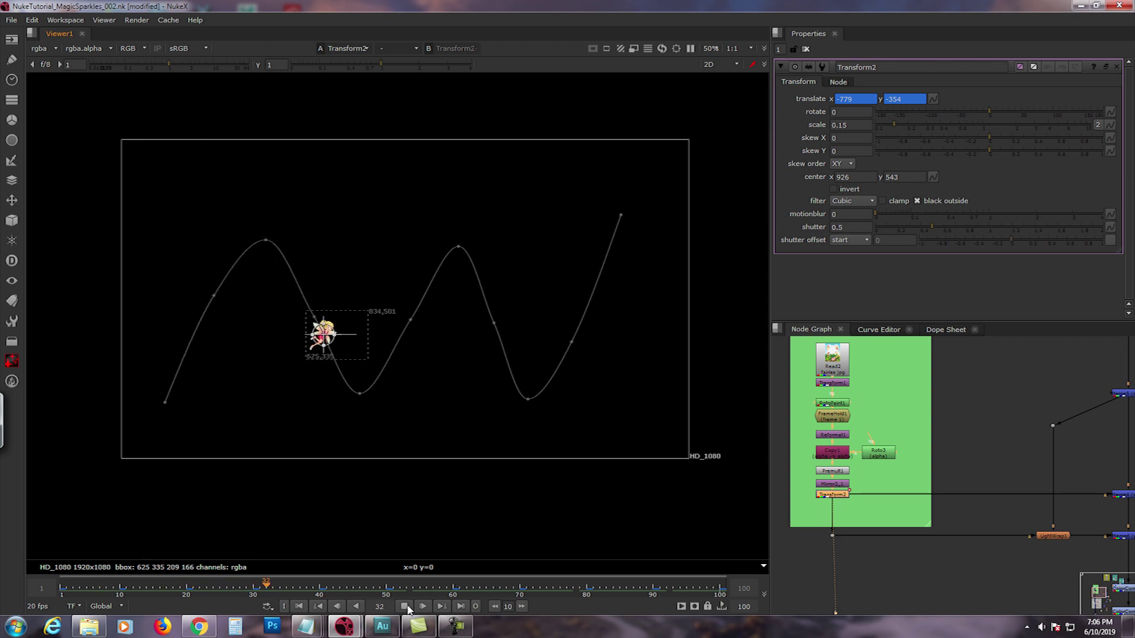
left_click(405, 606)
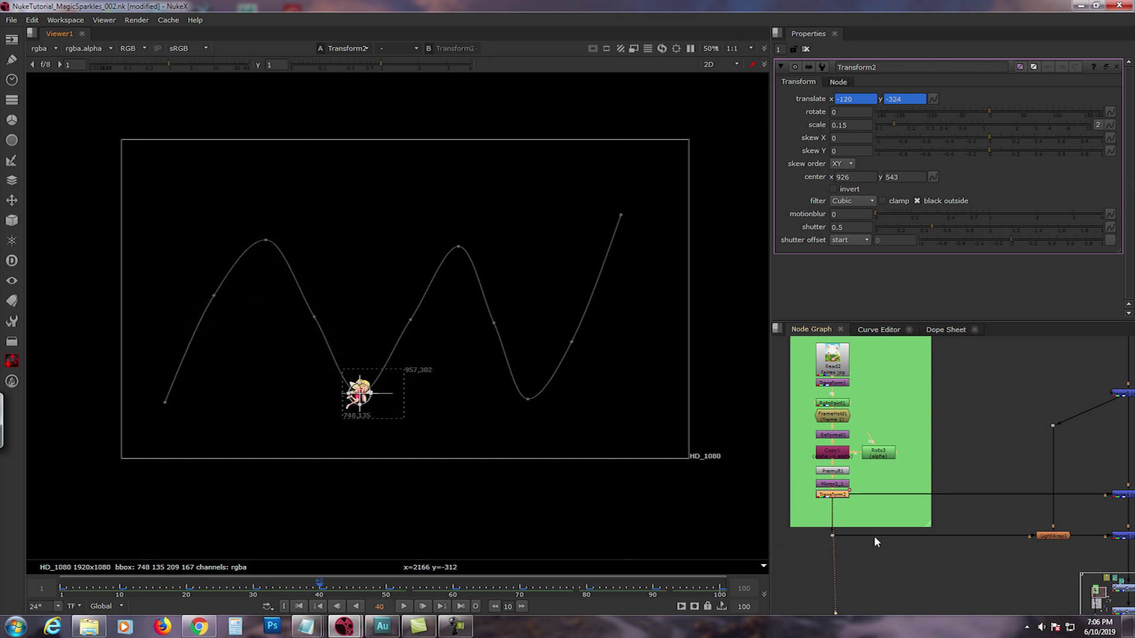
left_click(805, 50)
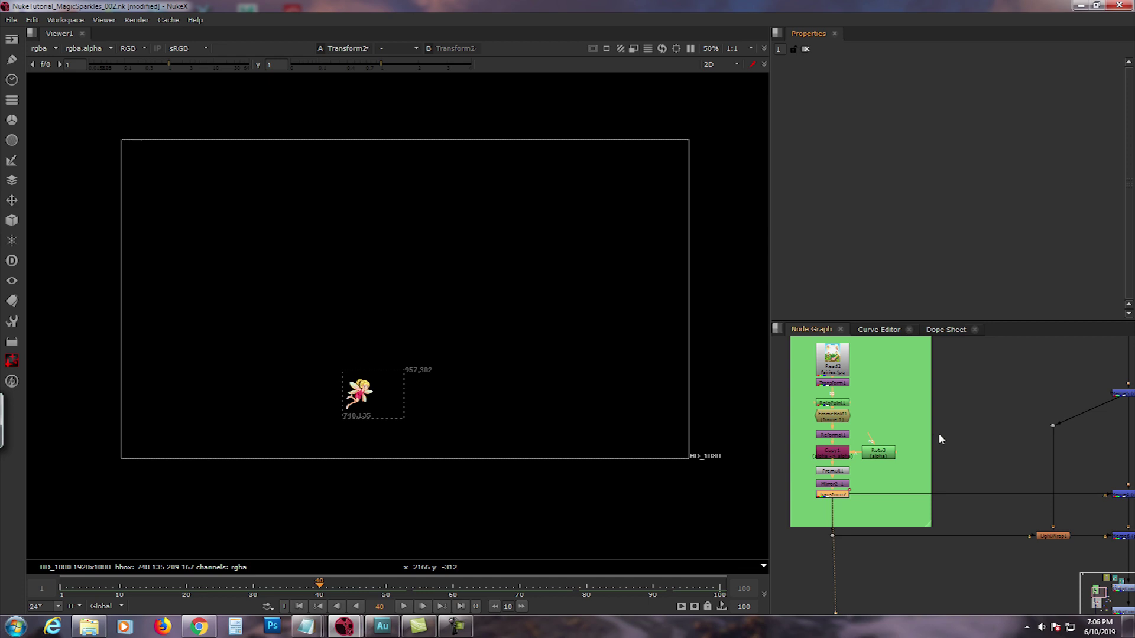
Show Merge5's output in the viewer, followed by the output of Merge4, which adds the fairy over it
middle_click_drag(938, 433, 892, 424)
middle_click_drag(960, 502, 839, 504)
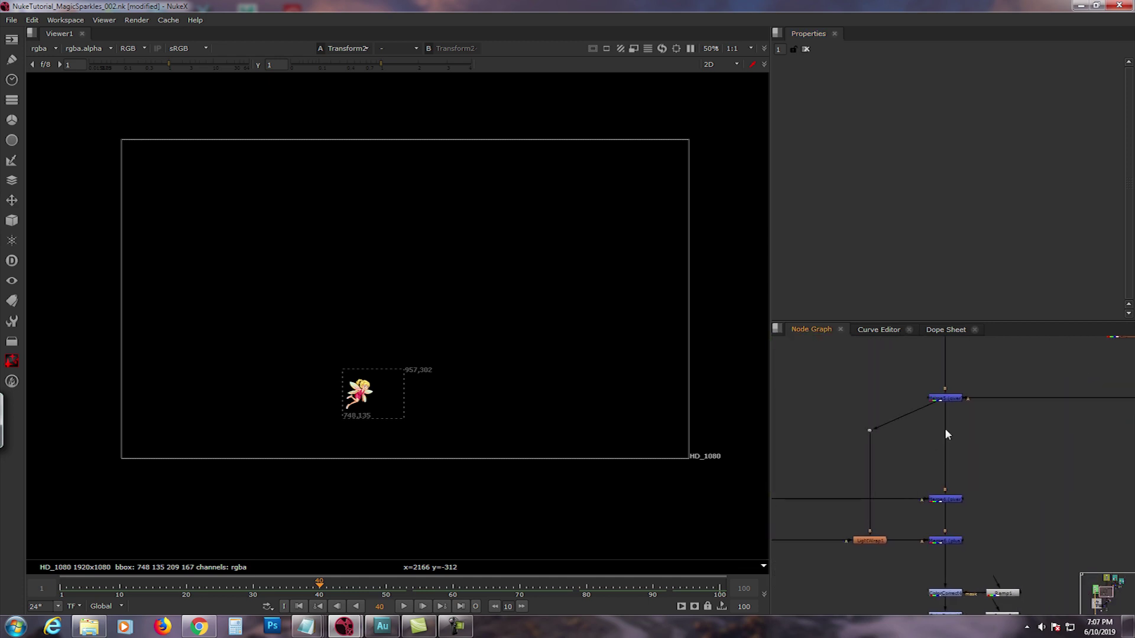
left_click(945, 398)
key("1")
middle_click_drag(950, 491, 963, 466)
left_click(963, 478)
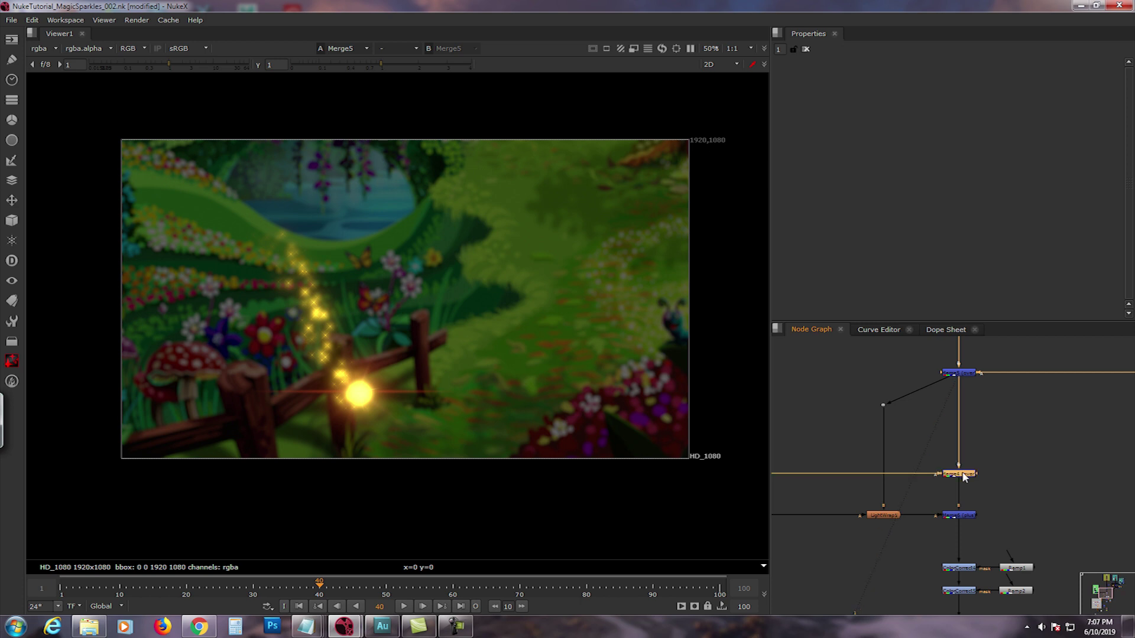
key("1")
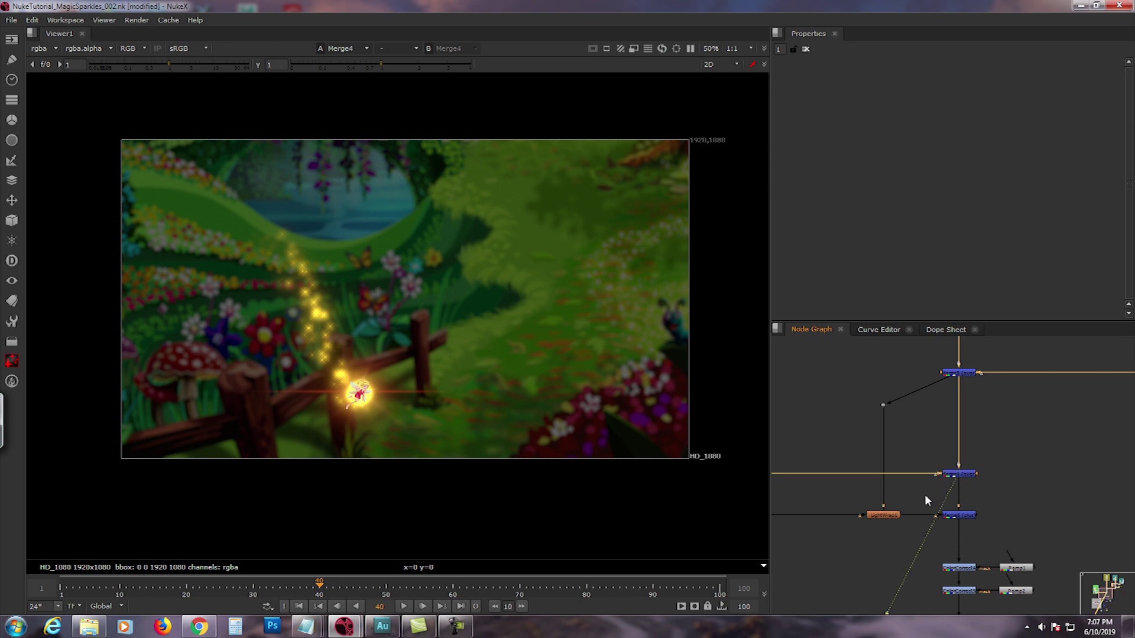
Open LightWrap1's properties and examine its settings and its connections to the fairy branch and Merge5
middle_click_drag(925, 496, 965, 480)
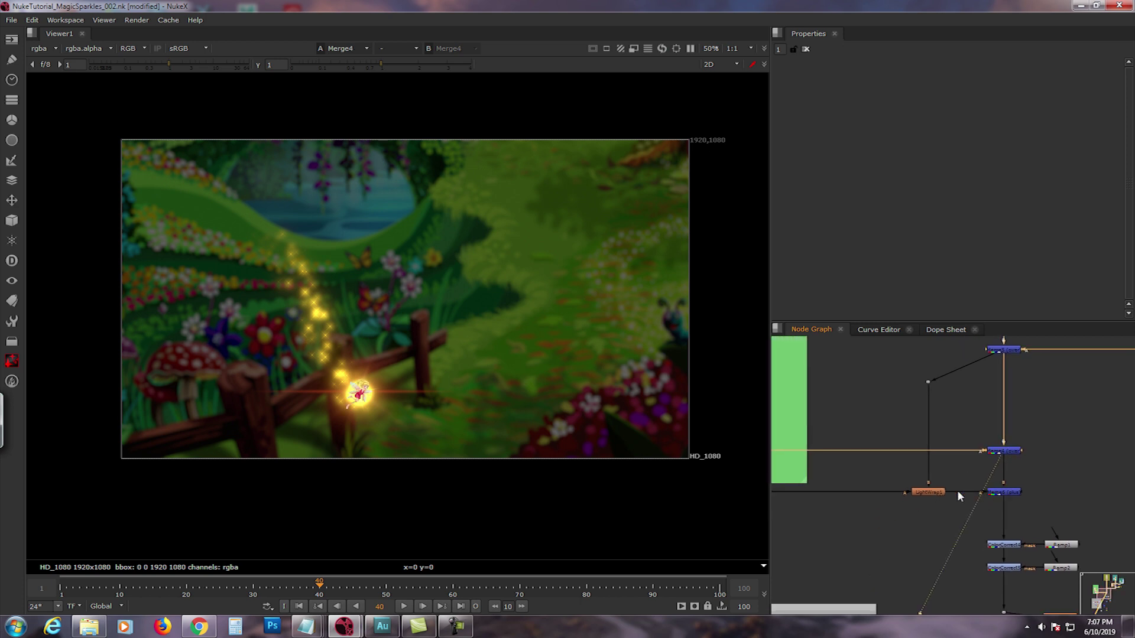
double_click(937, 492)
scroll(958, 495, "down", 1)
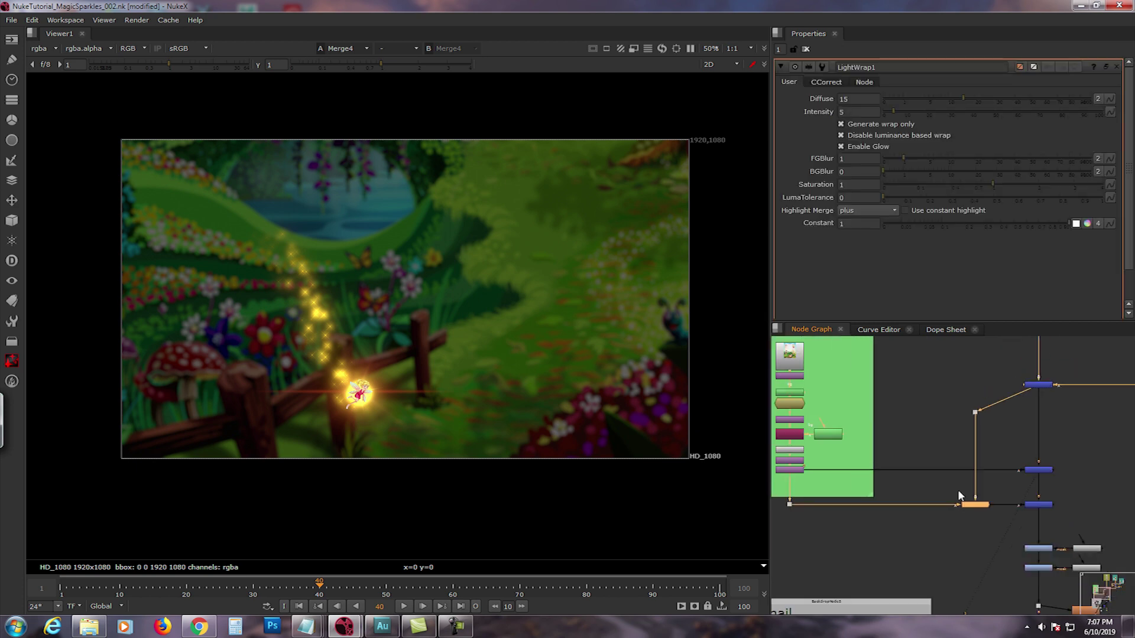
middle_click_drag(927, 491, 933, 470)
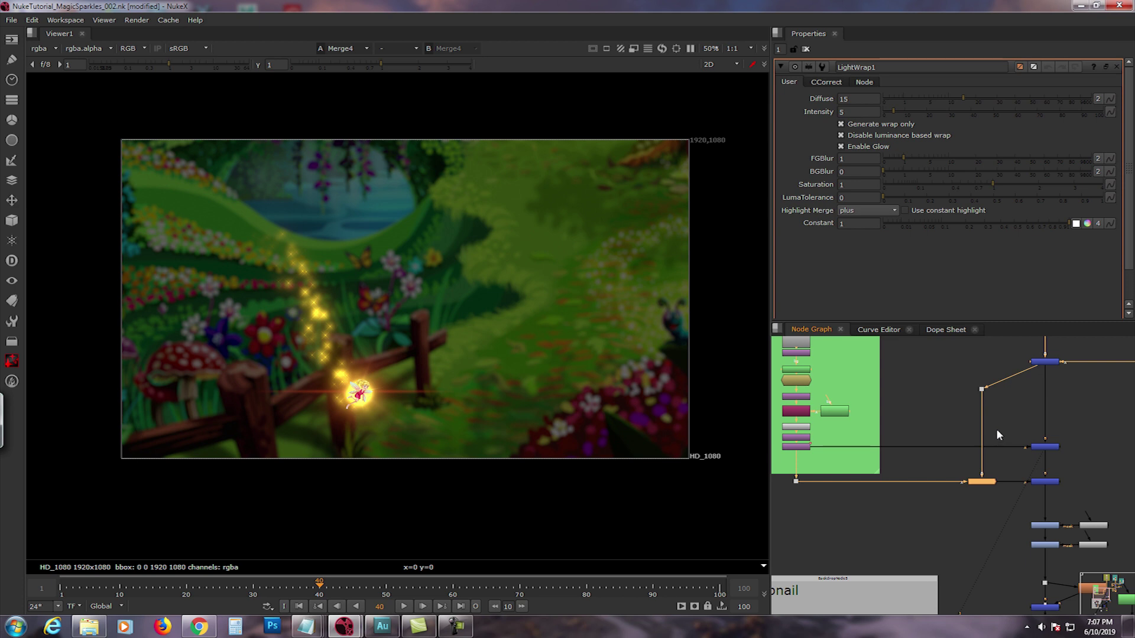
middle_click_drag(1076, 338, 991, 379)
scroll(930, 467, "up", 3)
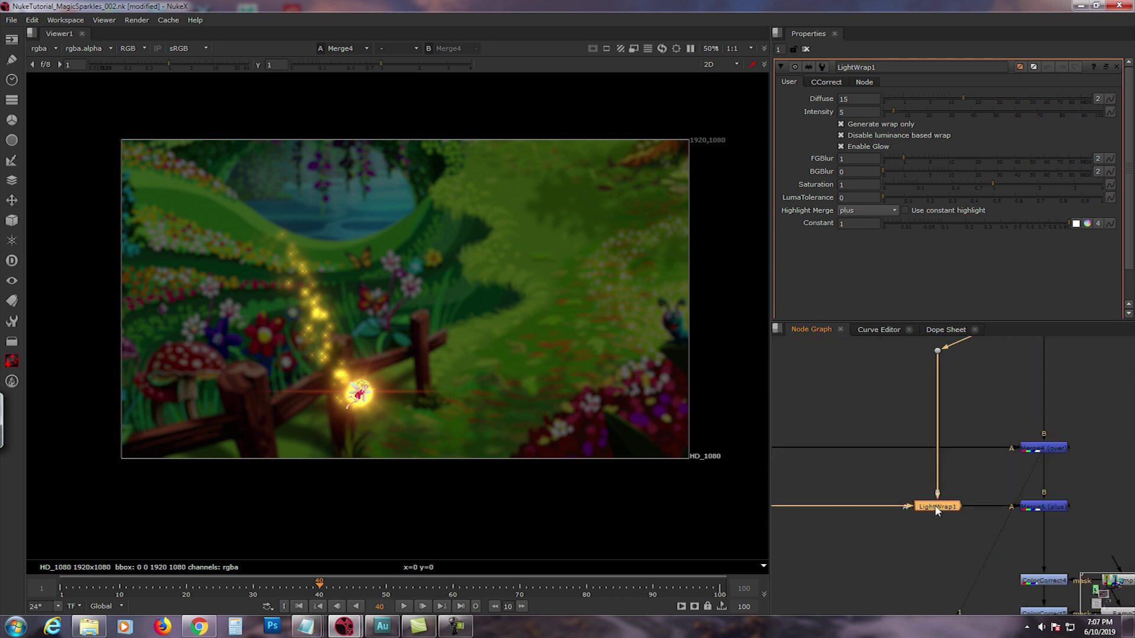
middle_click_drag(934, 480, 969, 491)
scroll(969, 490, "down", 1)
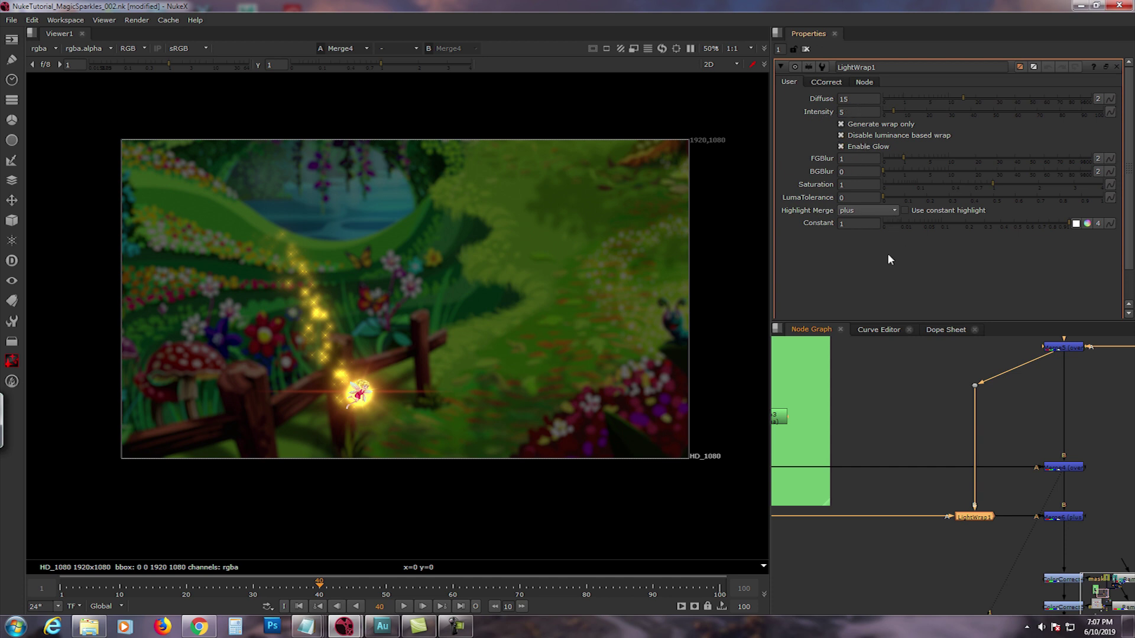
View the outputs of LightWrap1, Merge4 and Merge6 in turn, and open Merge6's properties
middle_click_drag(968, 520, 907, 483)
scroll(910, 482, "up", 1)
key("1")
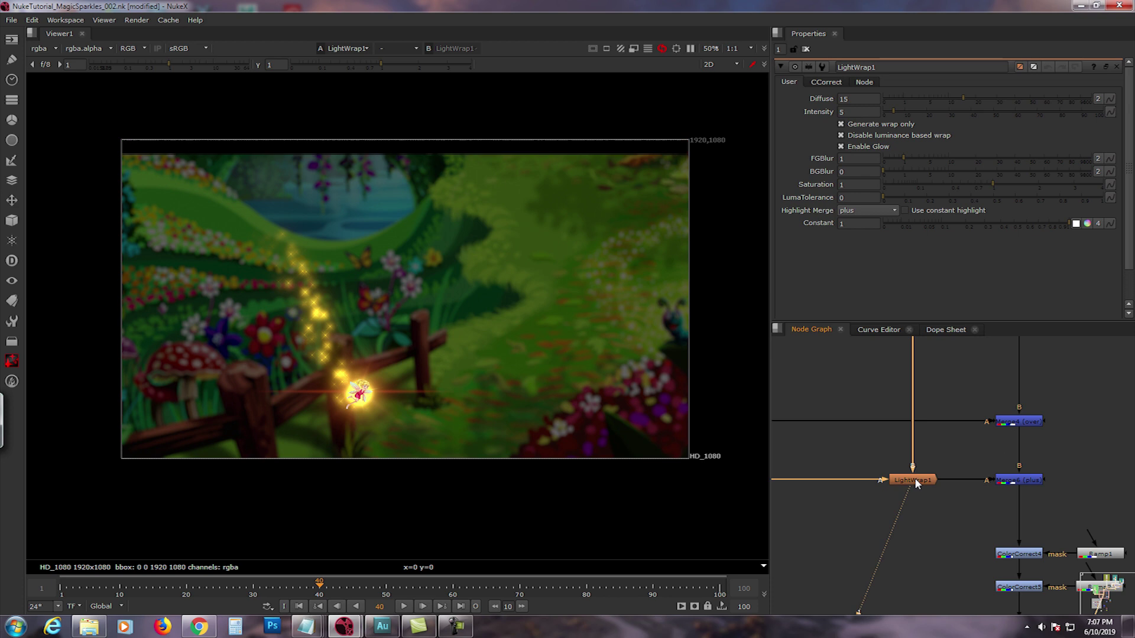
left_click(1013, 422)
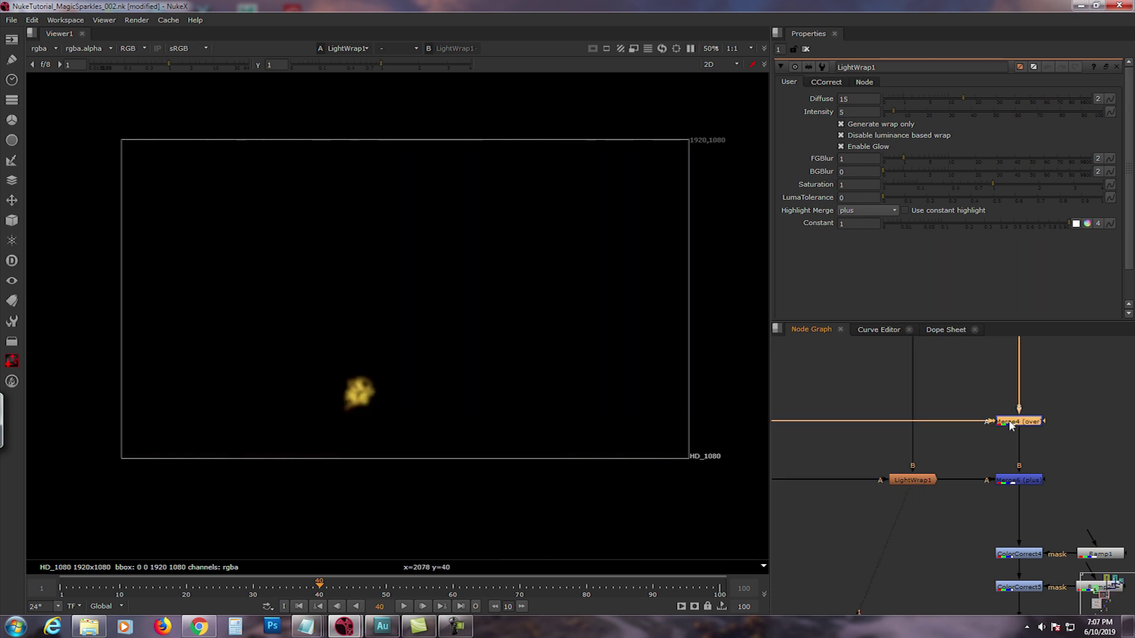
key("1")
left_click(1013, 481)
key("1")
double_click(1012, 481)
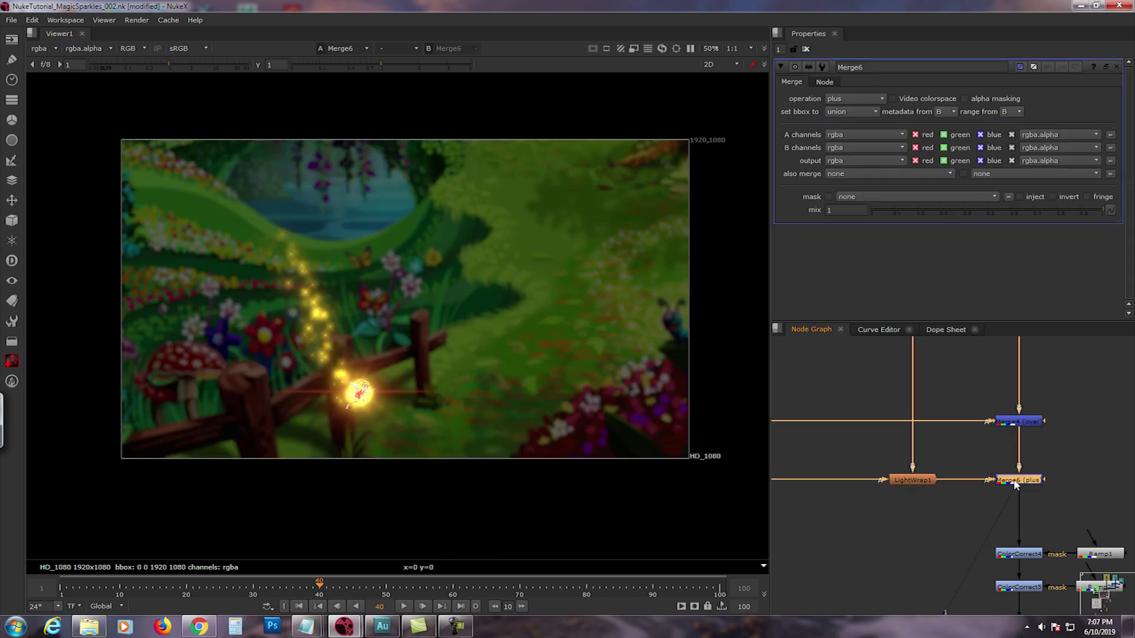
Space the ColorCorrect4 and Ramp1 row farther apart from the ColorCorrect5 and Ramp2 row below Merge6
middle_click_drag(988, 481, 893, 404)
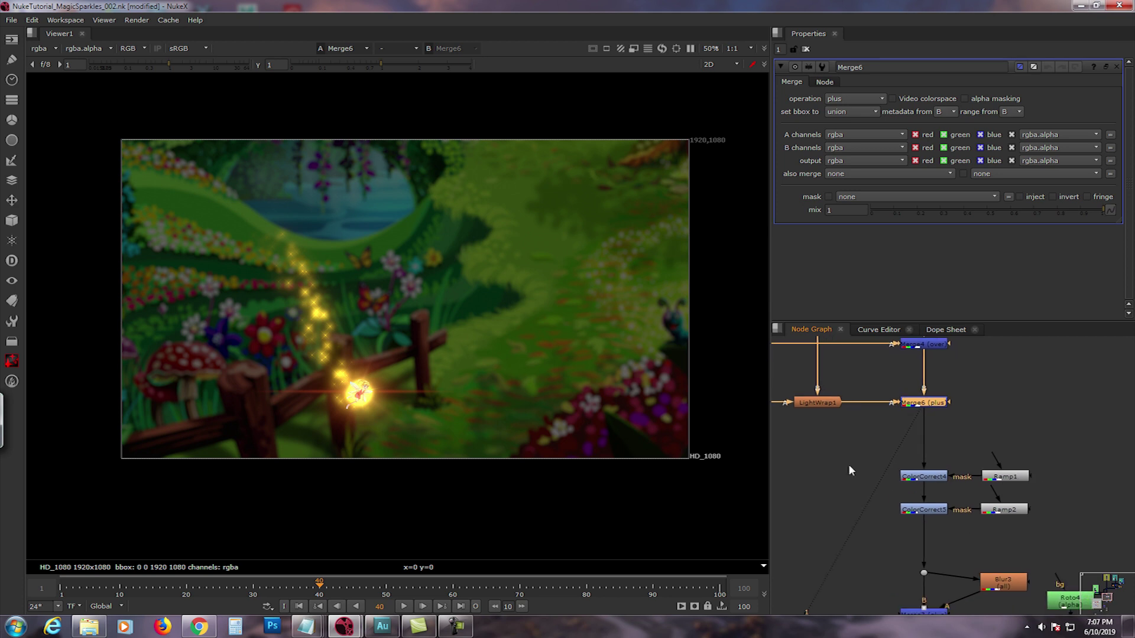
middle_click_drag(931, 475, 887, 438)
left_click_drag(997, 420, 978, 470)
left_click(1008, 456)
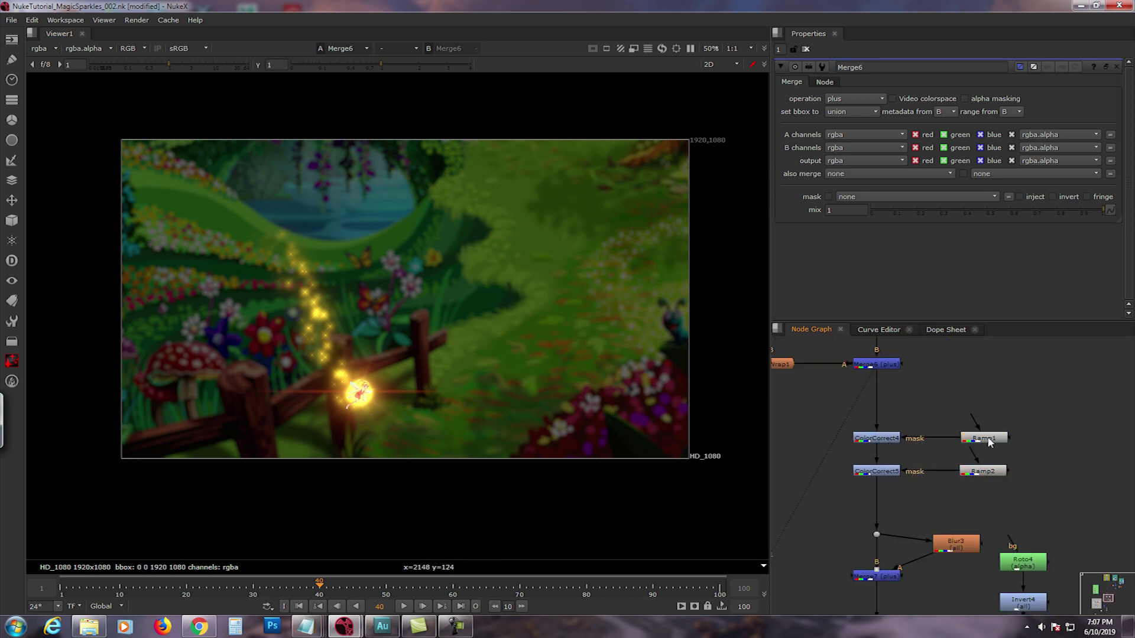
left_click_drag(1034, 413, 987, 482)
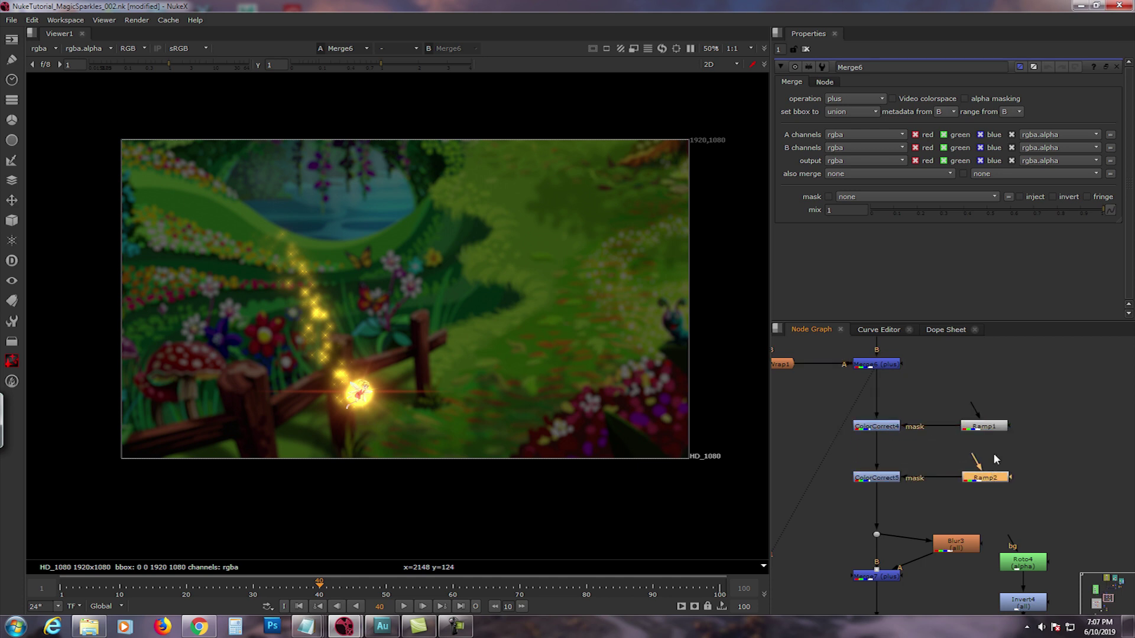
left_click(947, 444)
View ColorCorrect4's output and its Ramp1 mask, and inspect the properties of both nodes
left_click(884, 427)
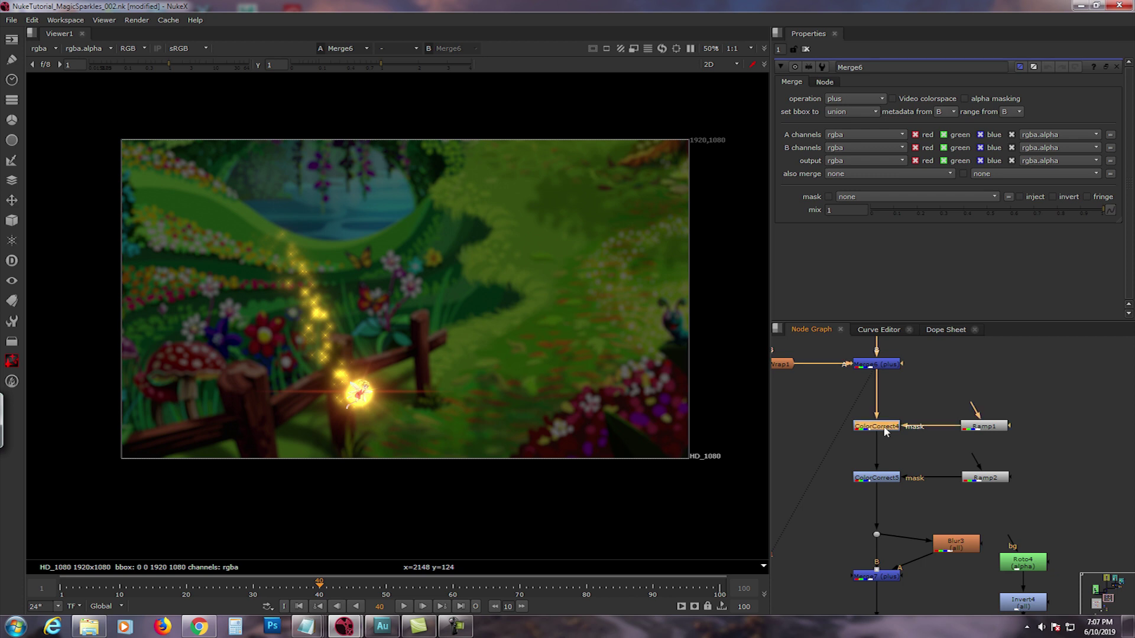
key("1")
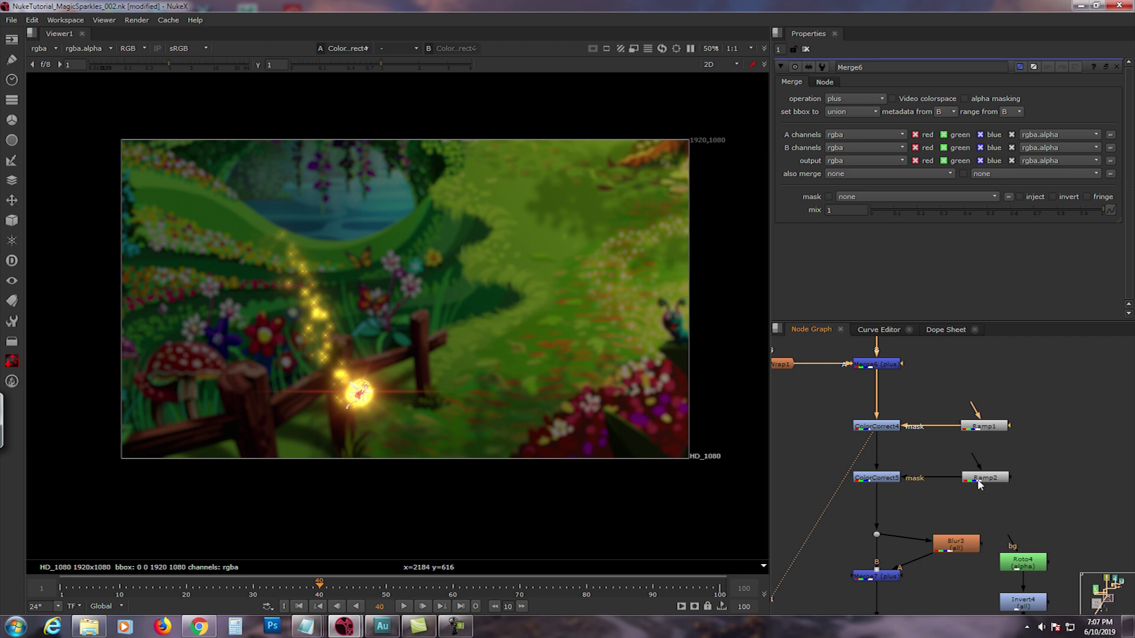
double_click(984, 427)
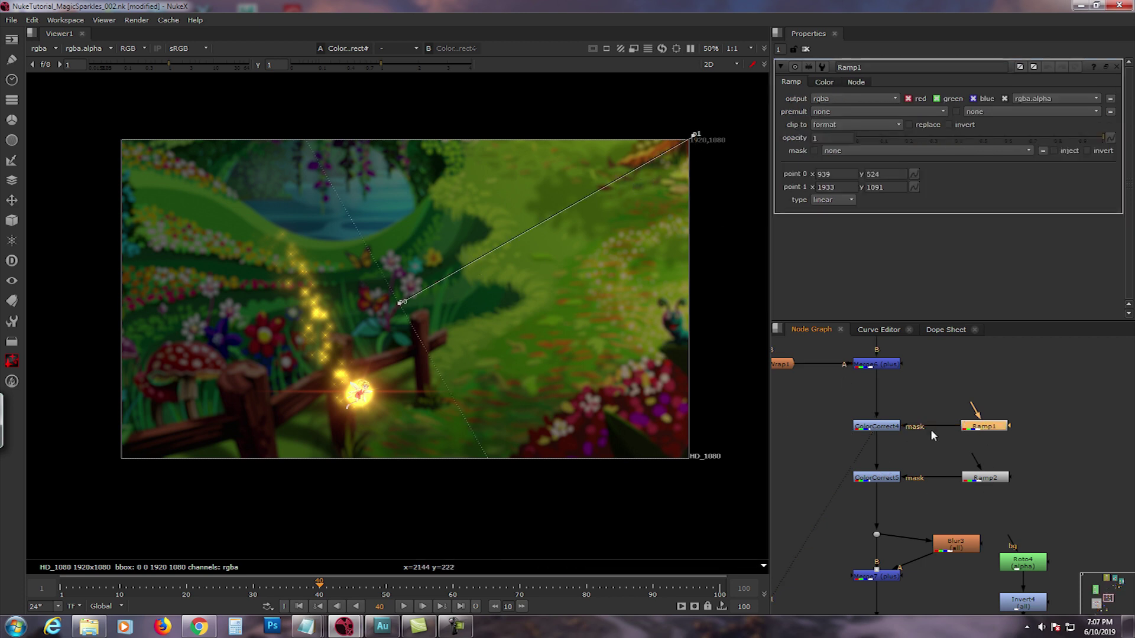
key("1")
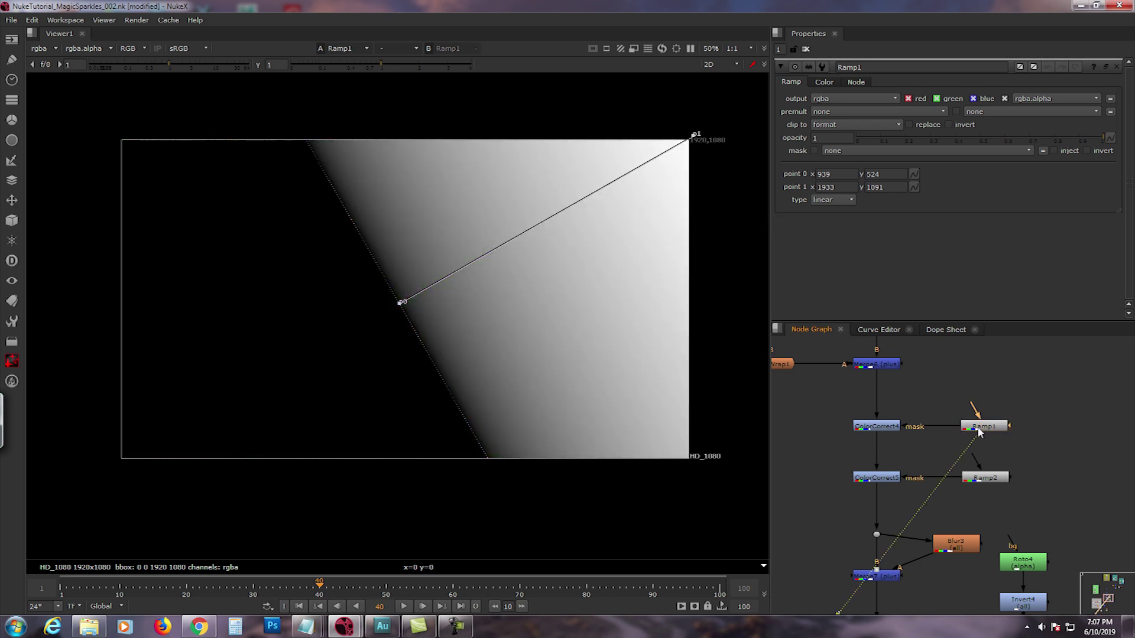
left_click(886, 427)
key("1")
double_click(886, 427)
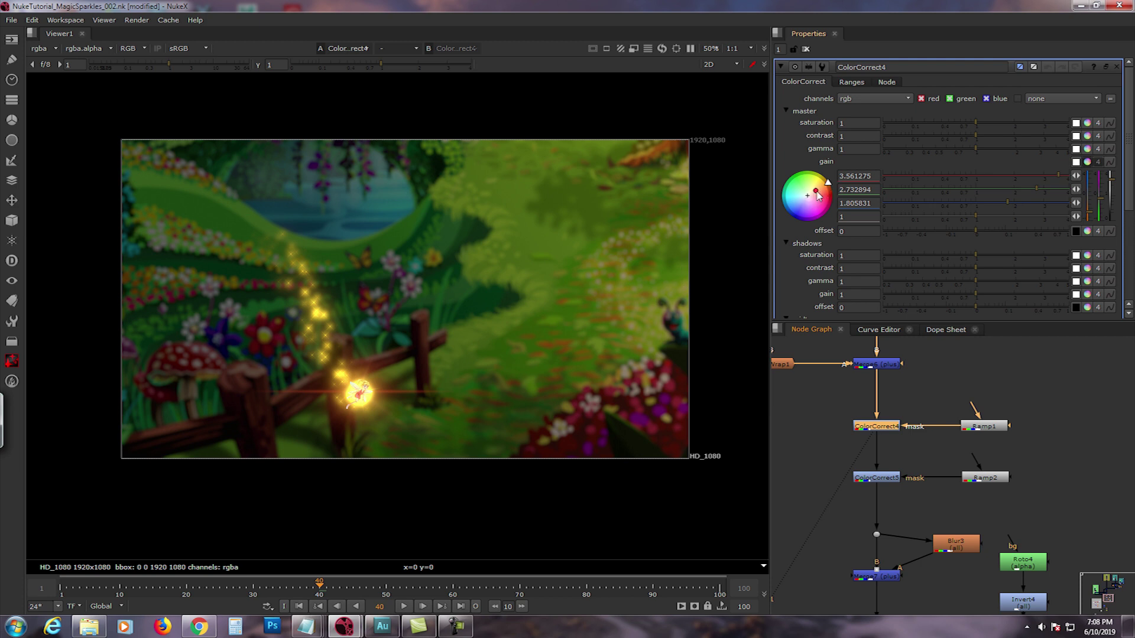
View the Ramp2 mask and ColorCorrect5's output, and inspect the properties of both nodes
left_click(976, 478)
key("1")
double_click(978, 478)
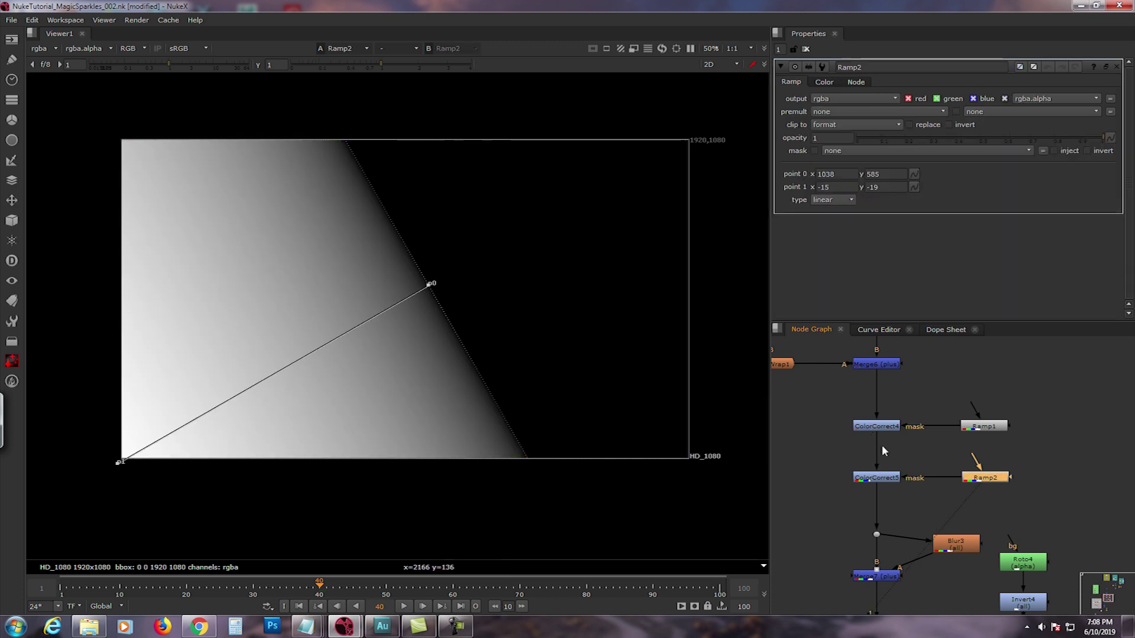
left_click(880, 477)
double_click(880, 478)
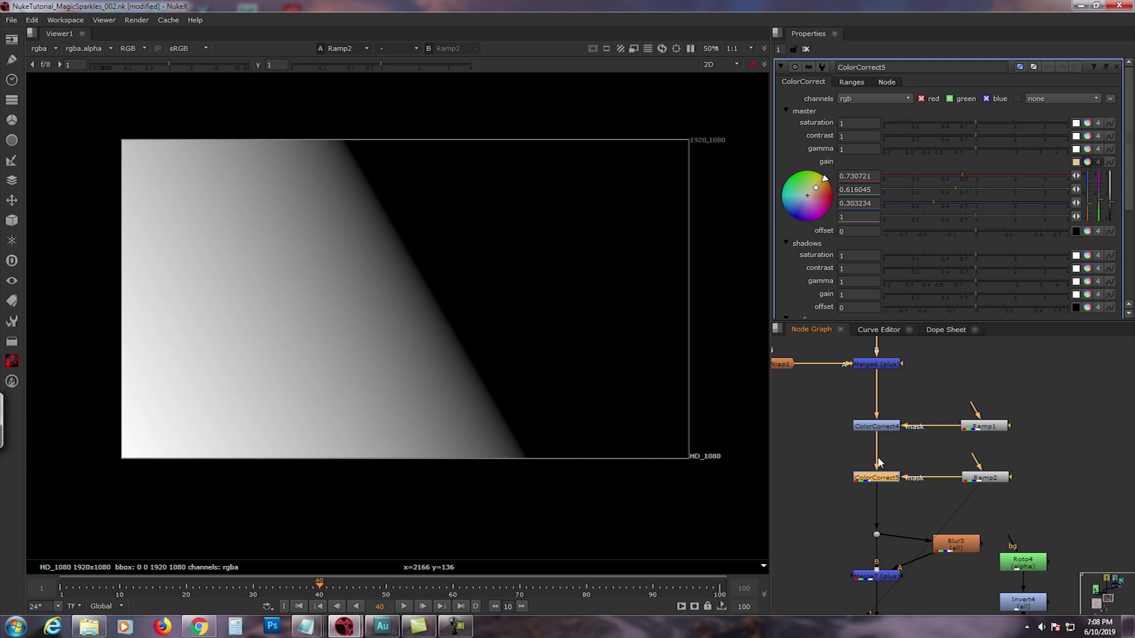
key("1")
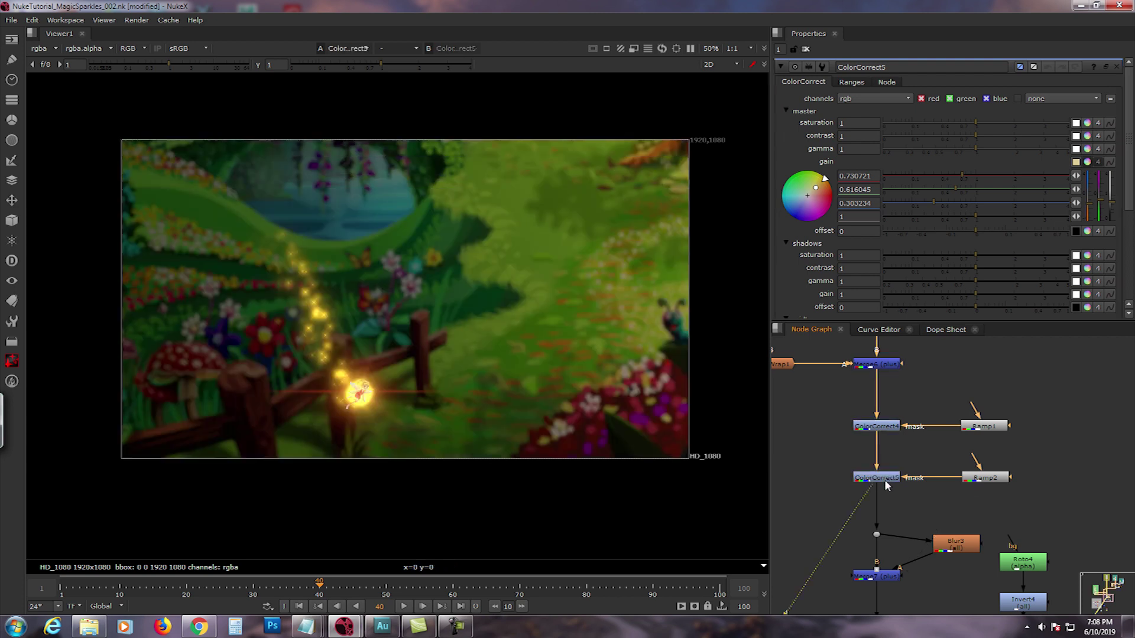
Assign ColorCorrect5 to viewer input 1 and ColorCorrect4 to input 2, and toggle between them to compare the grading
left_click(879, 427)
key("1")
left_click(877, 478)
key("1")
scroll(384, 391, "up", 1)
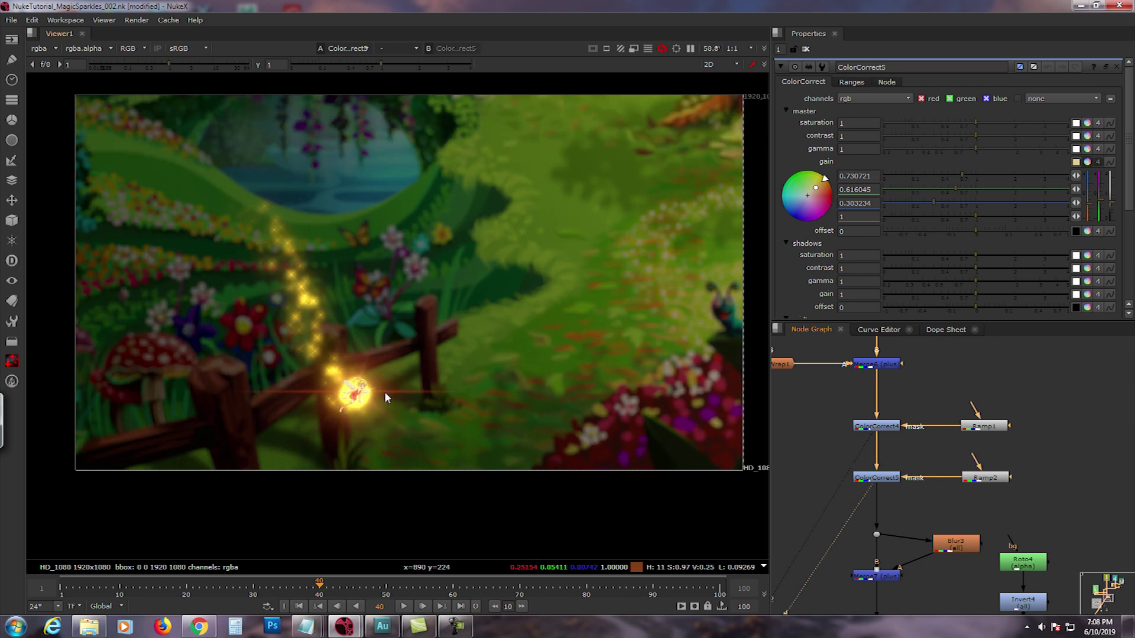
key("2")
key("1")
key("2")
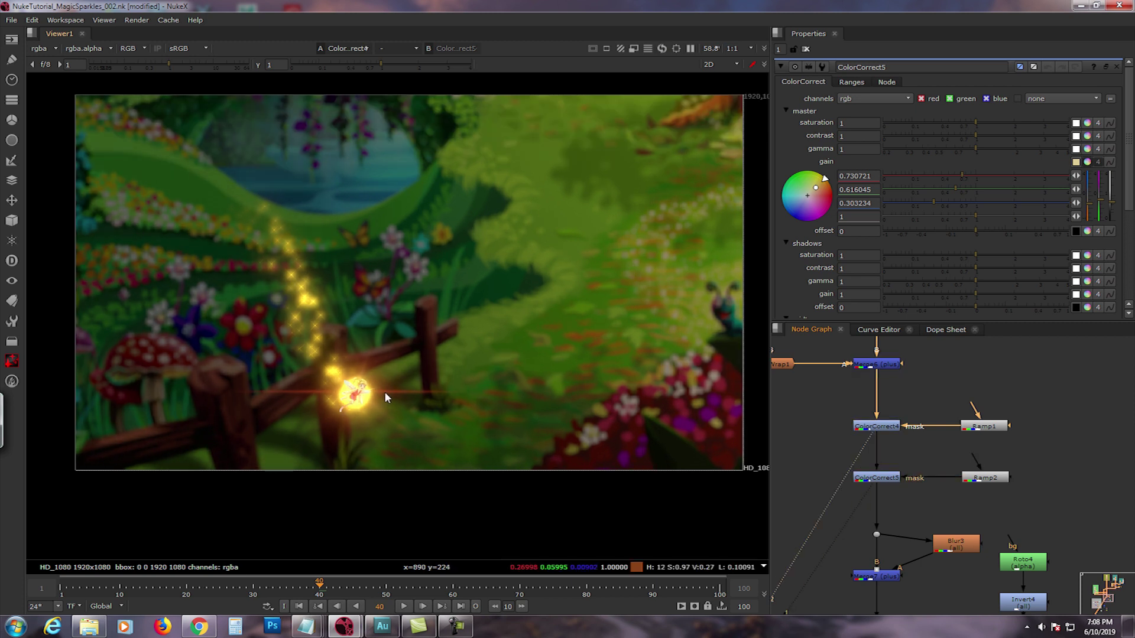
key("Down")
middle_click_drag(387, 407, 382, 416)
scroll(383, 417, "down", 1)
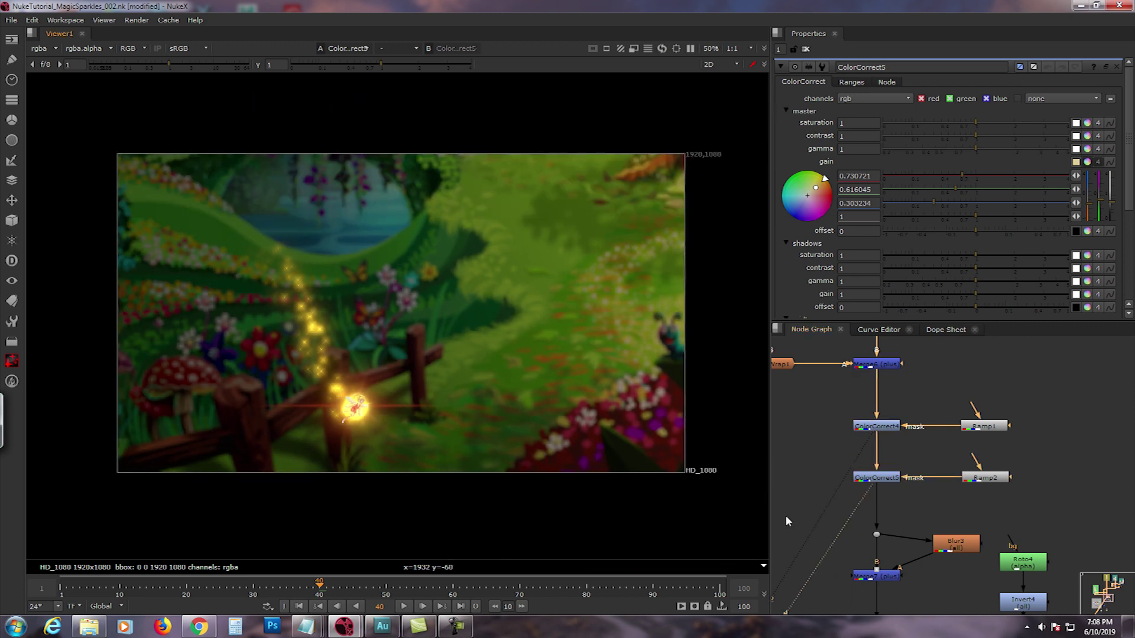
View Merge7's output below the color corrections and open the properties of Blur3 feeding it
middle_click_drag(877, 481, 891, 448)
middle_click_drag(876, 505, 889, 466)
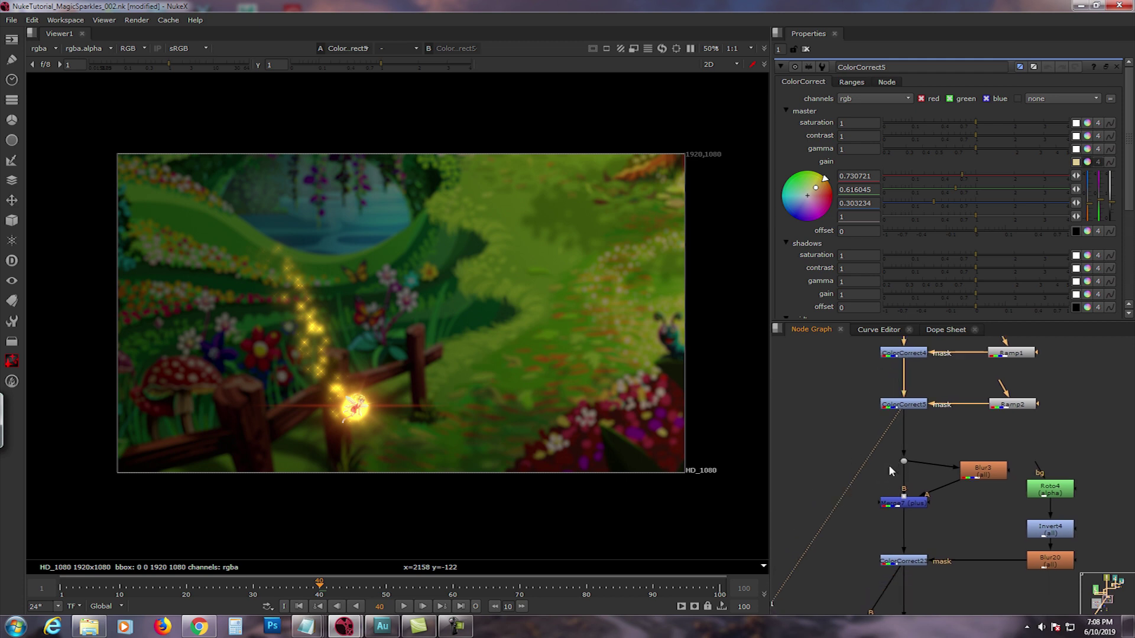
left_click(918, 506)
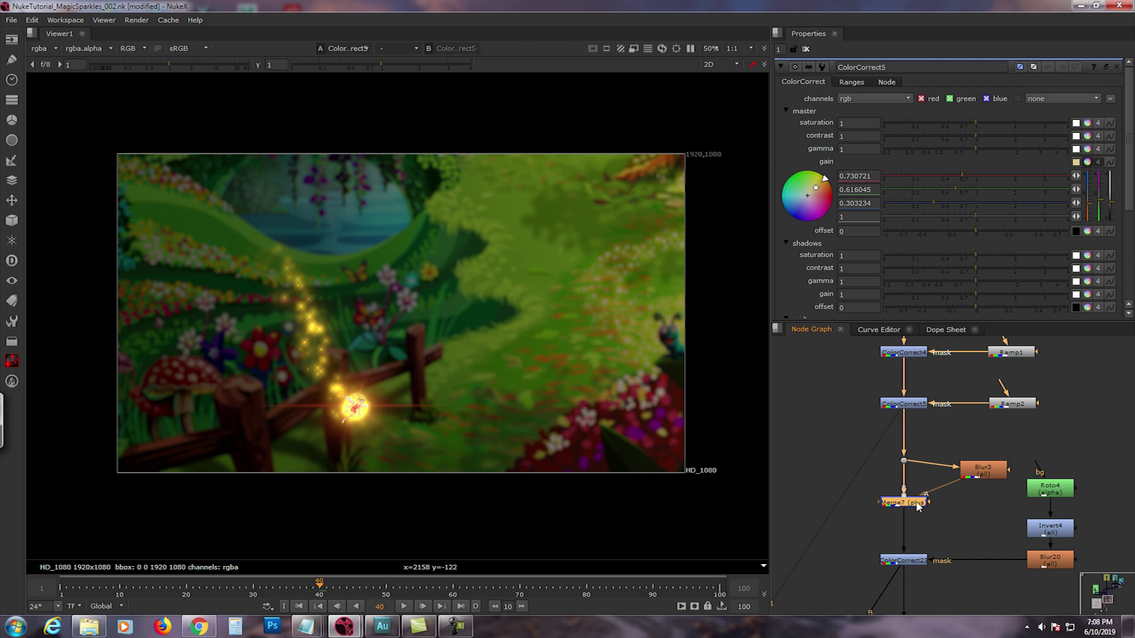
key("1")
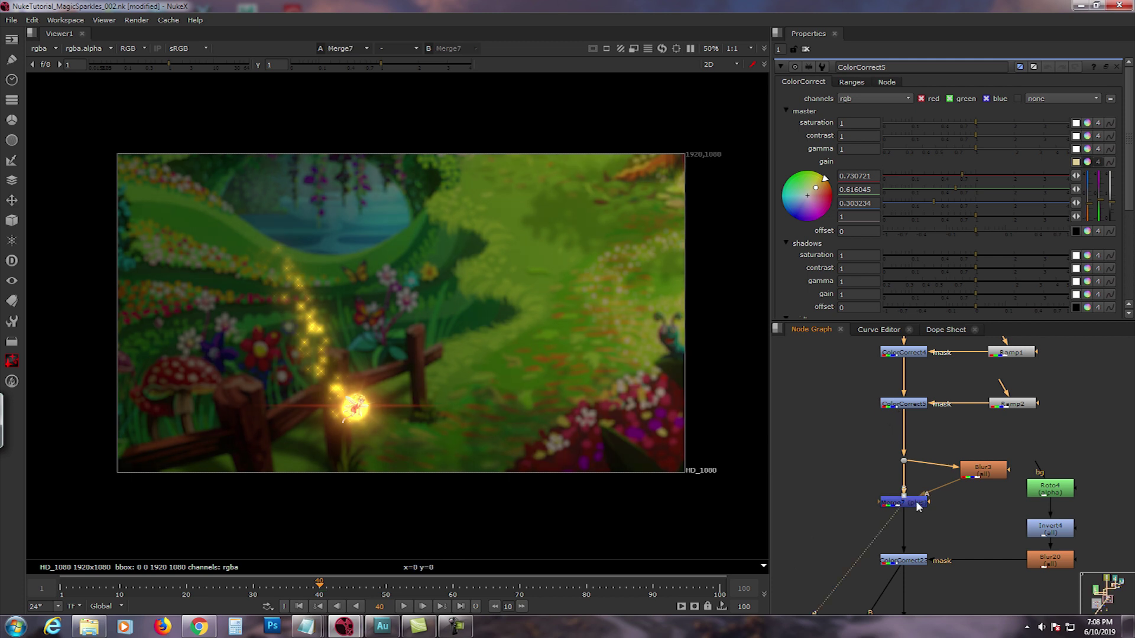
double_click(992, 474)
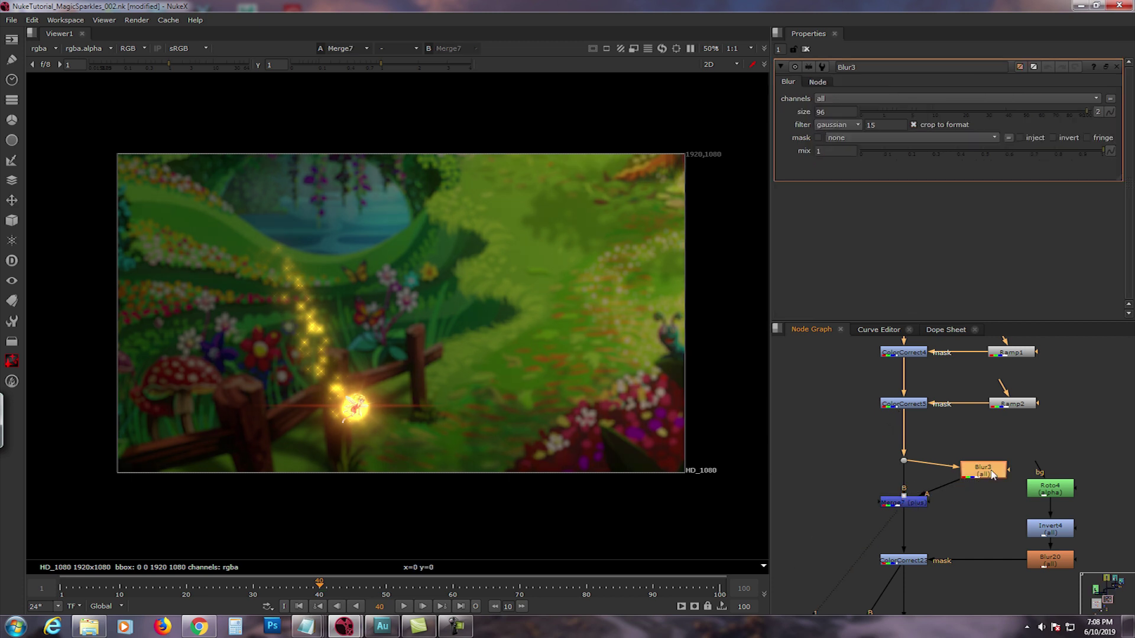
View ColorCorrect5's output before the blur, followed by Blur3's blurred output
left_click(914, 403)
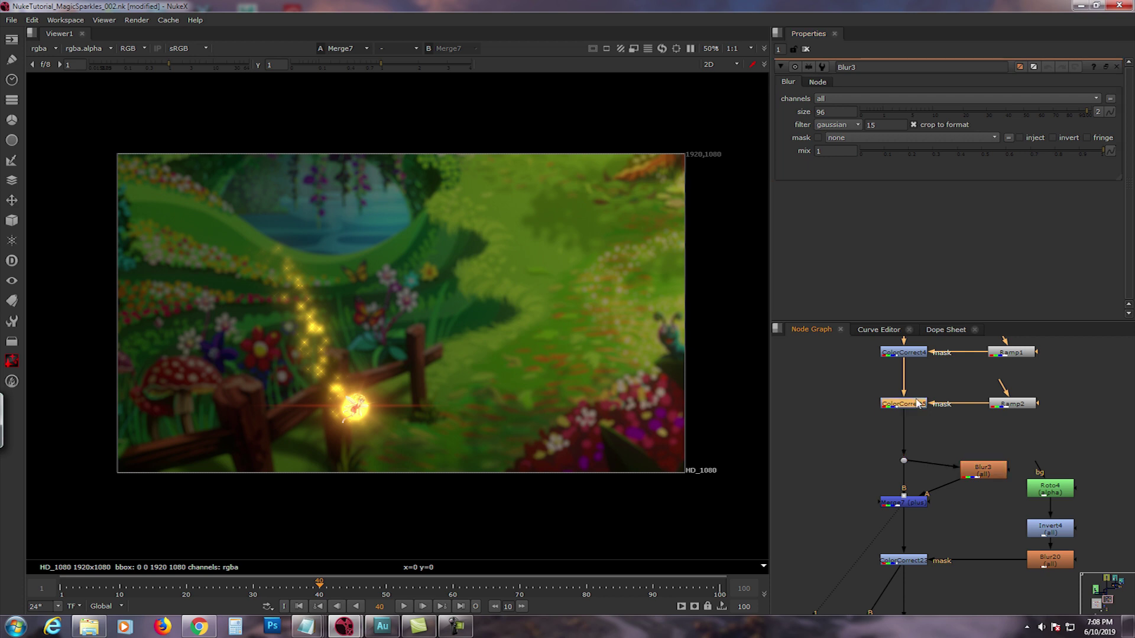
key("1")
middle_click_drag(908, 435, 870, 396)
scroll(914, 437, "up", 1)
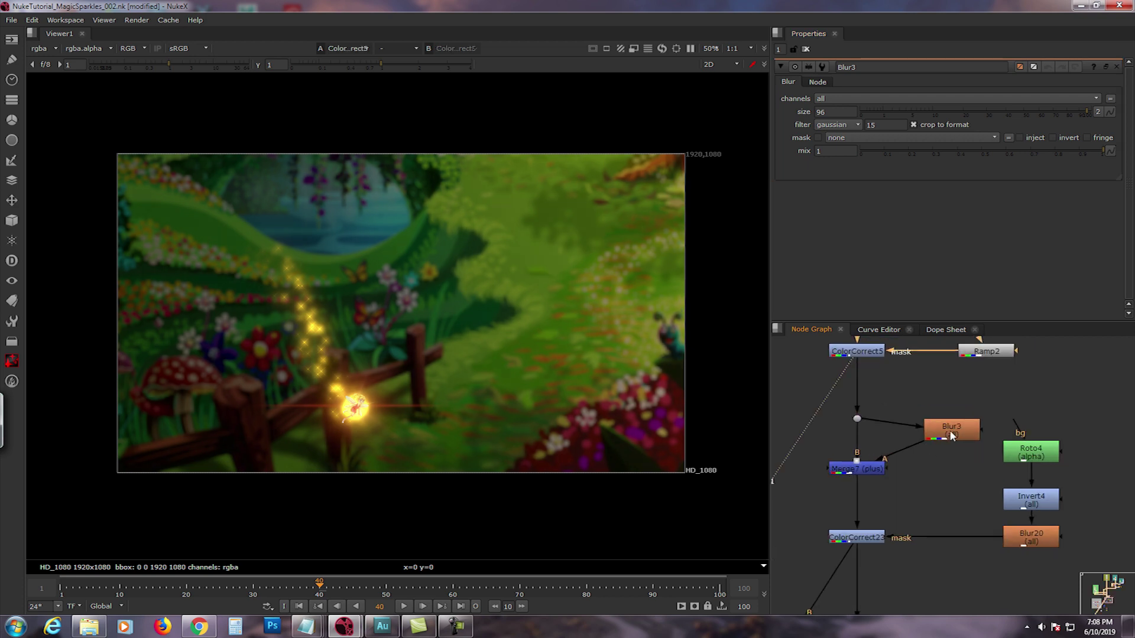
left_click(952, 436)
key("1")
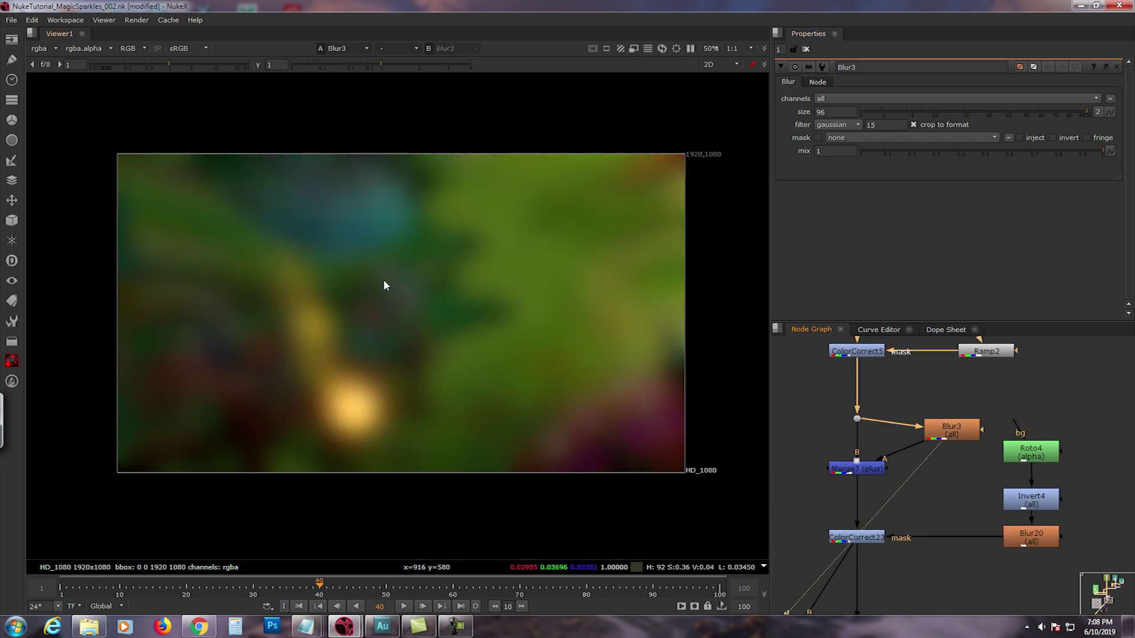
Nudge Merge7 slightly lower, and assign Dot4 to viewer input 1 and Blur3 to input 2 for comparison
left_click_drag(869, 471, 871, 480)
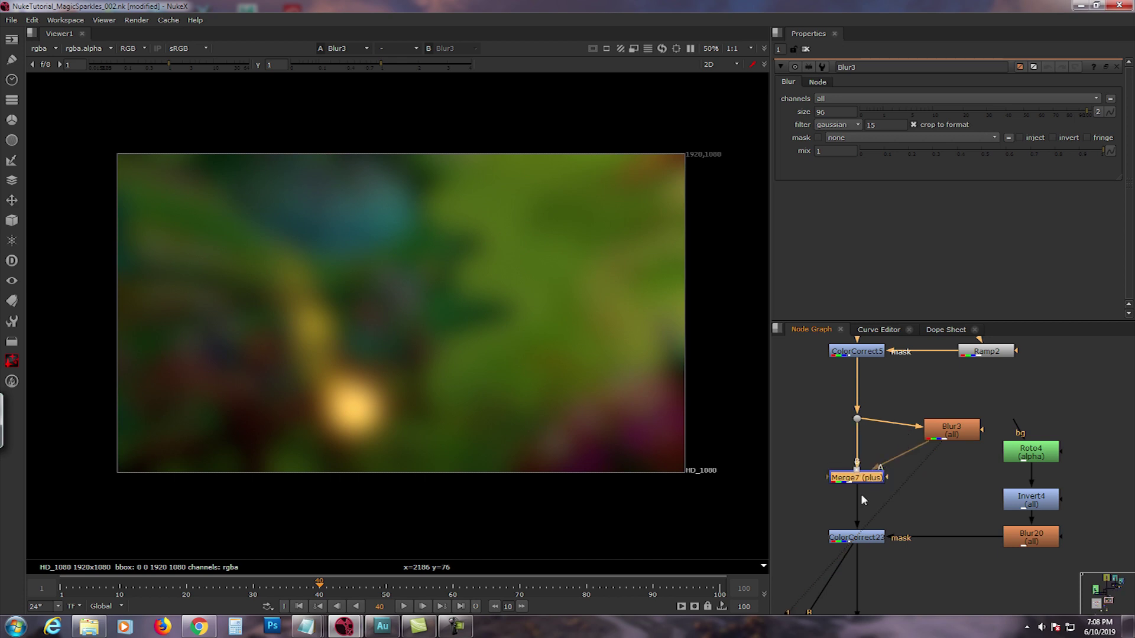
left_click(856, 419)
key("1")
left_click(943, 435)
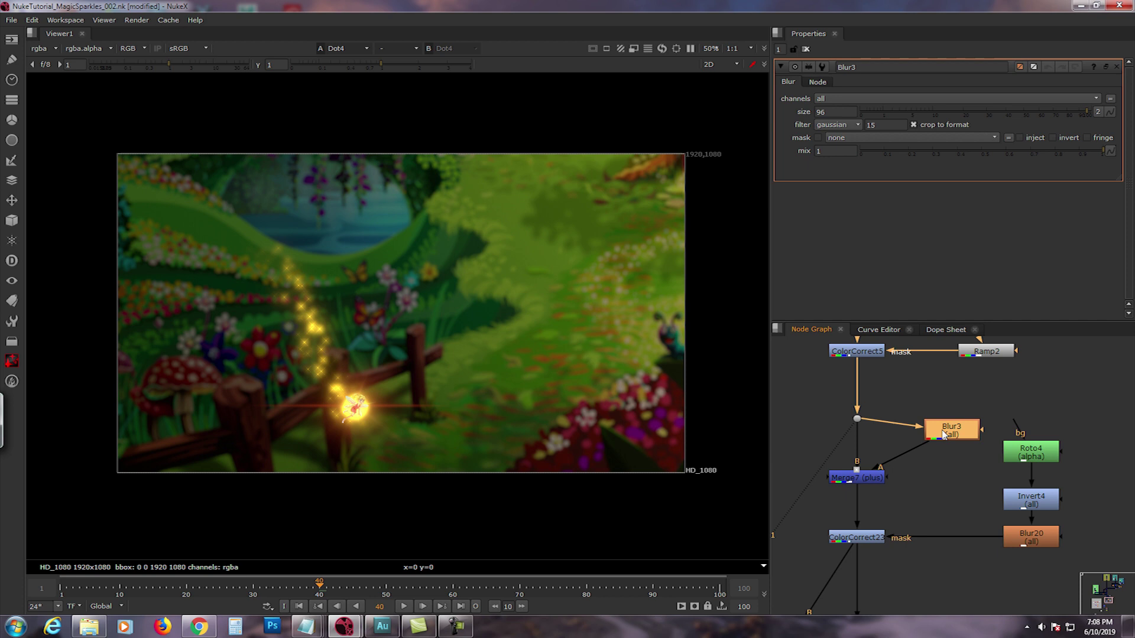
key("2")
left_click(856, 420)
key("1")
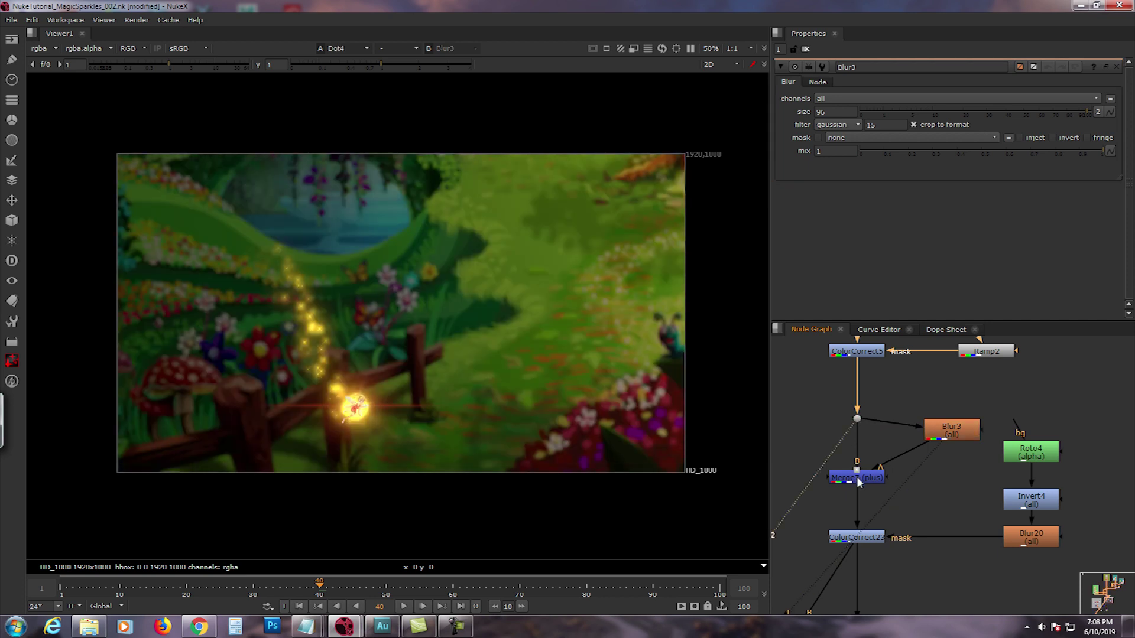
View Merge7's output, open its properties, and move the node slightly lower
left_click(859, 479)
key("1")
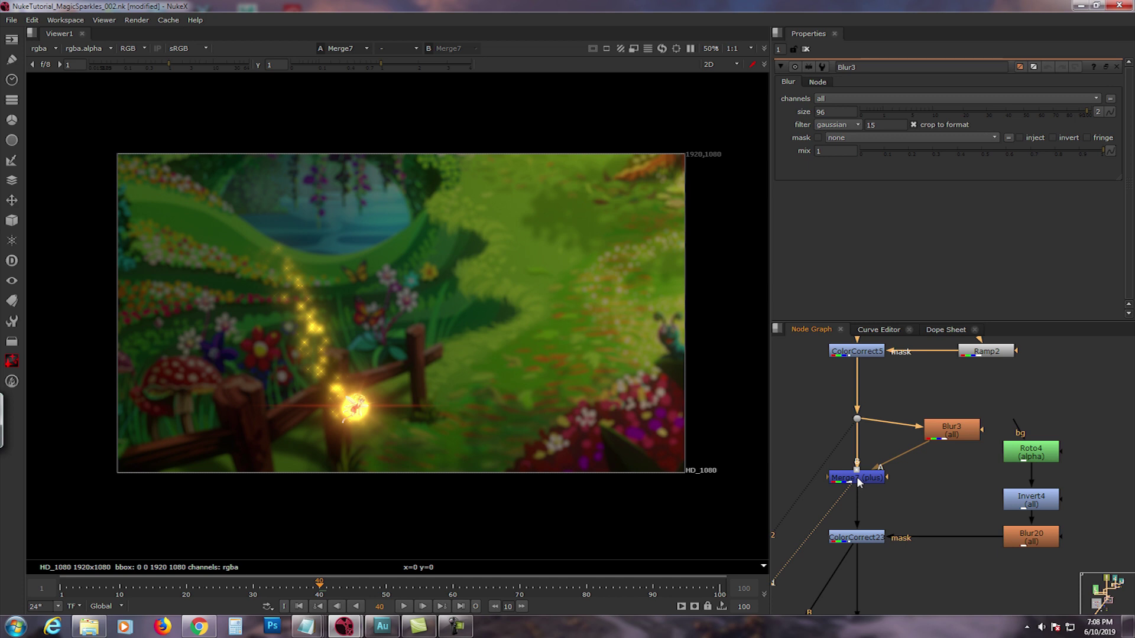
middle_click_drag(875, 480, 900, 453)
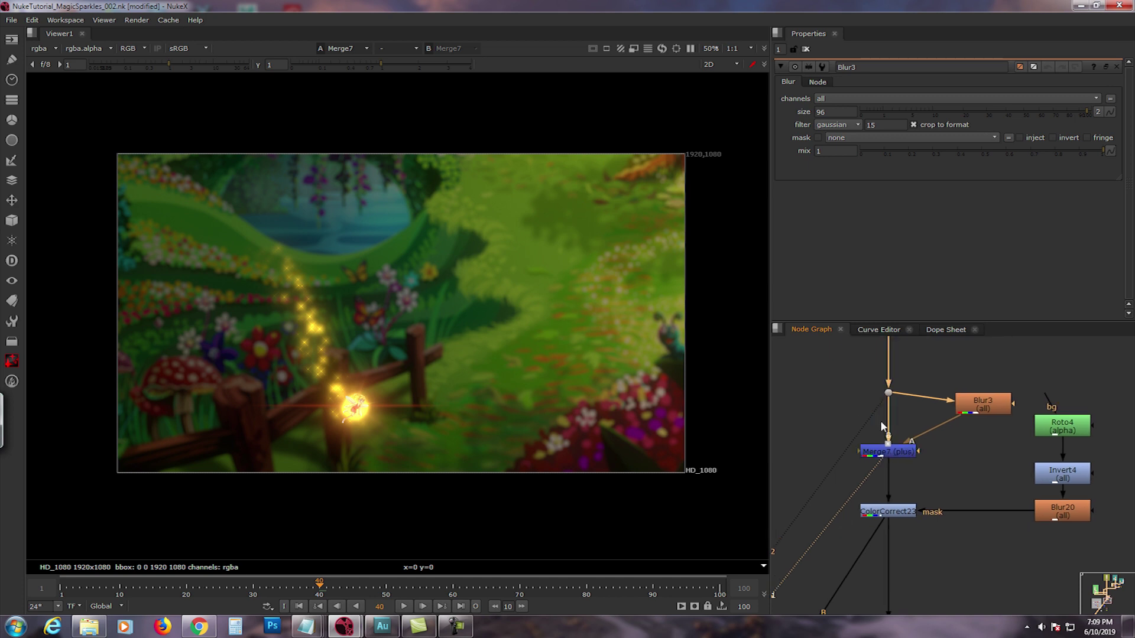
double_click(900, 453)
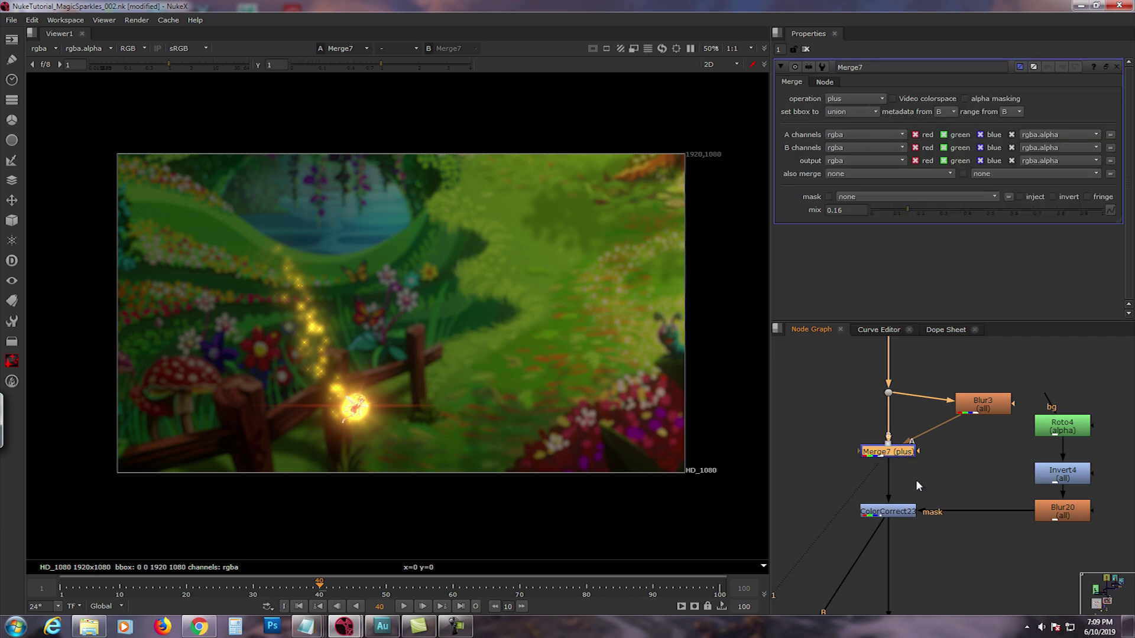
left_click_drag(900, 457, 899, 463)
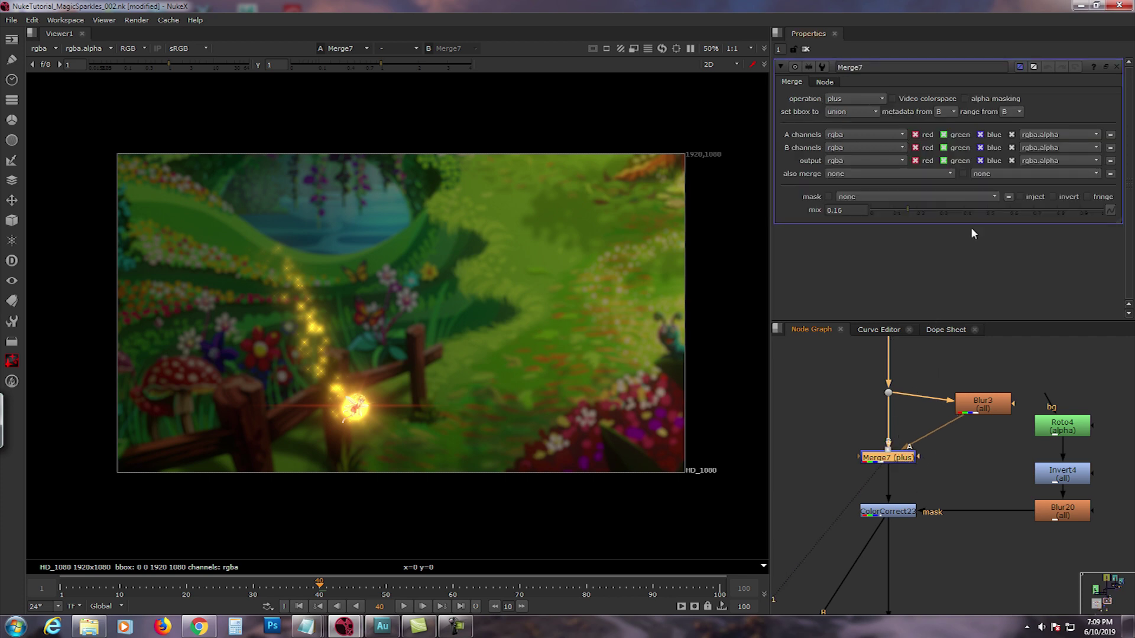
Shift ColorCorrect23 slightly lower beneath Merge7 and view its output
middle_click_drag(921, 483, 927, 406)
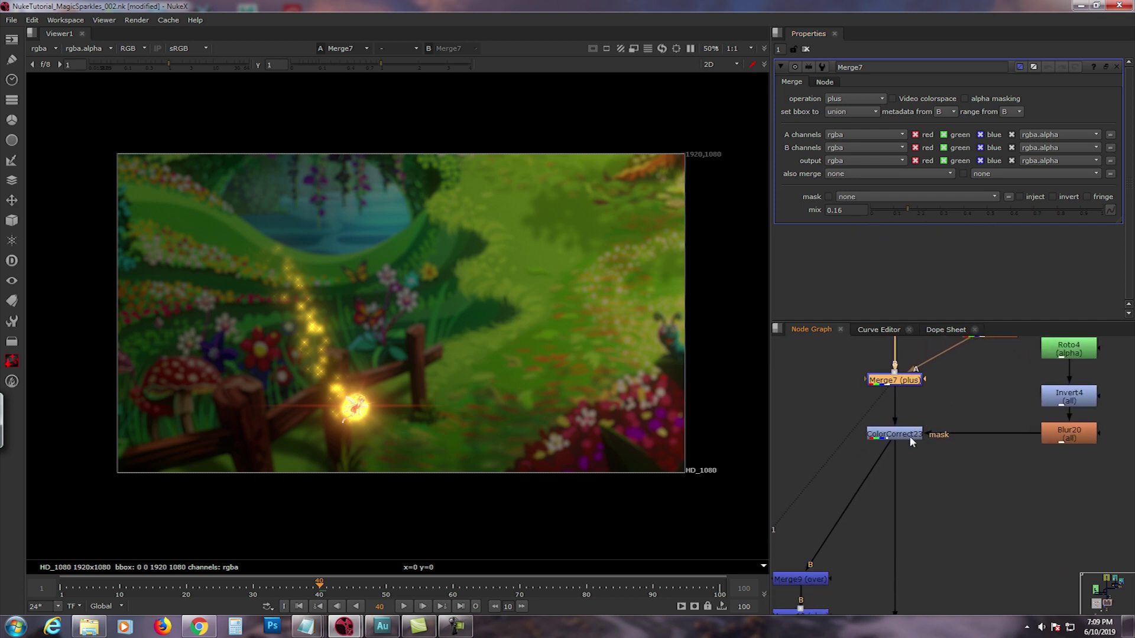
left_click_drag(909, 435, 908, 445)
key("1")
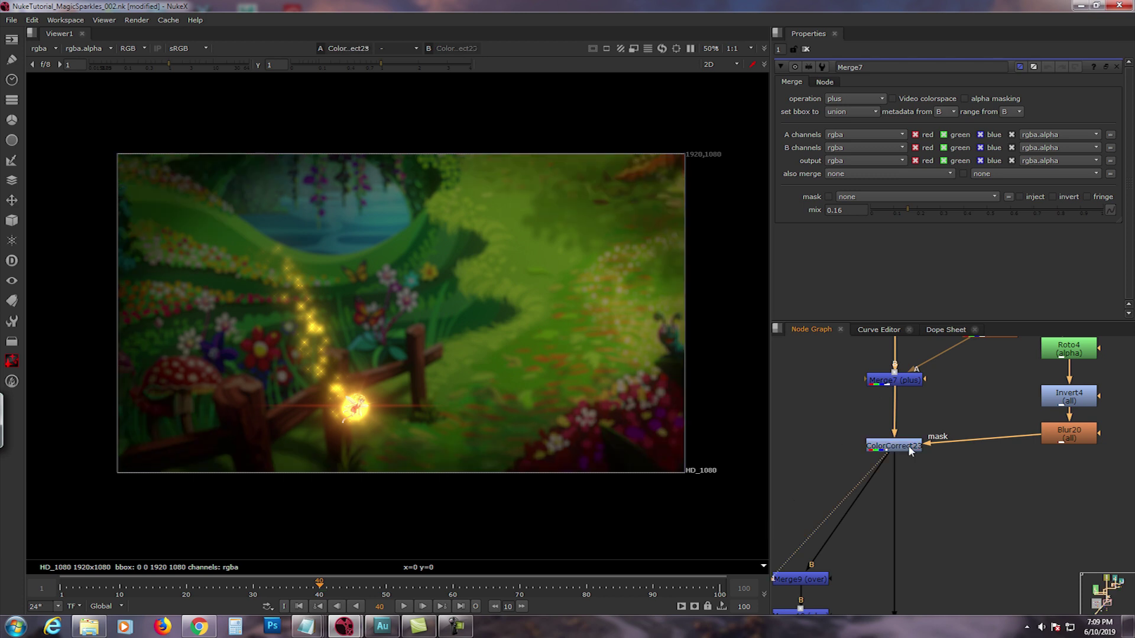
Open Roto4's properties and view the outputs of Roto4, Invert4 and Blur20 that build ColorCorrect23's mask
middle_click_drag(962, 448, 913, 496)
double_click(1012, 400)
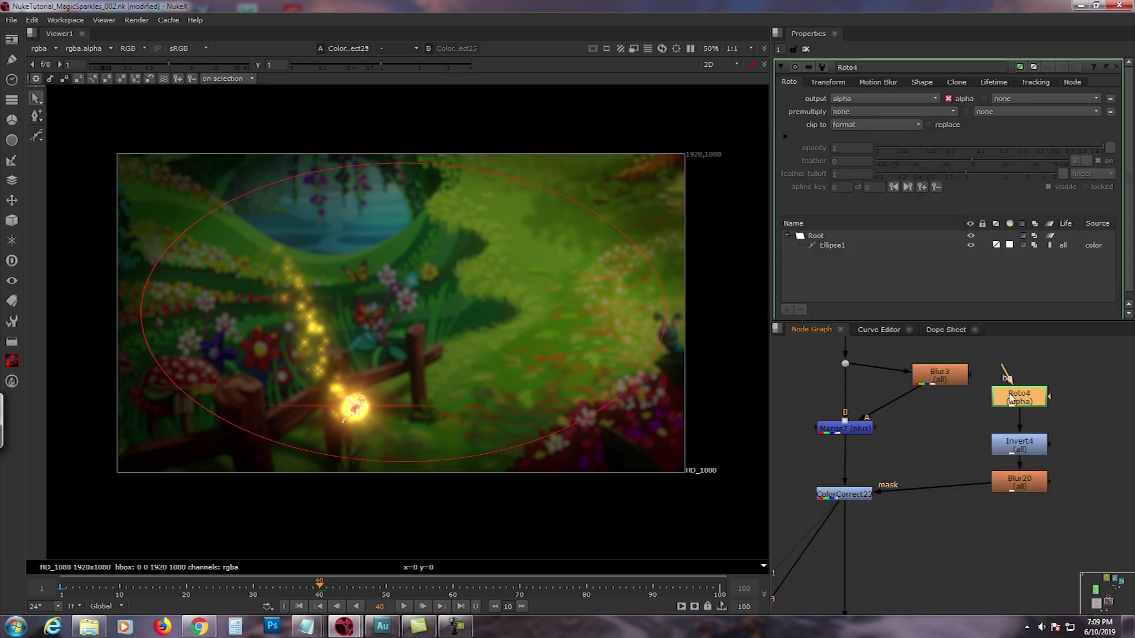
key("1")
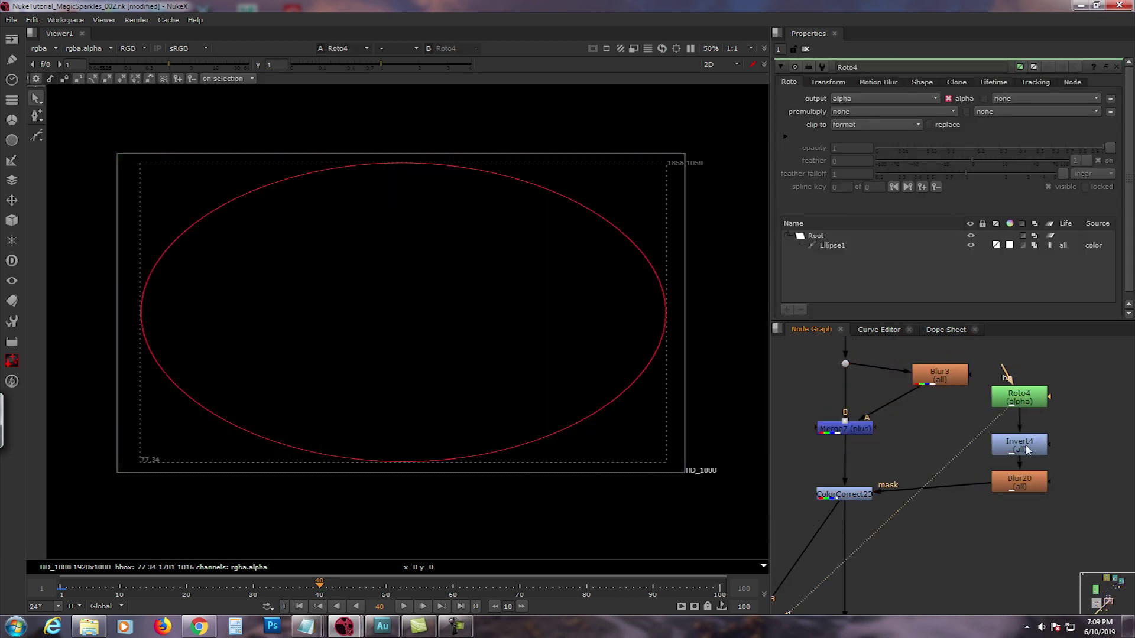
left_click(1026, 449)
key("1")
left_click(1015, 487)
key("1")
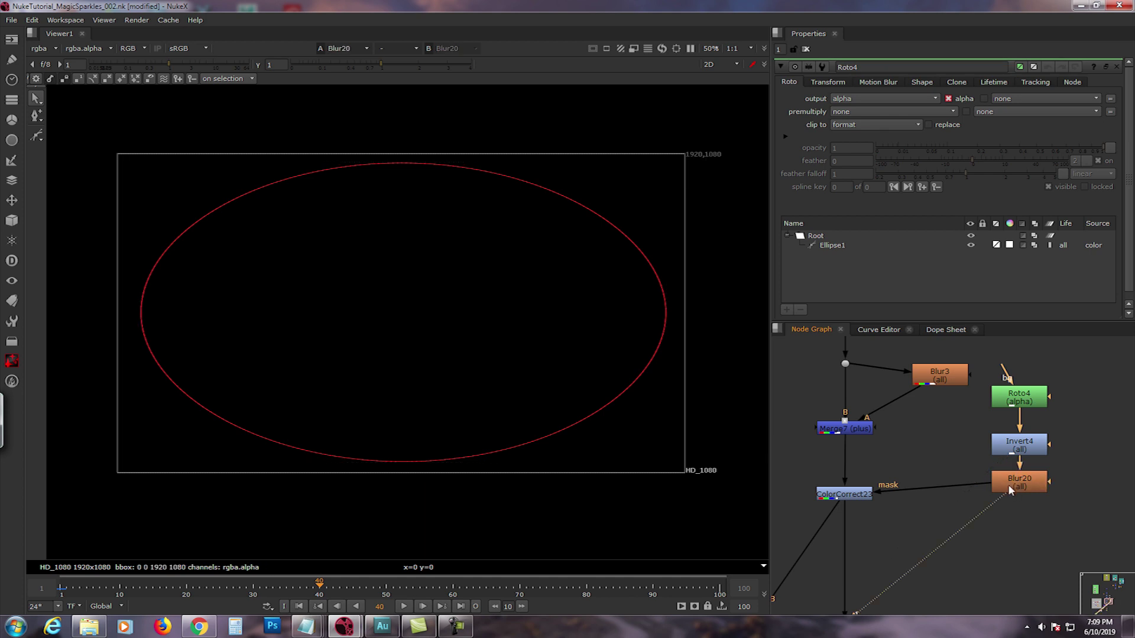
Assign ColorCorrect23 to viewer input 1 and Merge7 to input 2, and open ColorCorrect23's properties to examine the masked darkening
left_click(855, 493)
key("1")
left_click(857, 431)
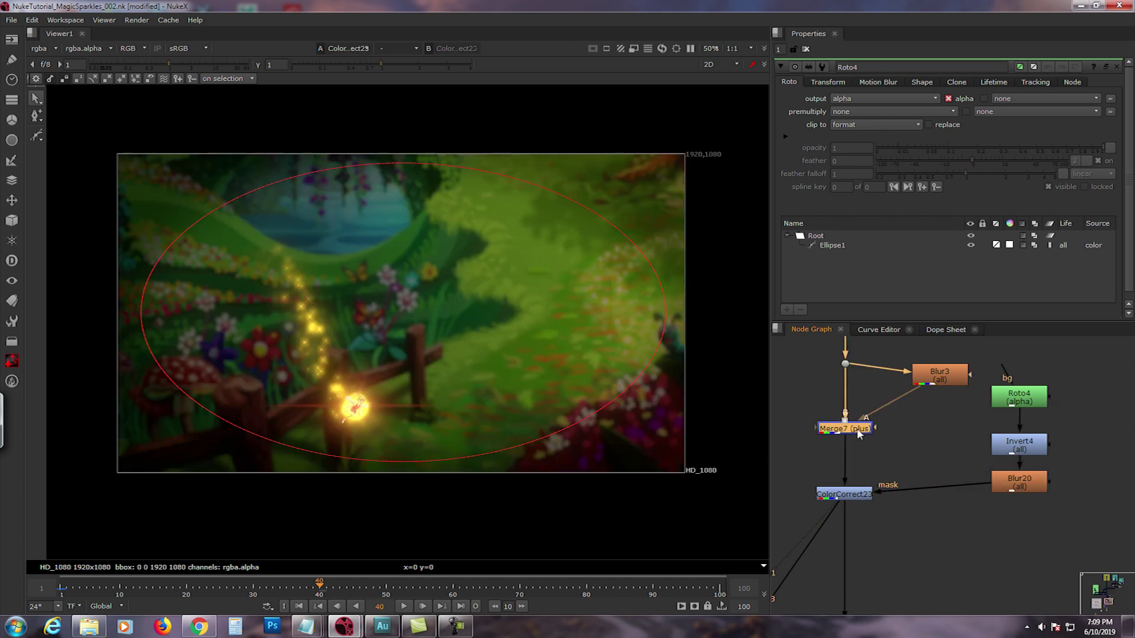
key("2")
double_click(858, 494)
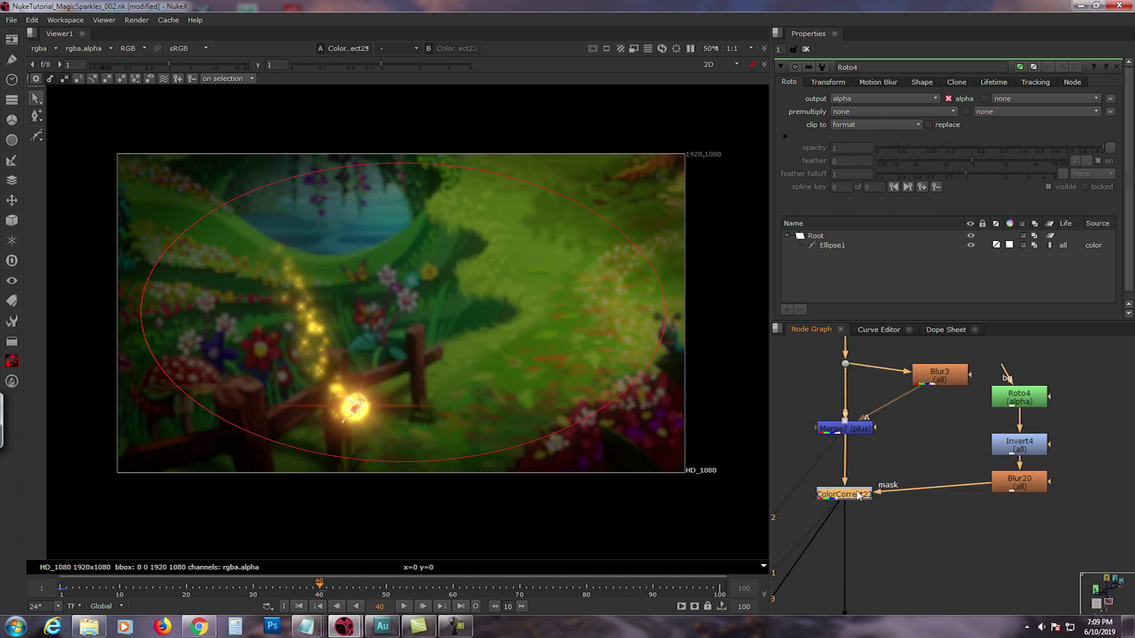
key("1")
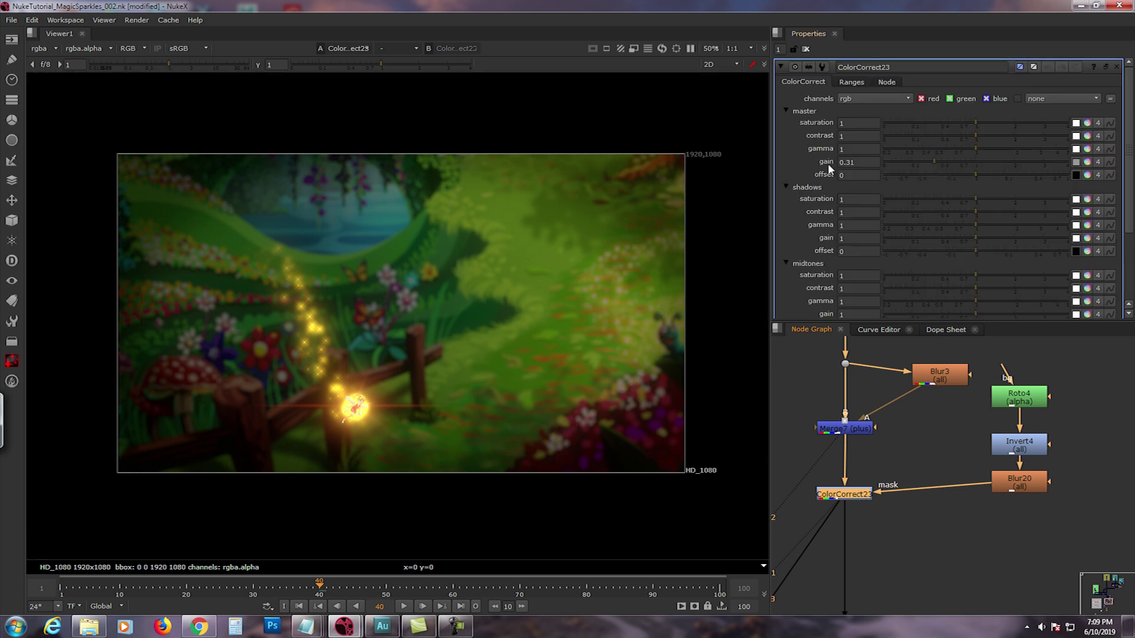
left_click(861, 431)
middle_click_drag(877, 521, 955, 477)
scroll(959, 474, "down", 2)
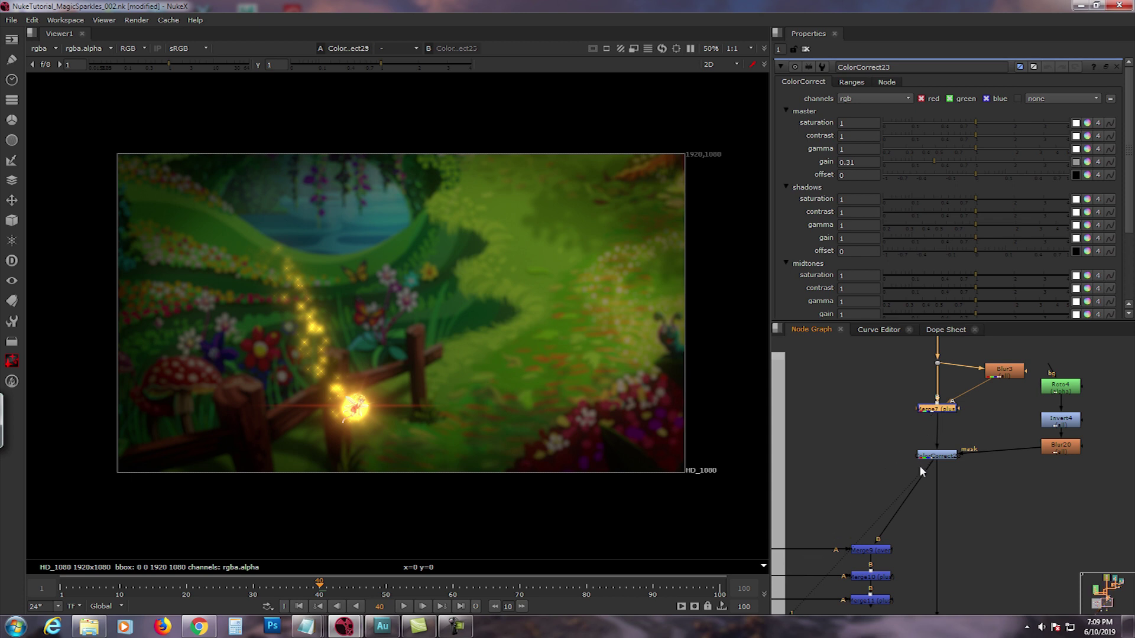
left_click(938, 456)
key("1")
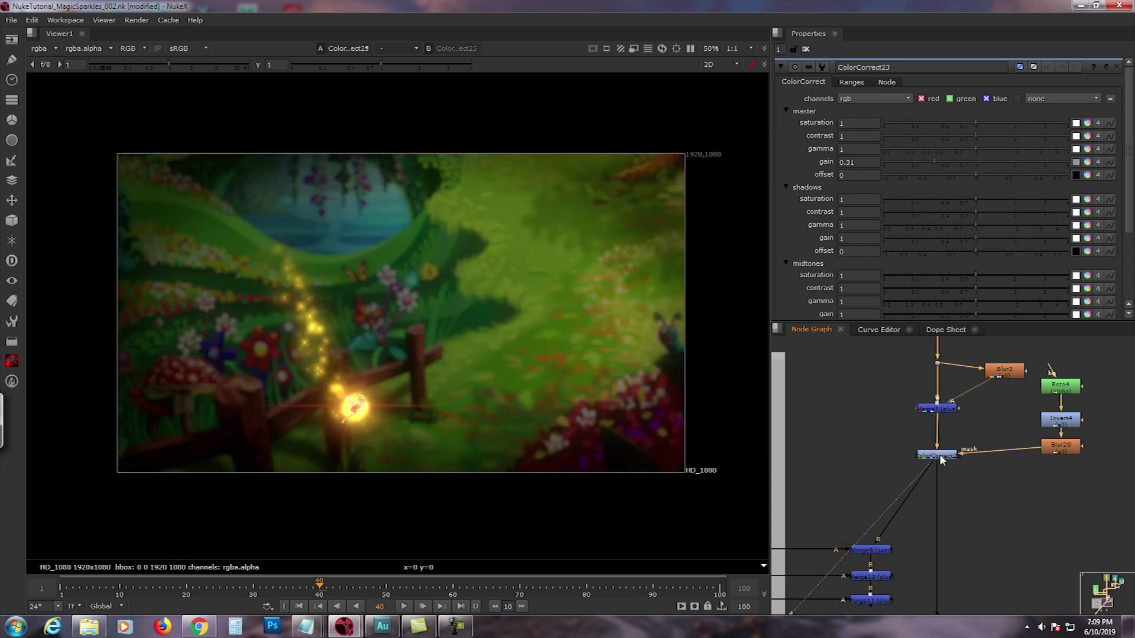
View the output of Sharpen1, further down the main branch below ColorCorrect23
scroll(938, 540, "down", 1)
middle_click_drag(939, 541, 979, 414)
mouse_move(977, 459)
middle_mouse_down()
mouse_move(954, 477)
mouse_move(957, 435)
mouse_move(956, 475)
mouse_move(957, 448)
middle_mouse_up()
scroll(955, 476, "up", 2)
left_click(959, 482)
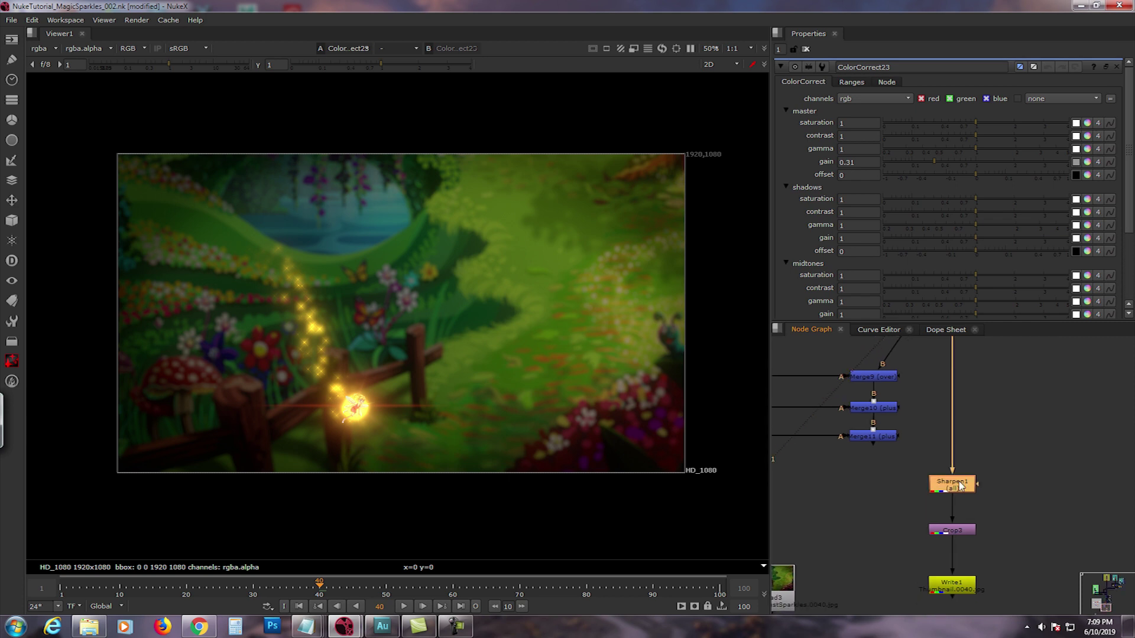
key("1")
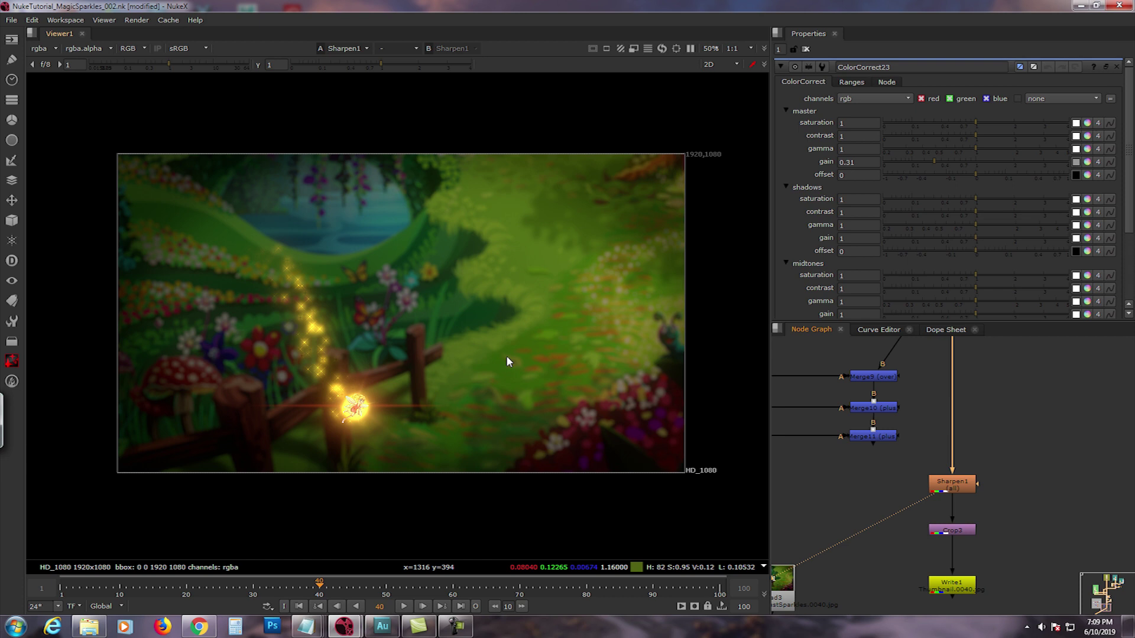
View Crop3's output below Sharpen1 and open its properties
scroll(958, 488, "up", 2)
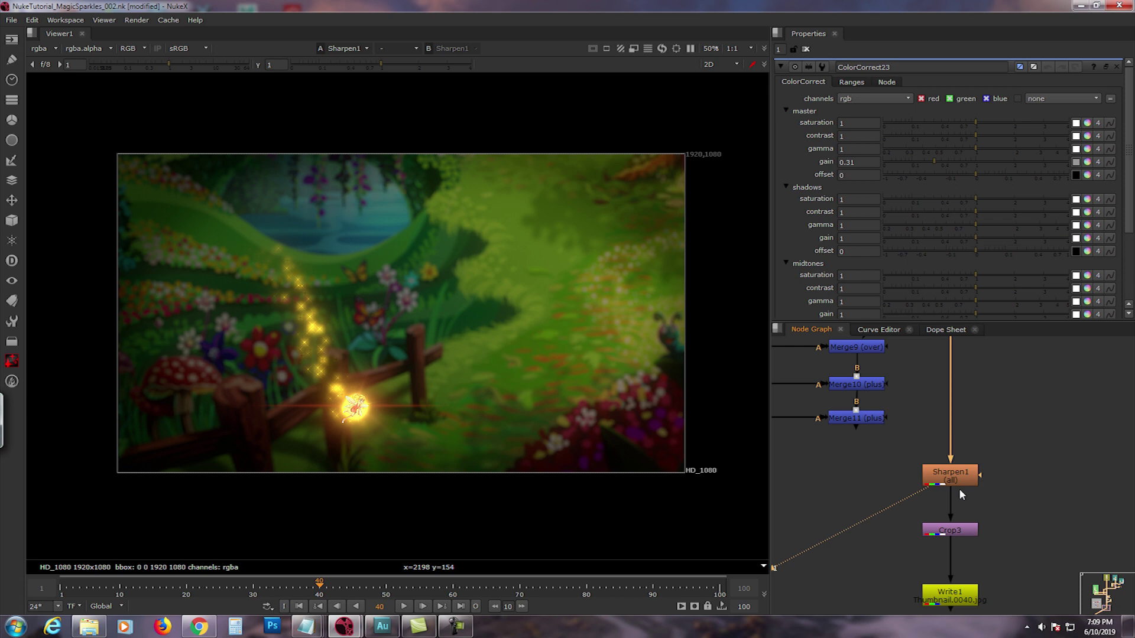
scroll(960, 491, "up", 2)
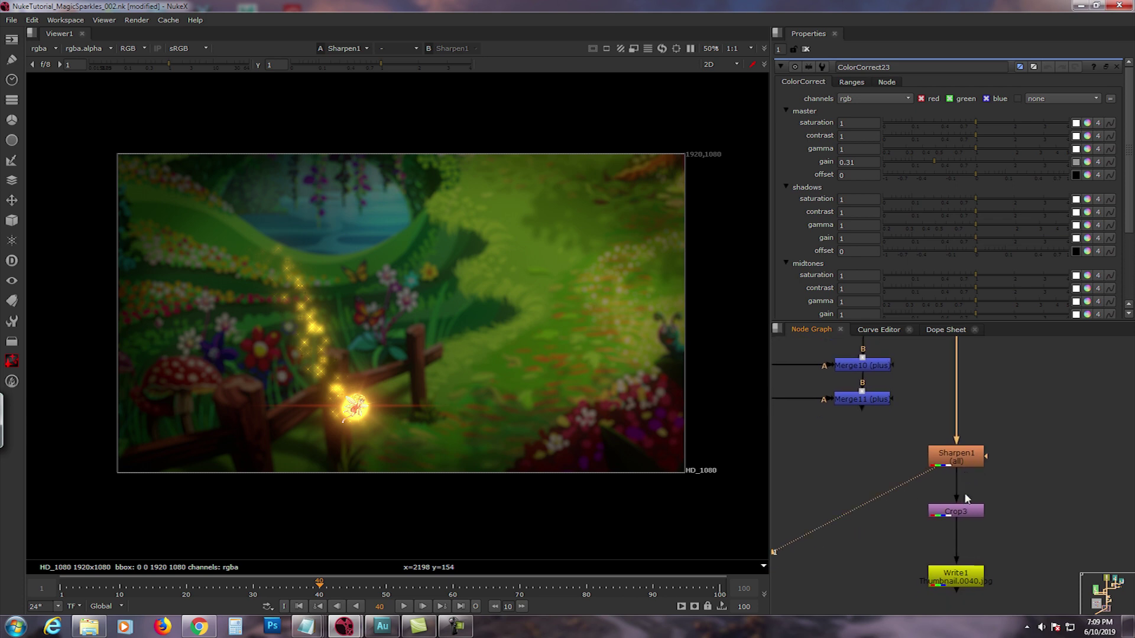
left_click(967, 492)
key("1")
double_click(967, 491)
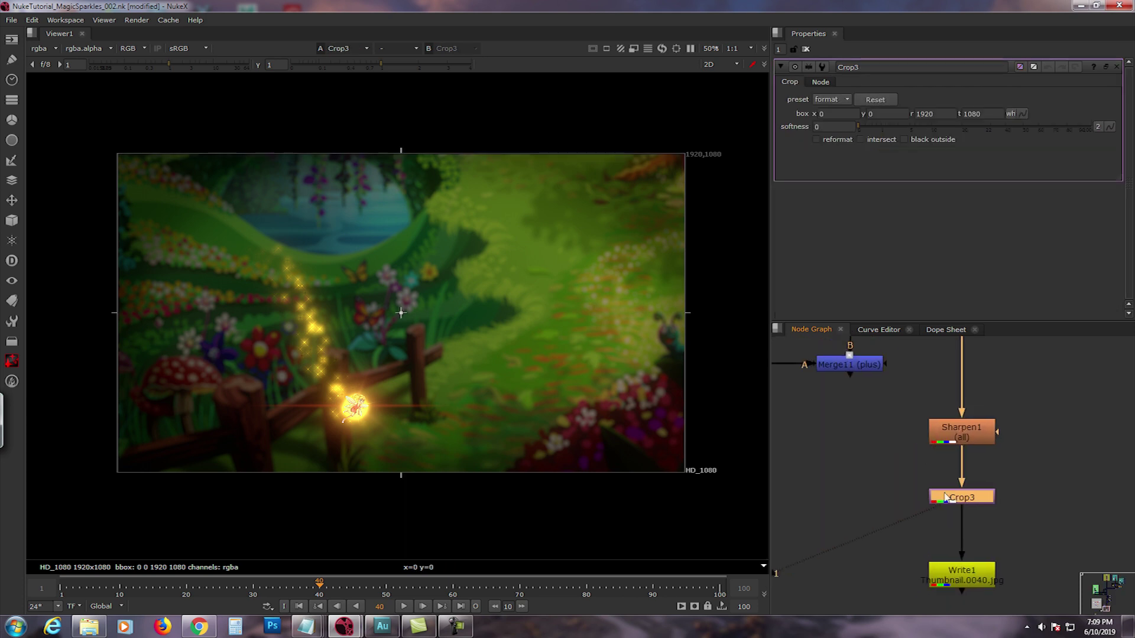
View the rendered sequence in Read3, play it forward, and stop the playback
scroll(952, 488, "down", 3)
middle_click_drag(963, 499, 937, 438)
scroll(913, 485, "up", 1)
middle_click_drag(913, 485, 973, 444)
left_click(882, 470)
key("1")
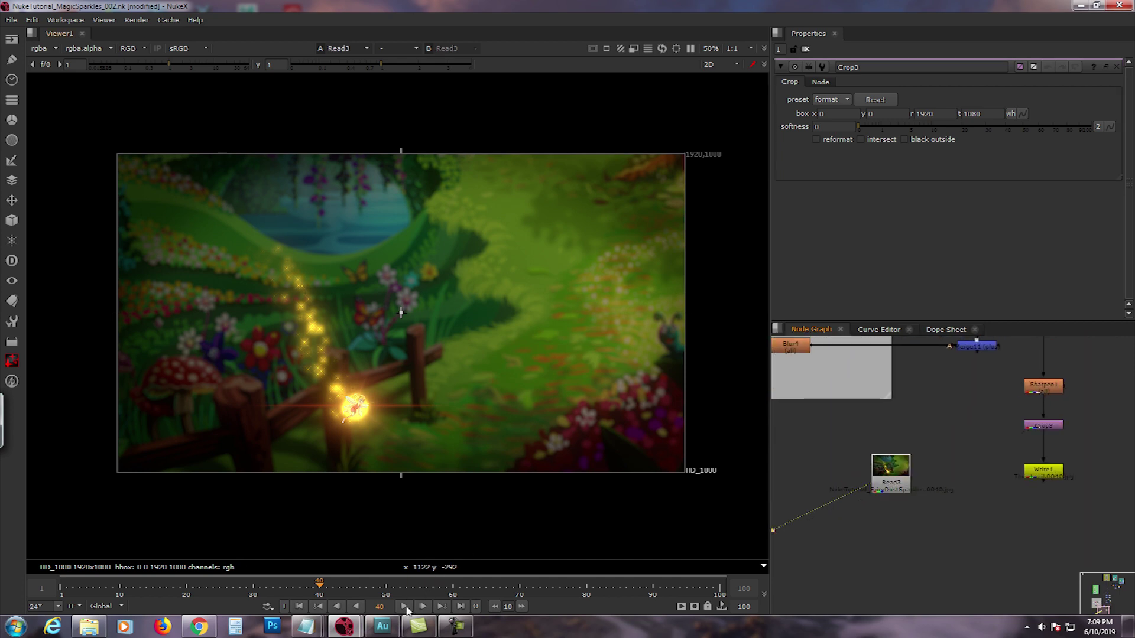
left_click(405, 608)
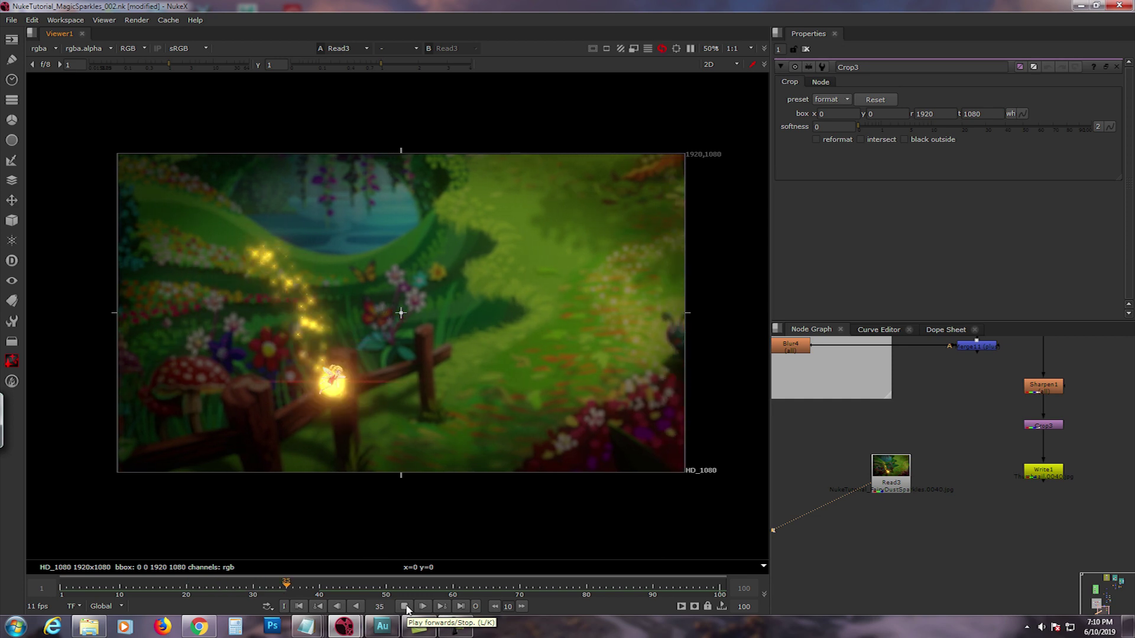
left_click(404, 606)
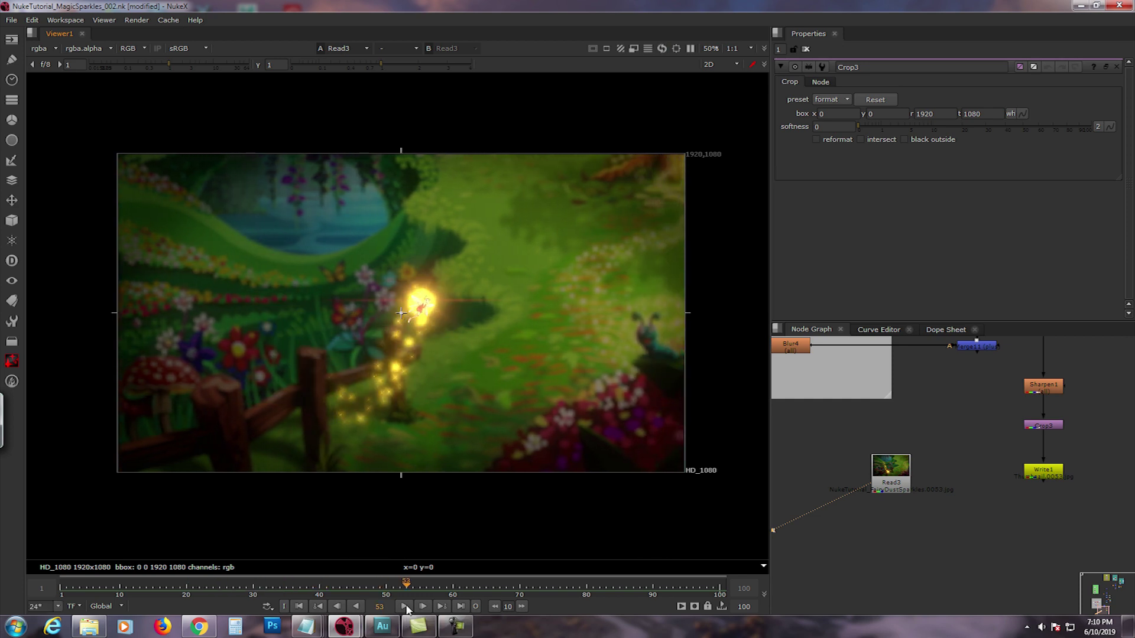
Return to frame 40 and examine the Thumbnail backdrop with the merges it feeds
left_click(319, 585)
middle_click_drag(913, 467, 996, 525)
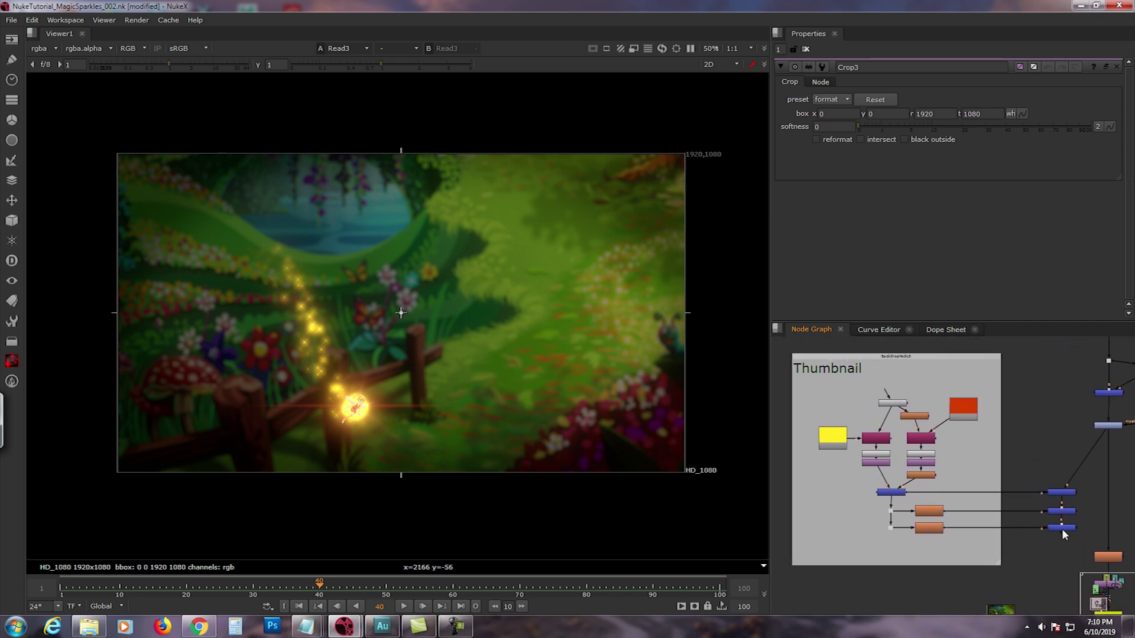
middle_click_drag(1062, 530, 1033, 508)
middle_click_drag(925, 536, 920, 503)
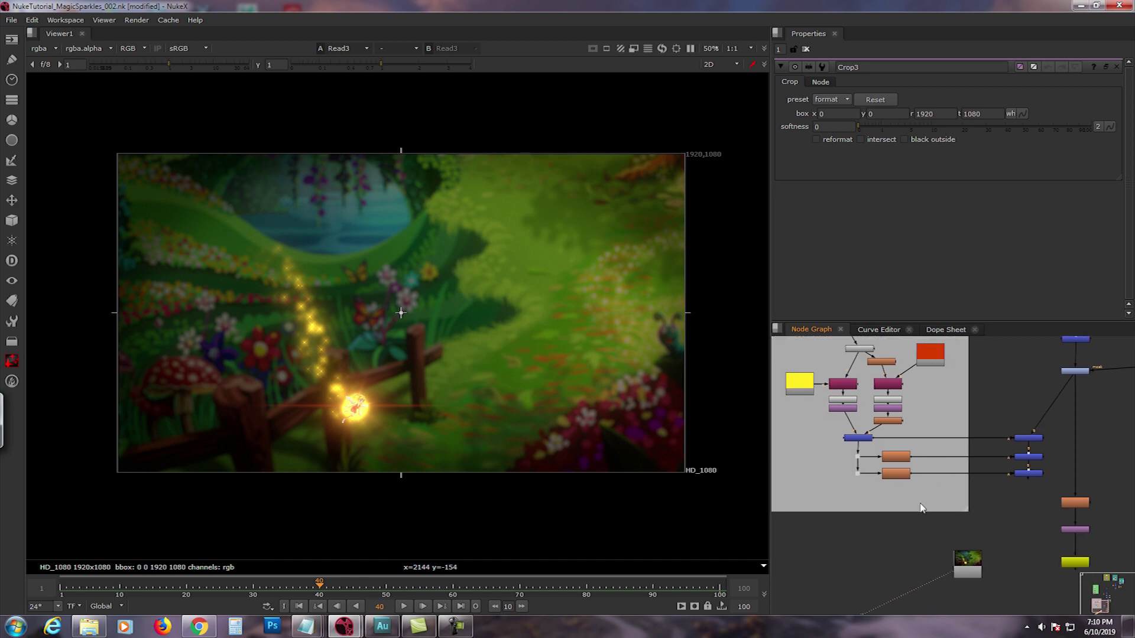
Go to the last frame, 100, and view ColorCorrect23's output up close
left_click(461, 607)
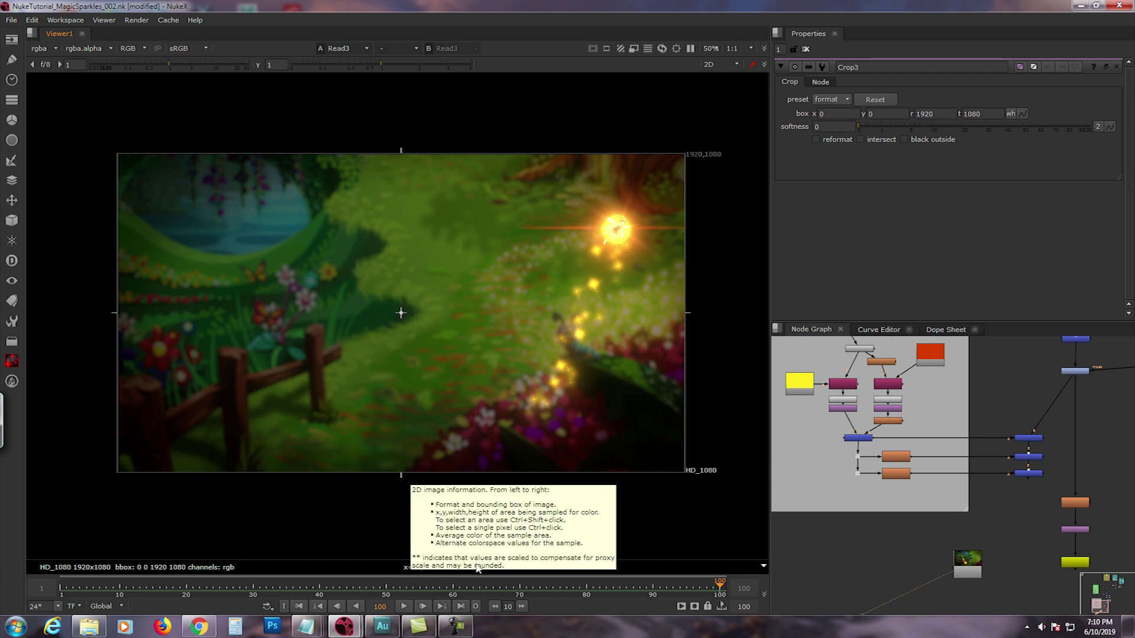
middle_click_drag(633, 464, 634, 477)
scroll(633, 474, "up", 2)
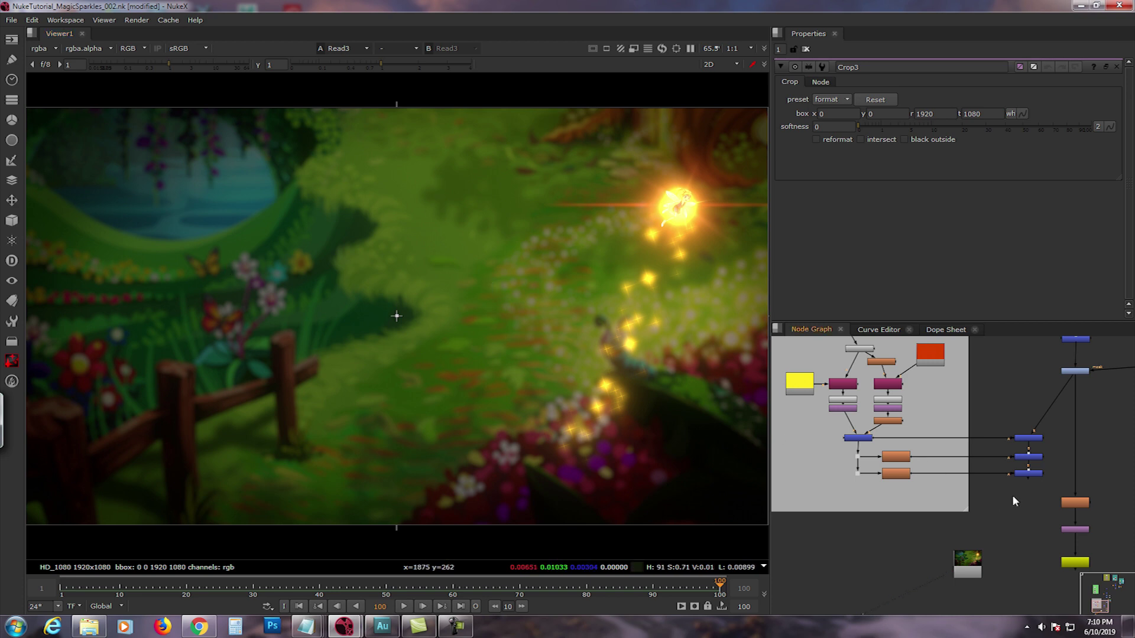
left_click(1070, 371)
key("1")
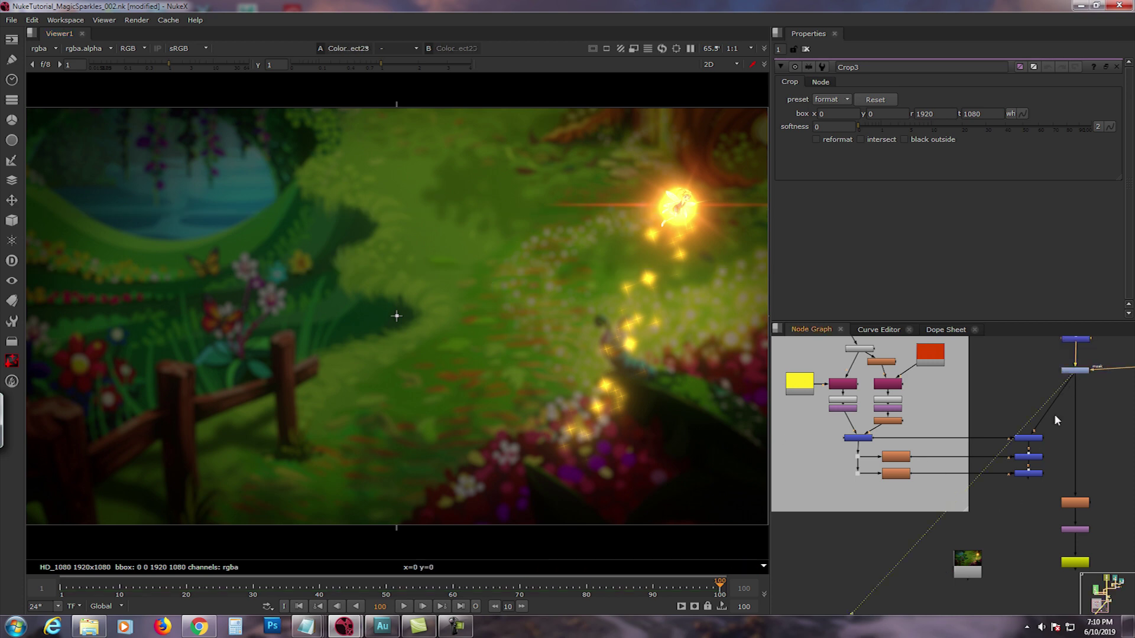
View Merge11's output with the glowing thumbnail title over the scene
scroll(969, 461, "up", 2)
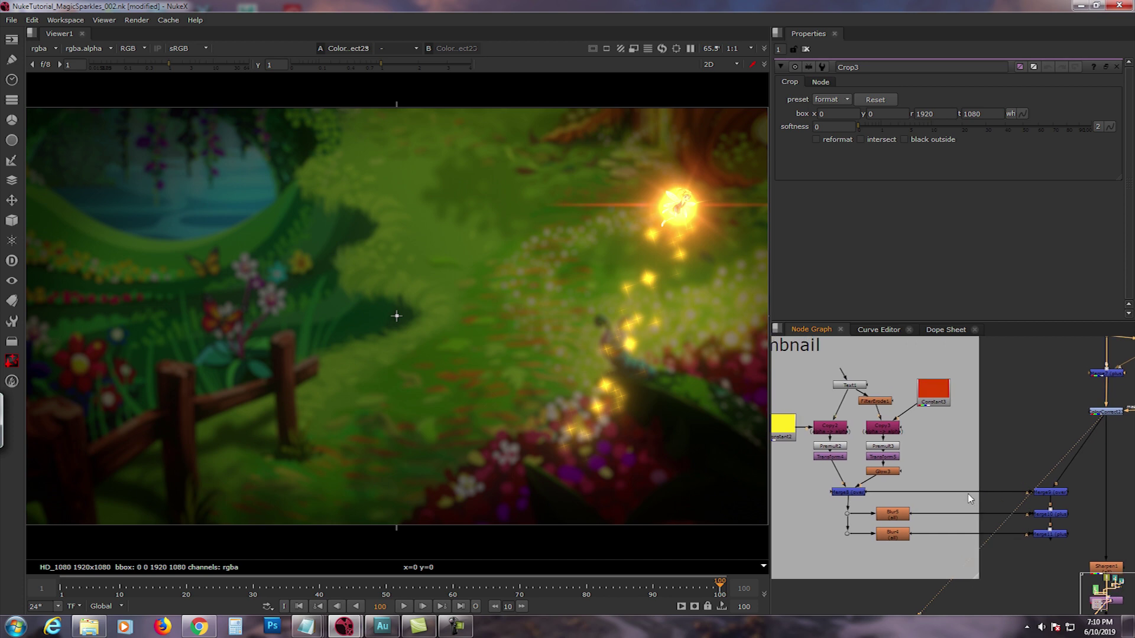
left_click(1039, 515)
key("1")
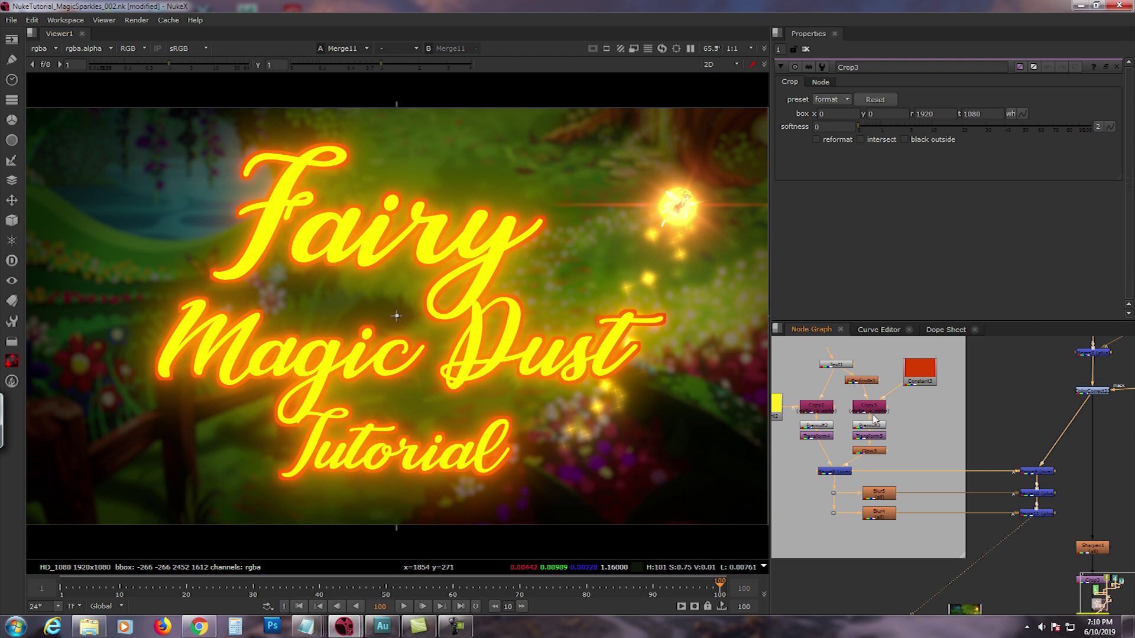
Open Text1's properties, then nudge FilterErode1 slightly right and Text1 slightly left in the Thumbnail group
scroll(873, 417, "up", 3)
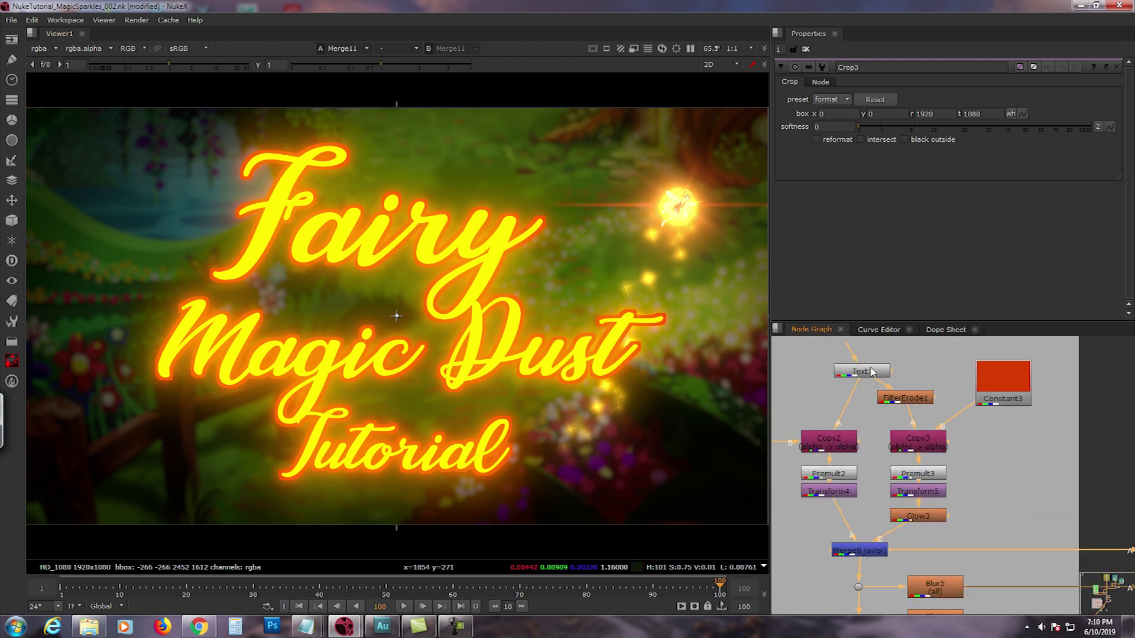
double_click(871, 371)
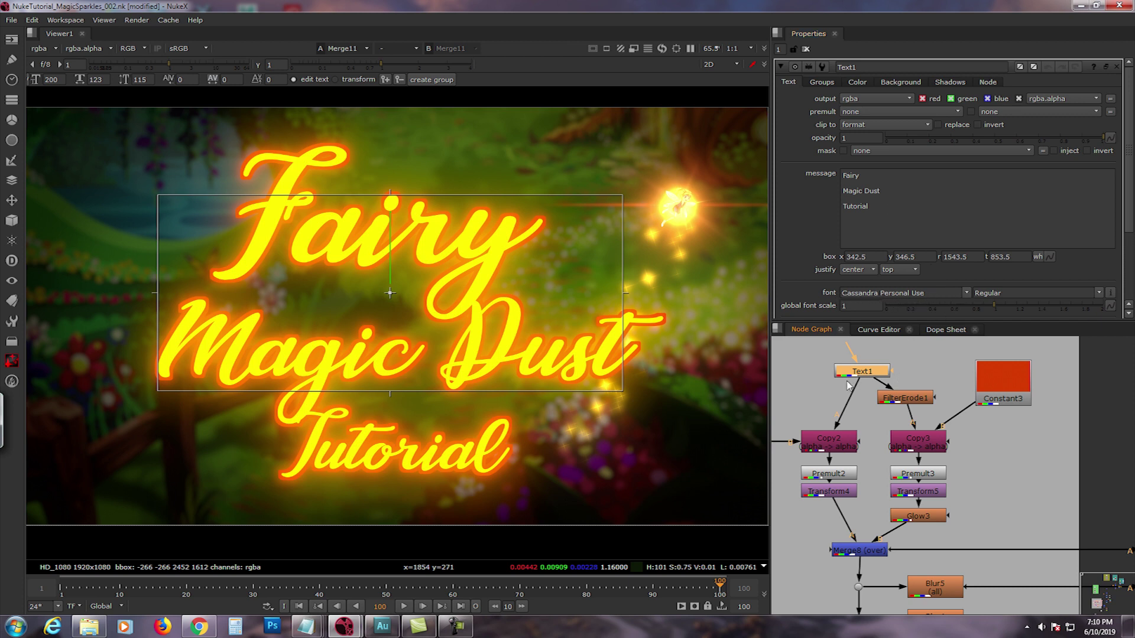
left_click(921, 401)
left_click_drag(920, 398, 922, 398)
left_click_drag(856, 373, 844, 372)
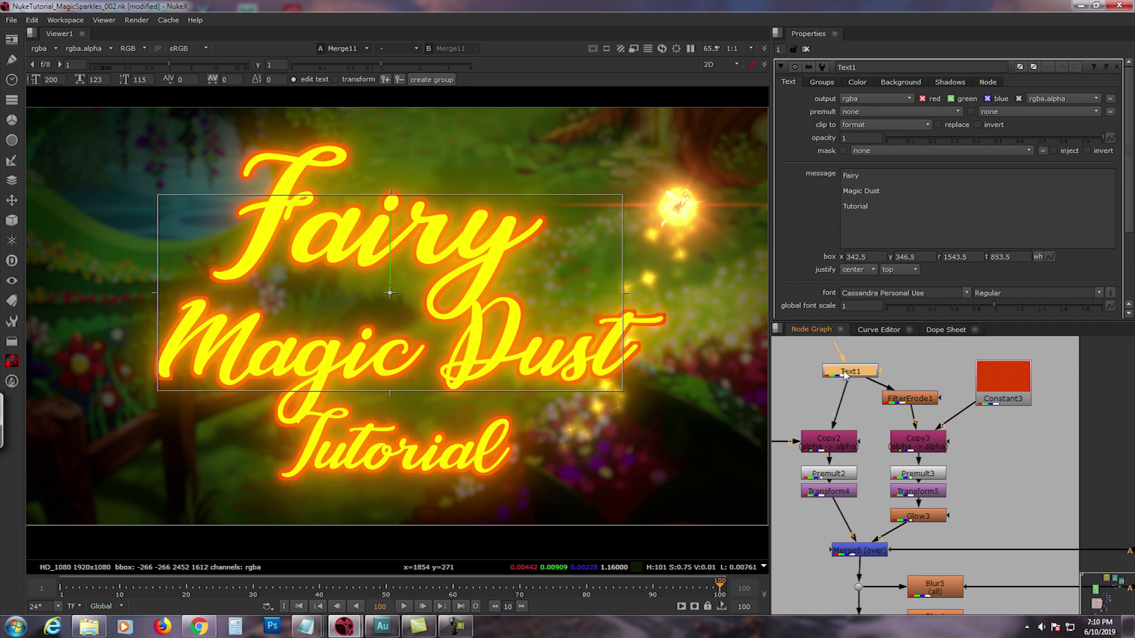
View Premult2's output of the yellow title and move Text1 directly above Copy2
scroll(913, 462, "down", 1)
middle_click_drag(913, 462, 934, 447)
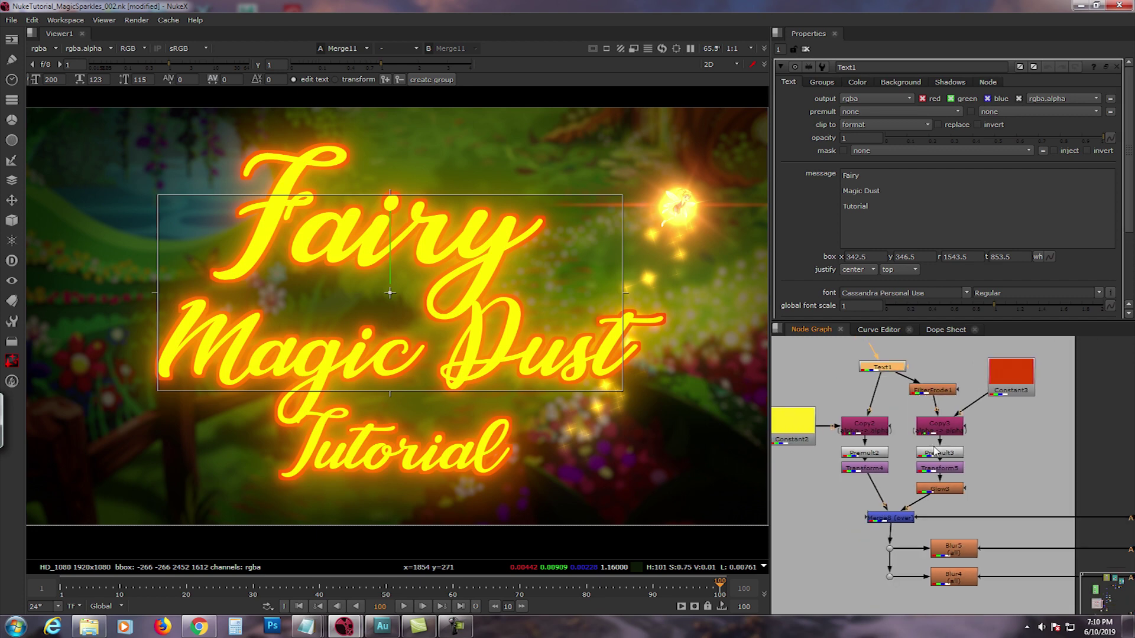
left_click(883, 453)
key("1")
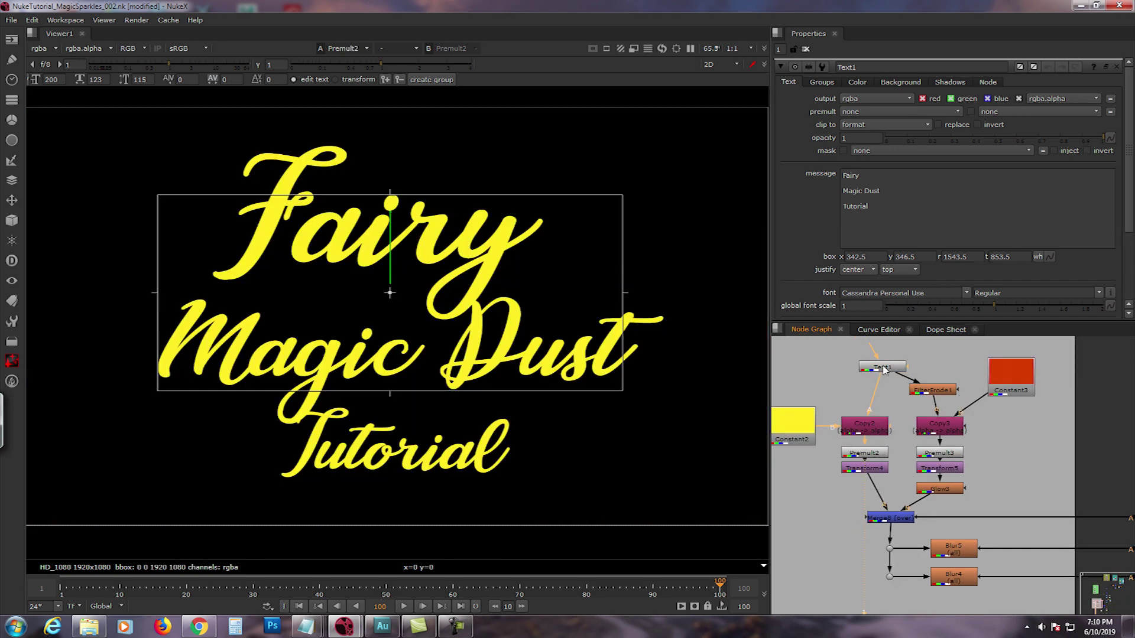
left_click_drag(883, 366, 867, 366)
middle_click_drag(872, 391, 893, 384)
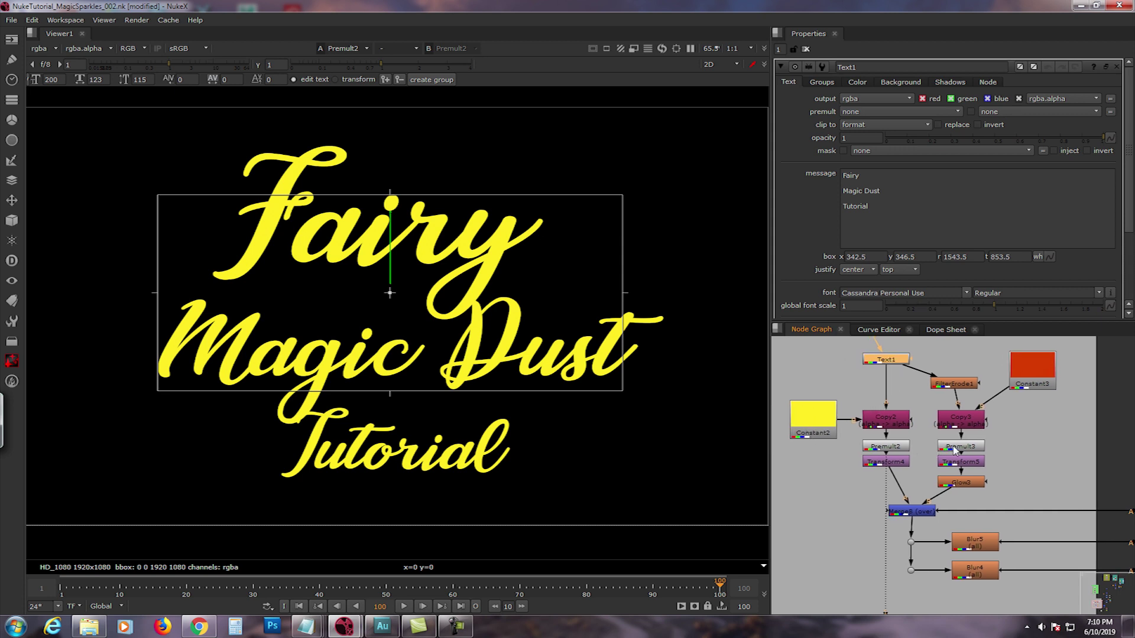
Nudge Transform4 slightly down below Premult2 and open the properties of the red Constant3
left_click_drag(902, 467, 902, 471)
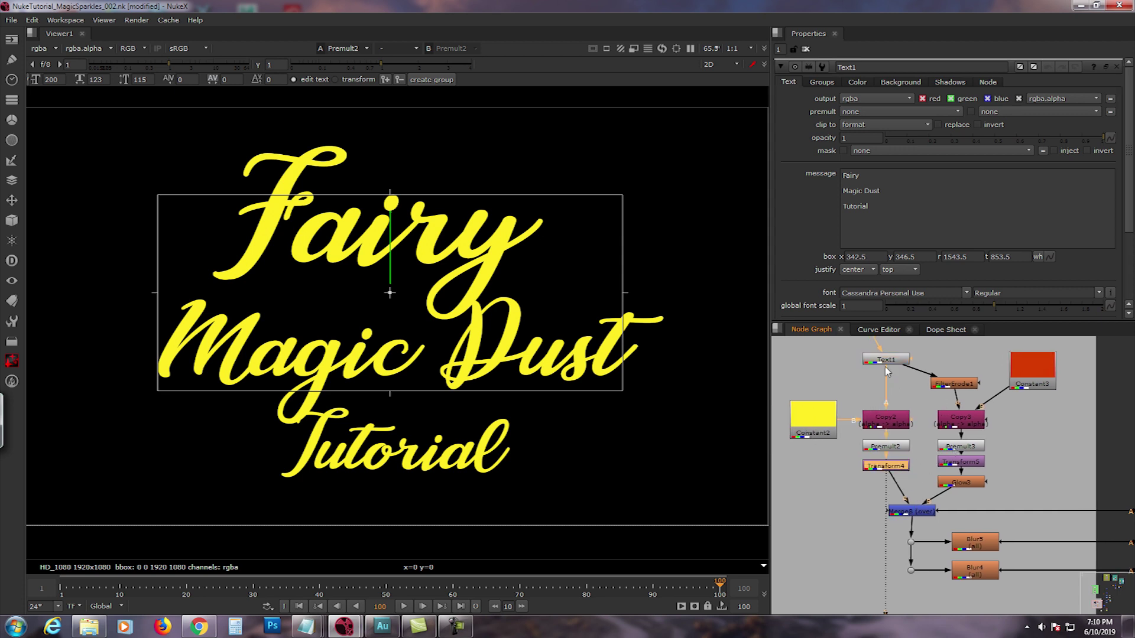
double_click(1038, 374)
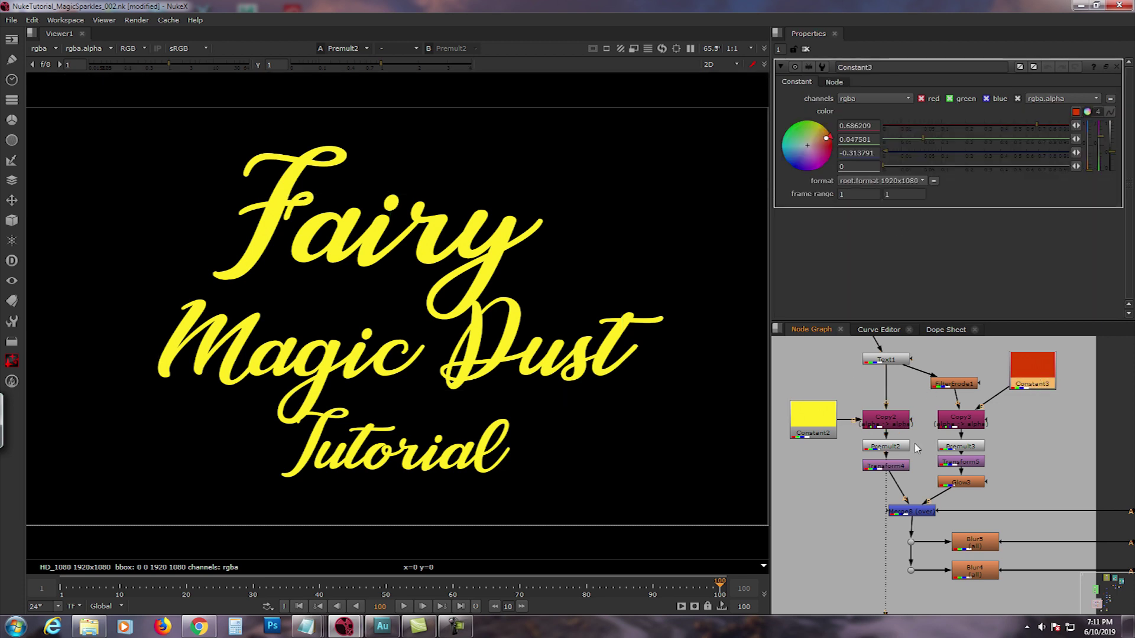
View Merge8's output with Glow3 disabled and re-enabled to compare the title's glow, and open Glow3's properties
left_click(922, 512)
key("1")
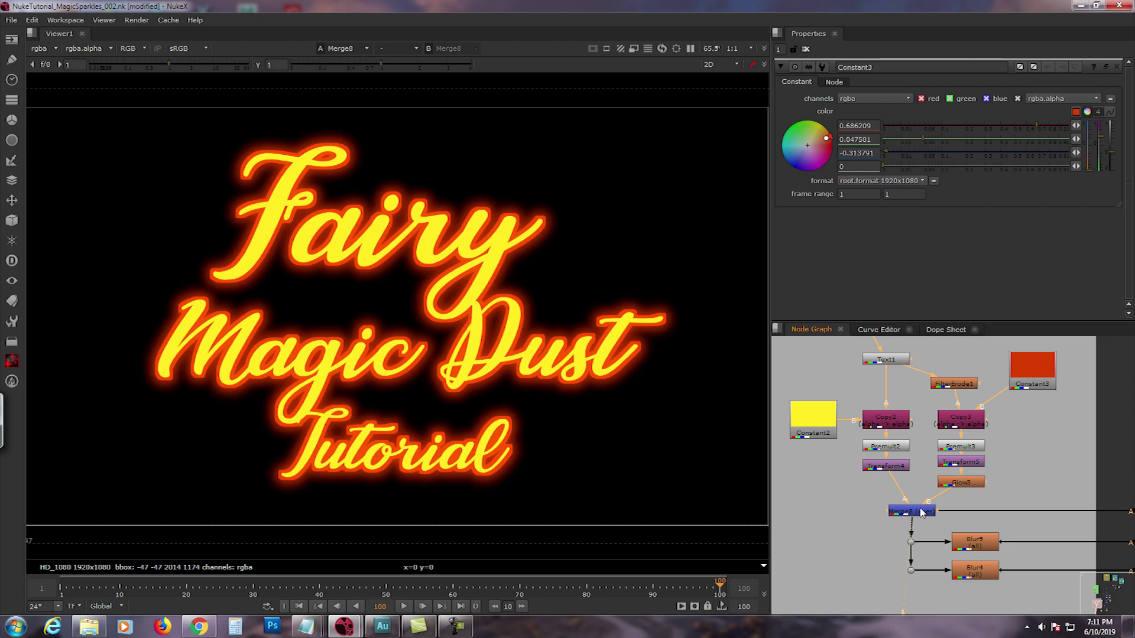
left_click(954, 483)
key("d")
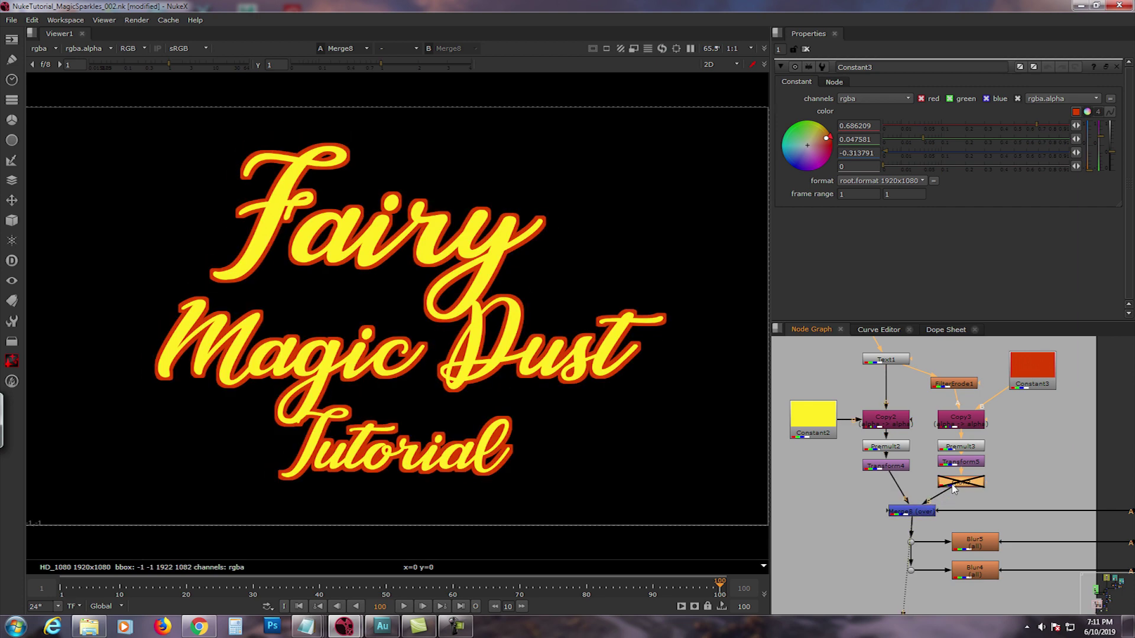
key("d")
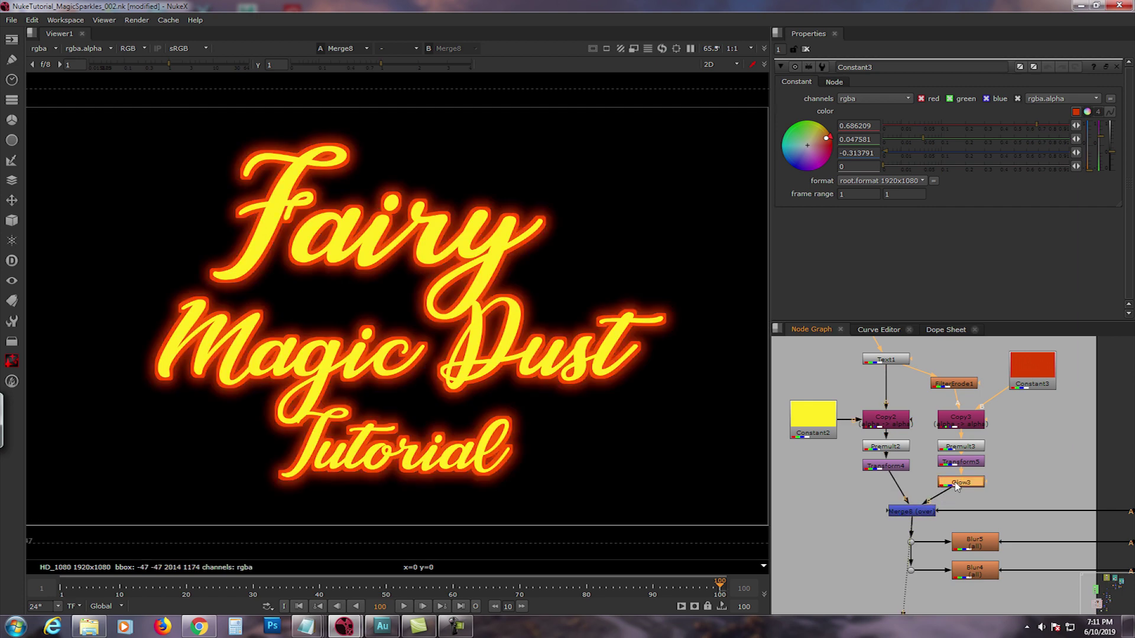
double_click(955, 482)
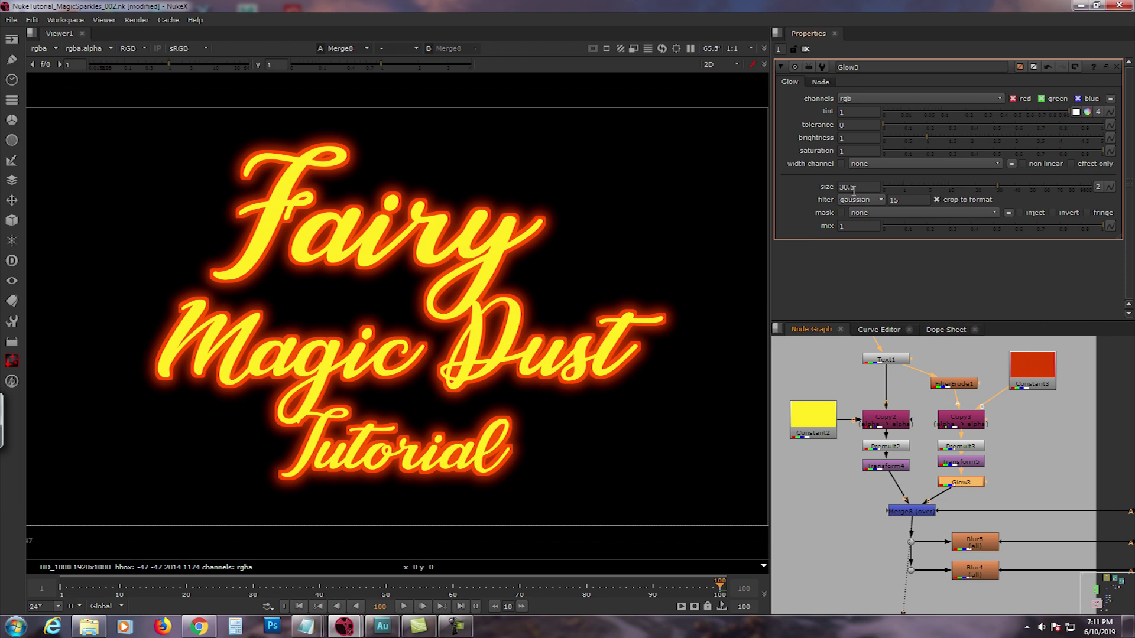
View ColorCorrect23's output without the title, outside the Thumbnail group
middle_click_drag(996, 495, 885, 442)
scroll(885, 442, "down", 2)
left_click(1080, 374)
key("1")
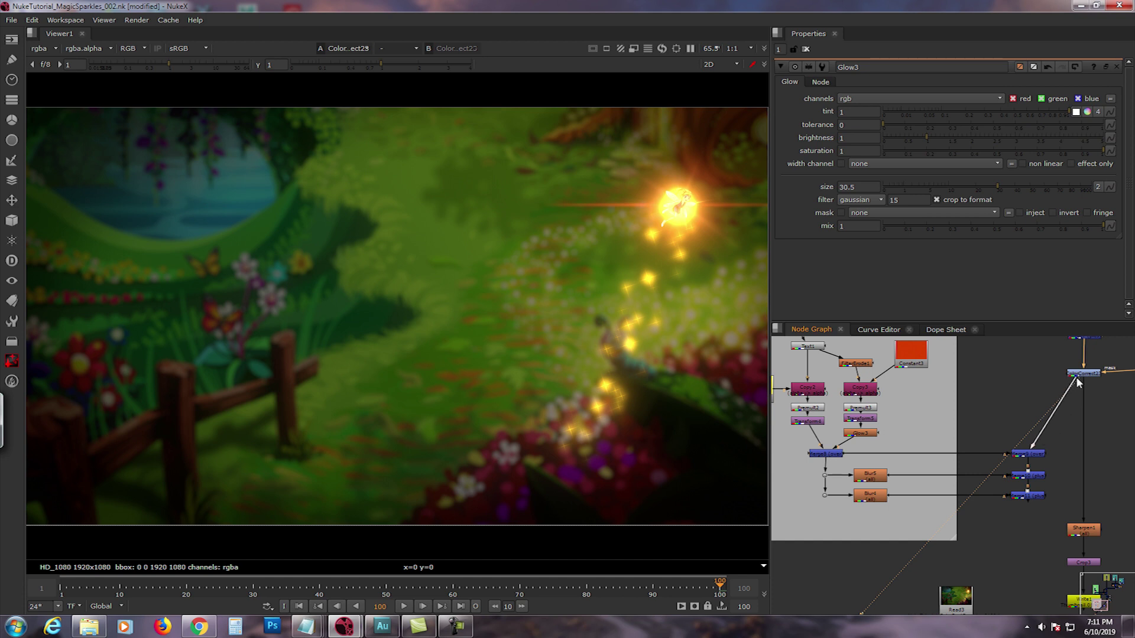
Connect Sharpen1's input to the lowest title merge and move the three title merges slightly right beneath ColorCorrect23
left_click_drag(1082, 388, 1052, 472)
left_click_drag(1075, 523, 995, 436)
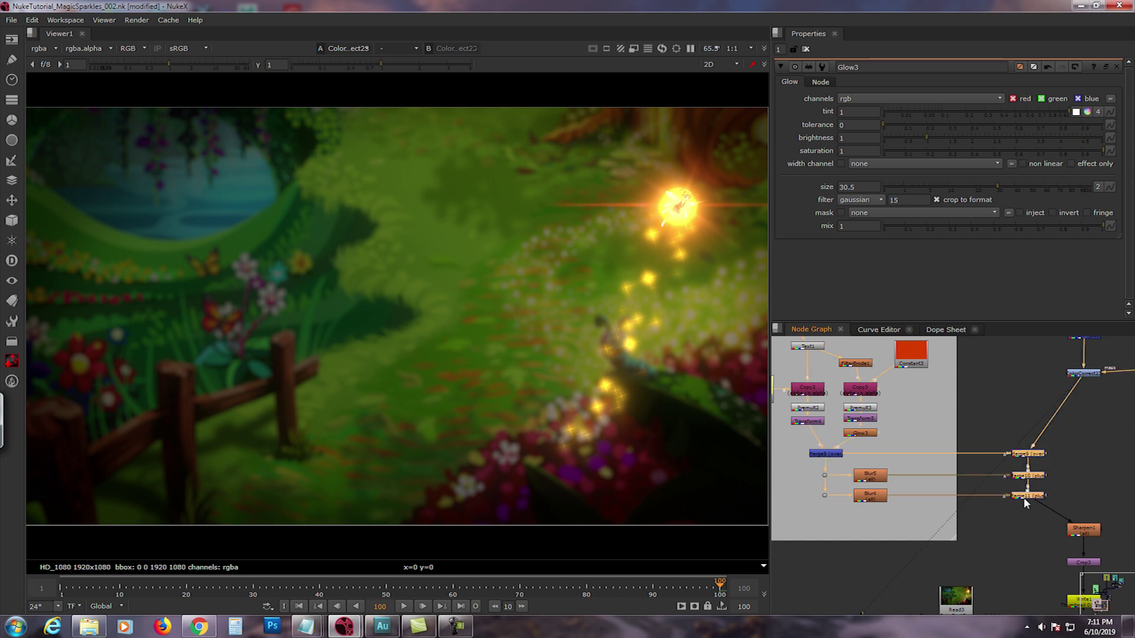
left_click_drag(1045, 475, 1083, 471)
View Merge9's output of the title over the scene, and compare it with Merge11's output
left_click(1074, 451)
key("1")
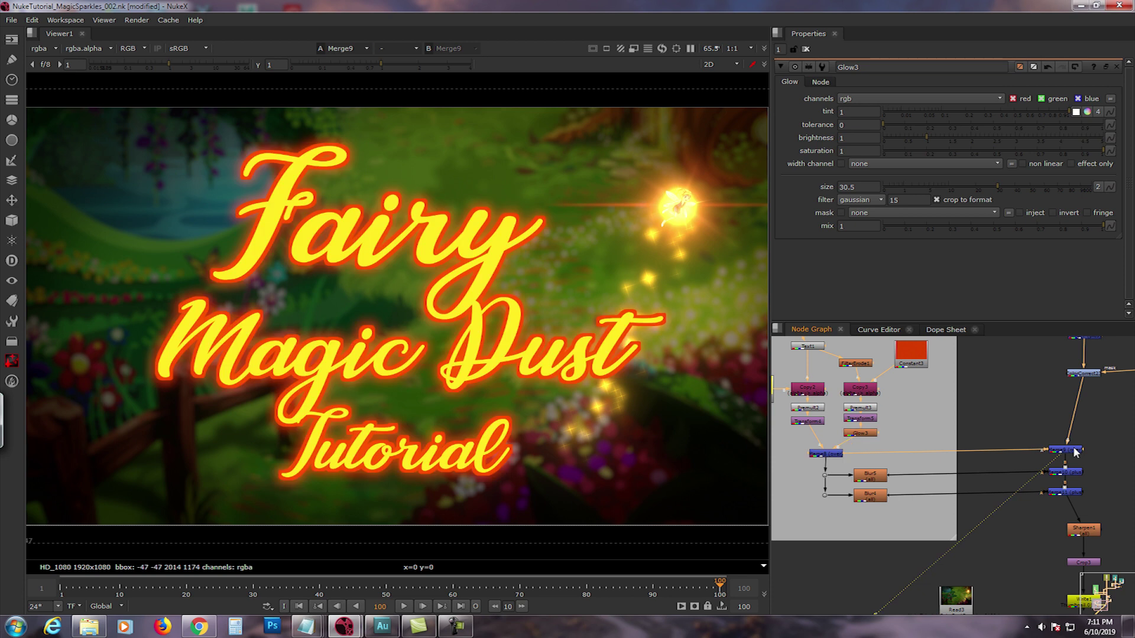
left_click(1071, 472)
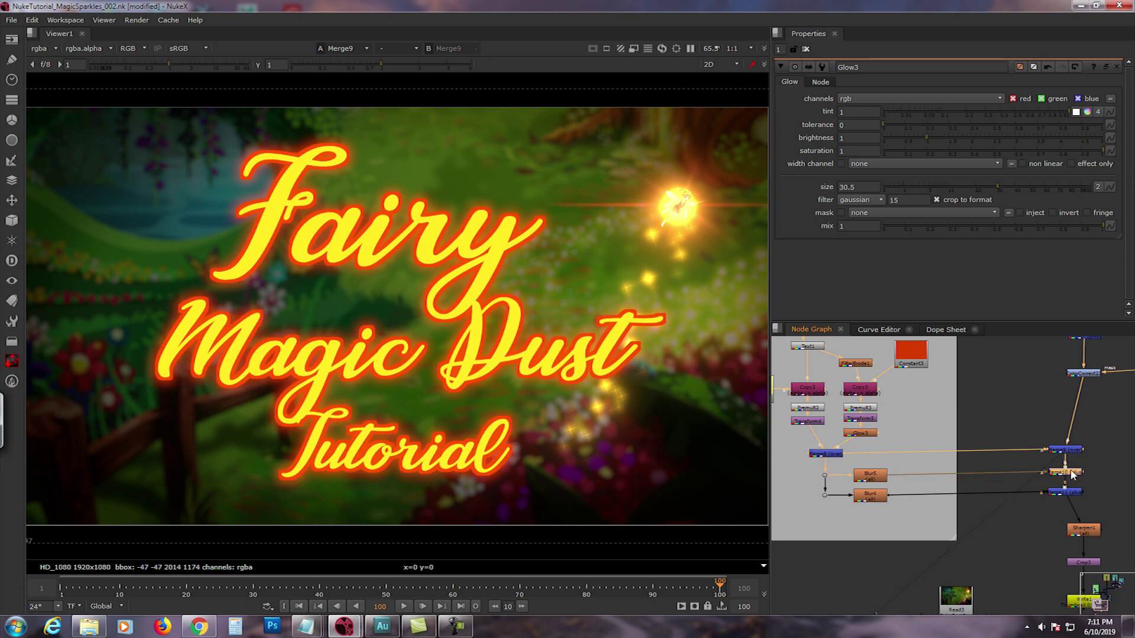
scroll(1072, 473, "up", 2)
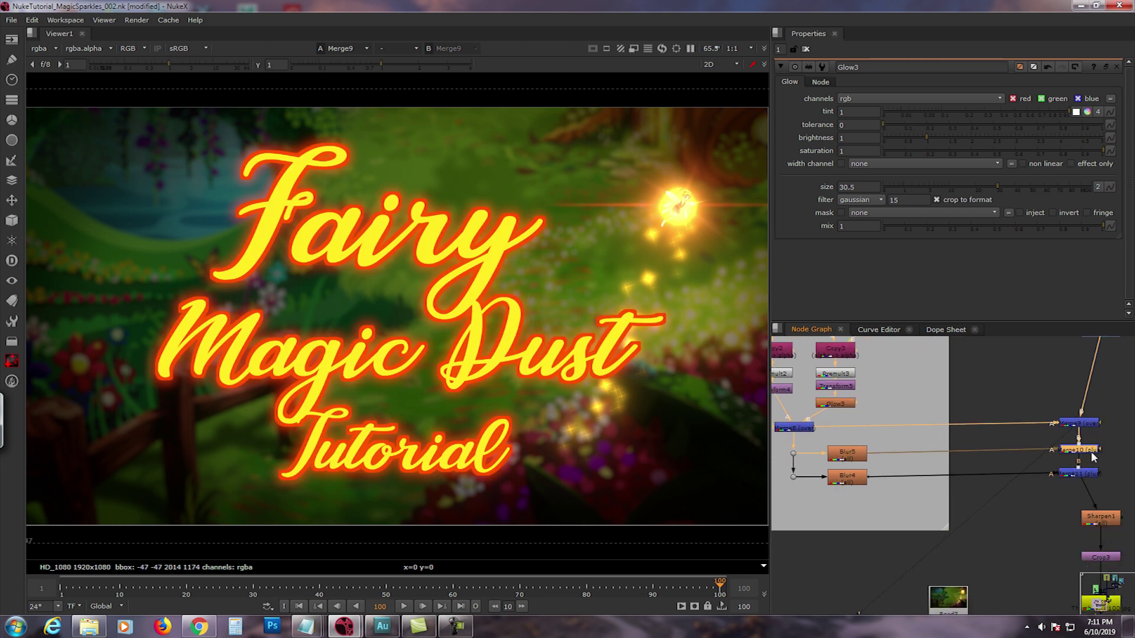
left_click(1077, 471)
key("1")
View the outputs of Sharpen1 and Crop3 below the title merges, and open Write1's properties
middle_click_drag(1077, 474, 992, 419)
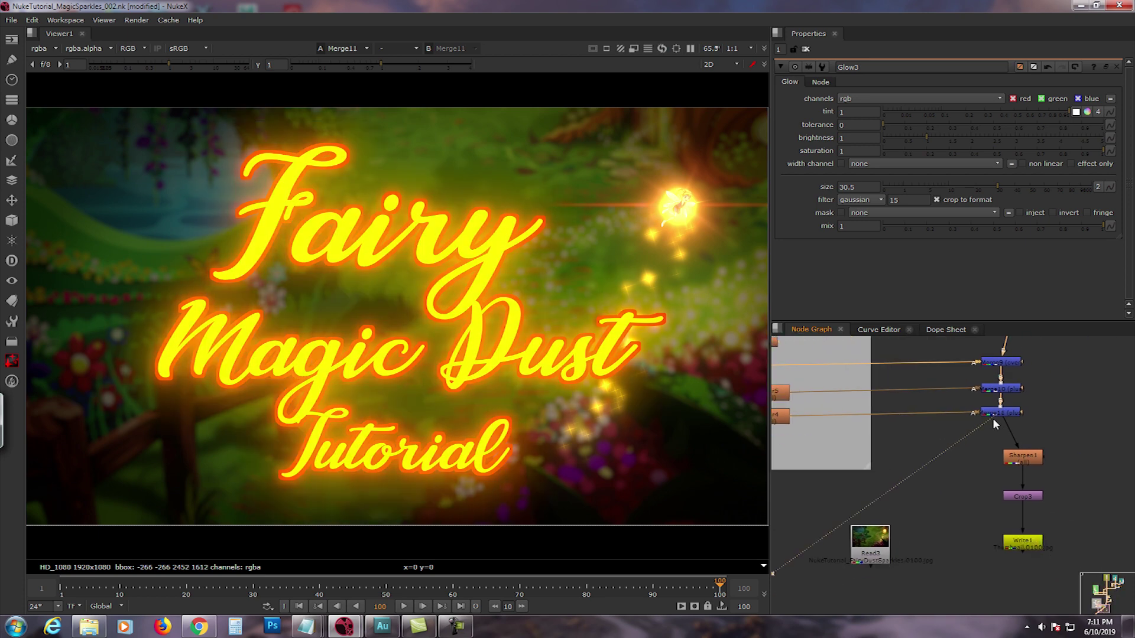
left_click(1020, 456)
key("1")
middle_click_drag(1004, 466, 1013, 433)
left_click(1032, 463)
key("1")
double_click(1018, 508)
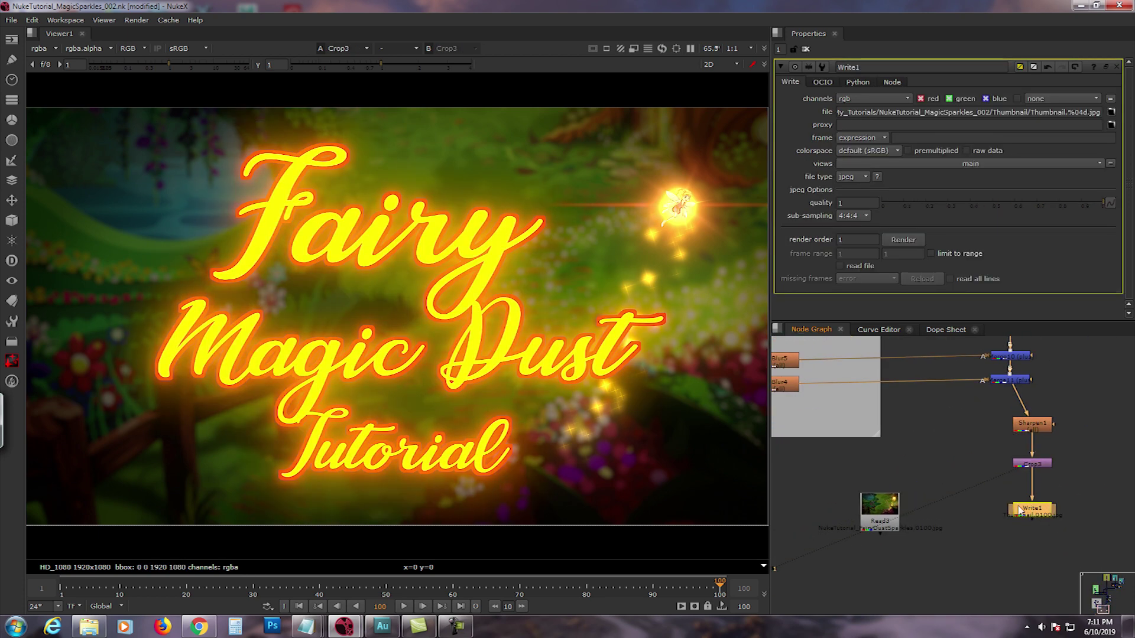